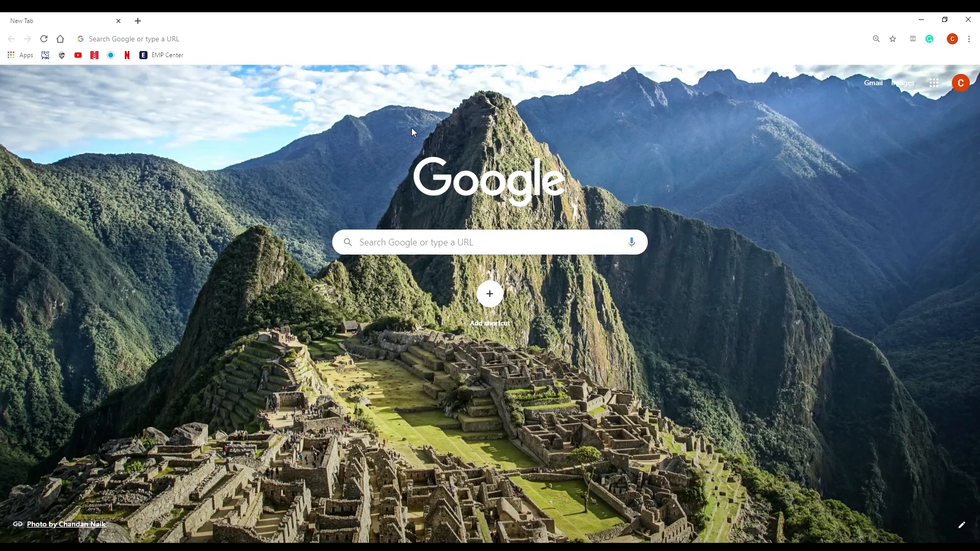
# Step: Go to the Oregon State University VMware Horizon login page via the 'vmware hor' suggestion
pyautogui.click(203, 41)
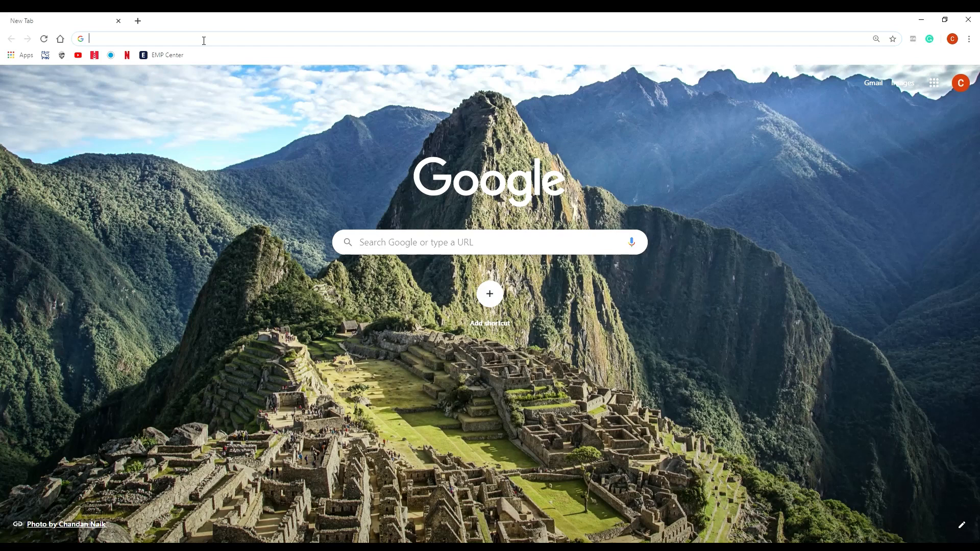
pyautogui.write('vm')
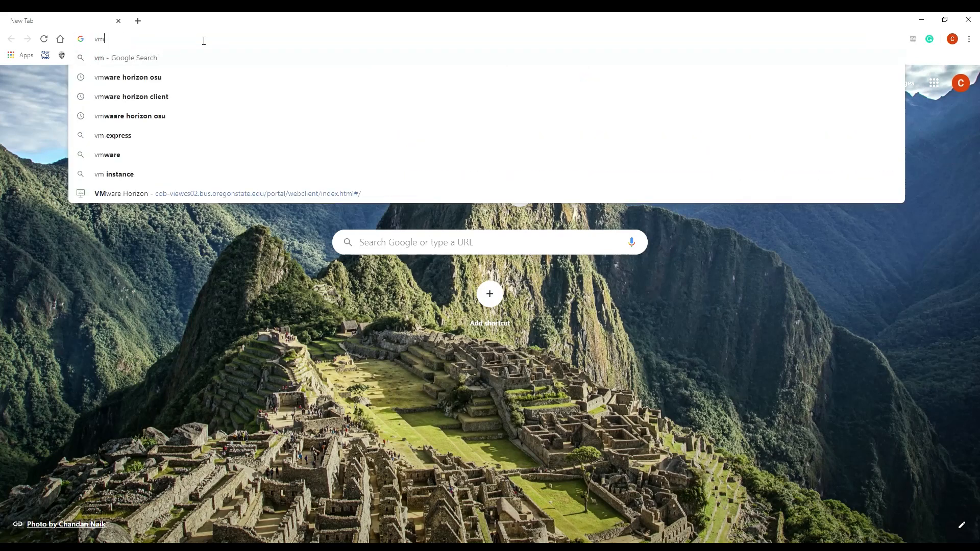
pyautogui.write('ware horizon')
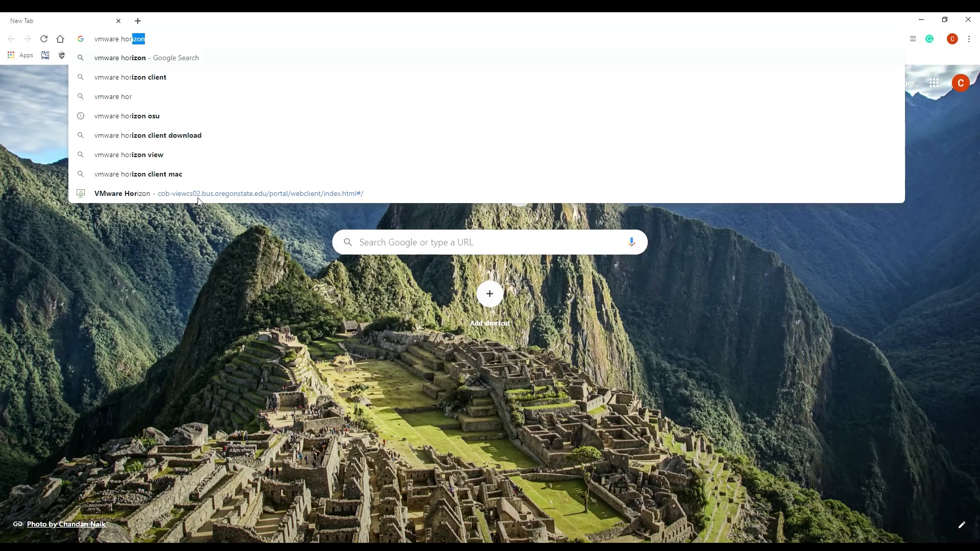
pyautogui.click(254, 198)
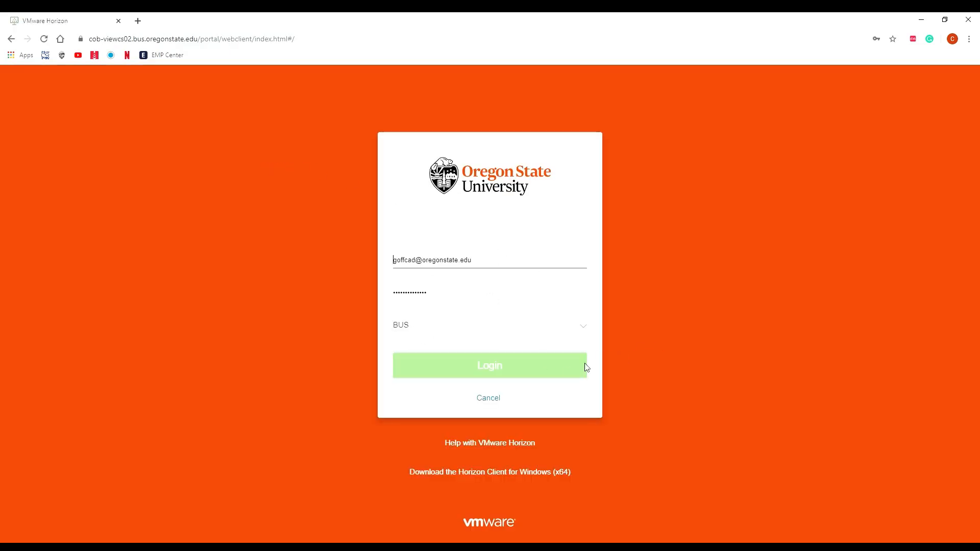
# Step: Log in to Horizon with the saved credentials and launch the AUST-REMOTE College of Business desktop
pyautogui.click(562, 367)
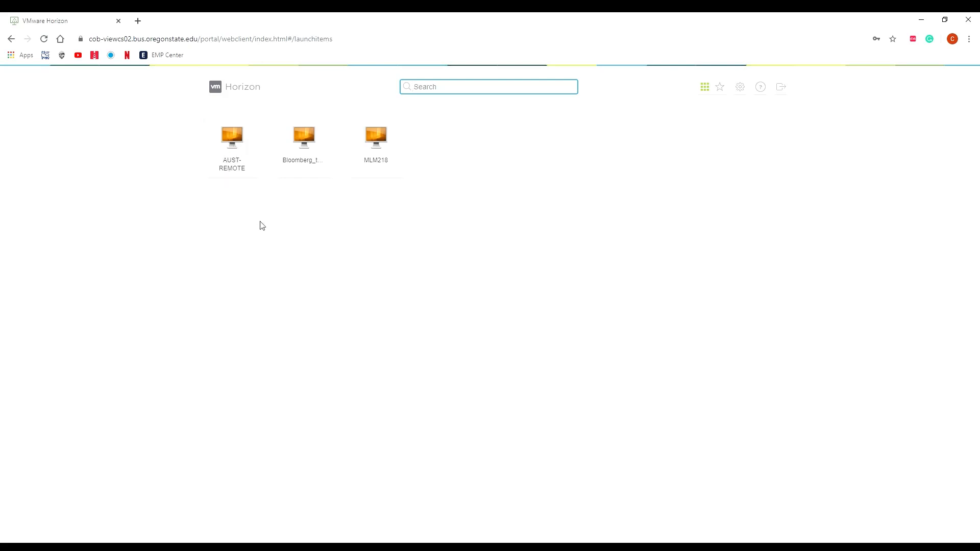
pyautogui.click(236, 149)
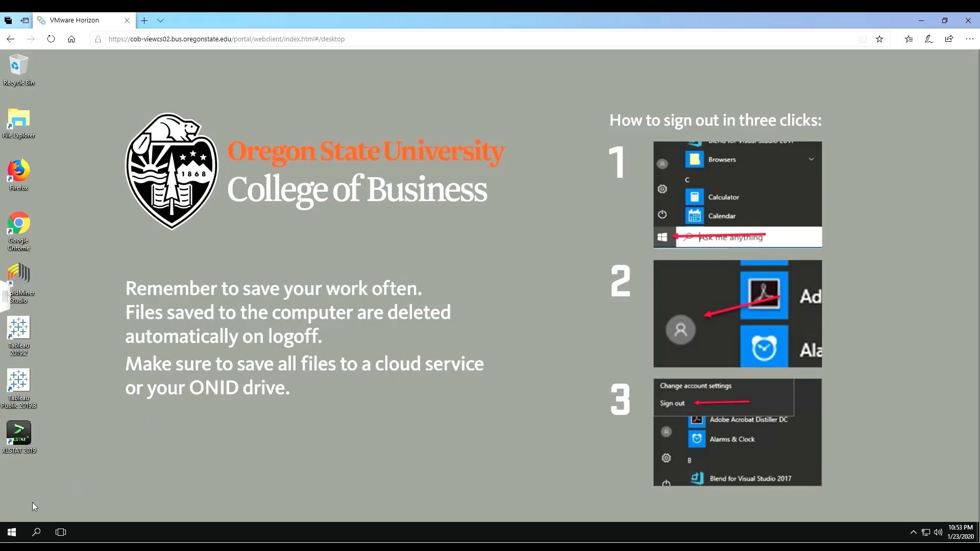
# Step: Launch Microsoft Visio from the Windows list of installed apps
pyautogui.click(36, 533)
pyautogui.click(12, 533)
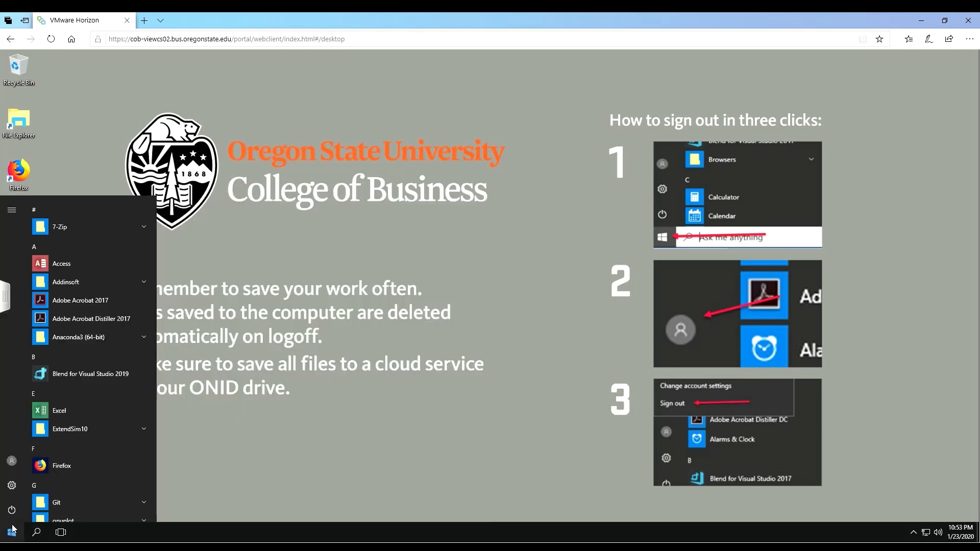
pyautogui.scroll(-12, 90, 349)
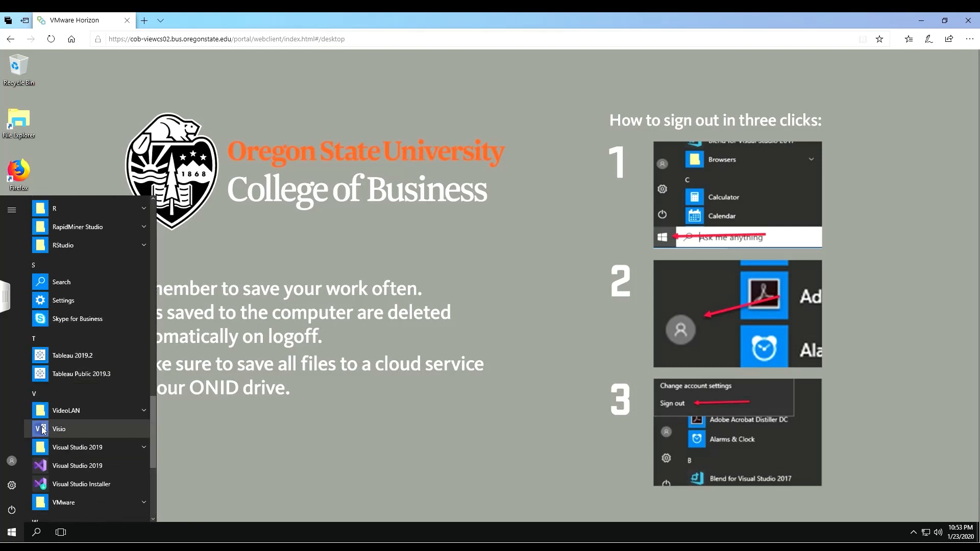
pyautogui.click(75, 434)
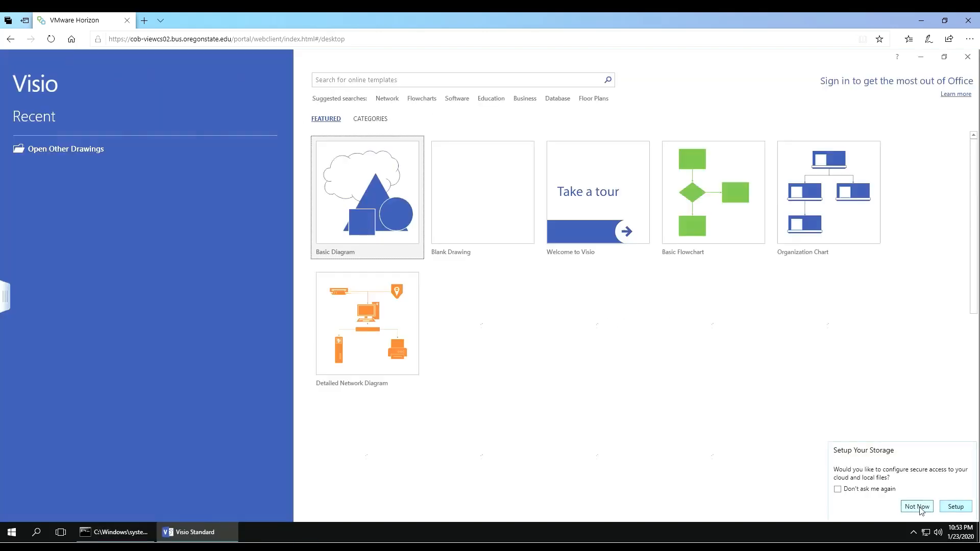
# Step: Create a new drawing from the Cross-Functional Flowchart template in US Units
pyautogui.click(917, 507)
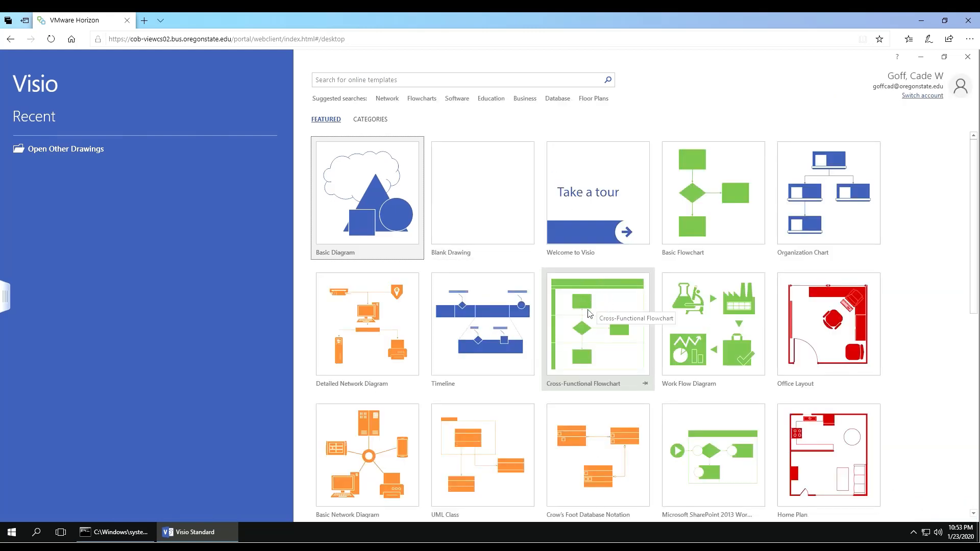
pyautogui.click(589, 314)
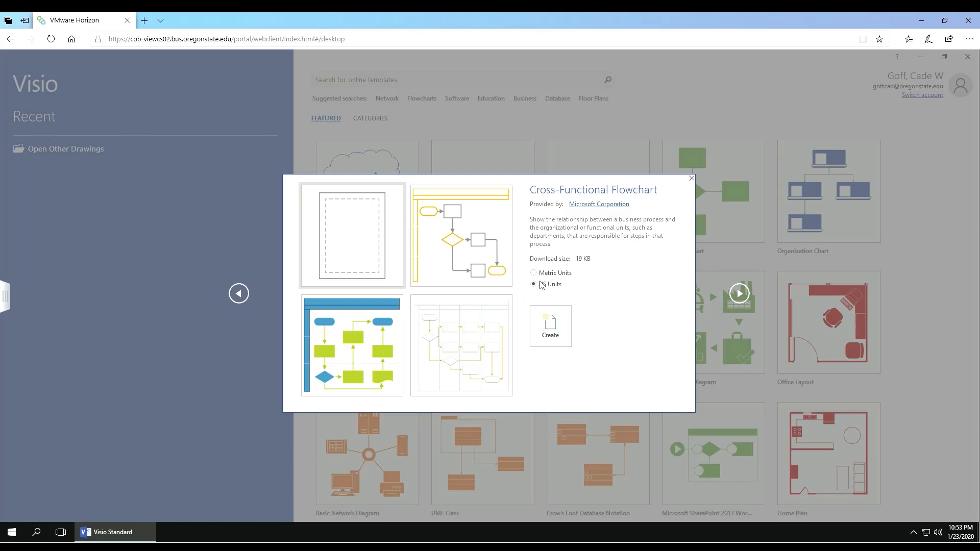
pyautogui.click(552, 328)
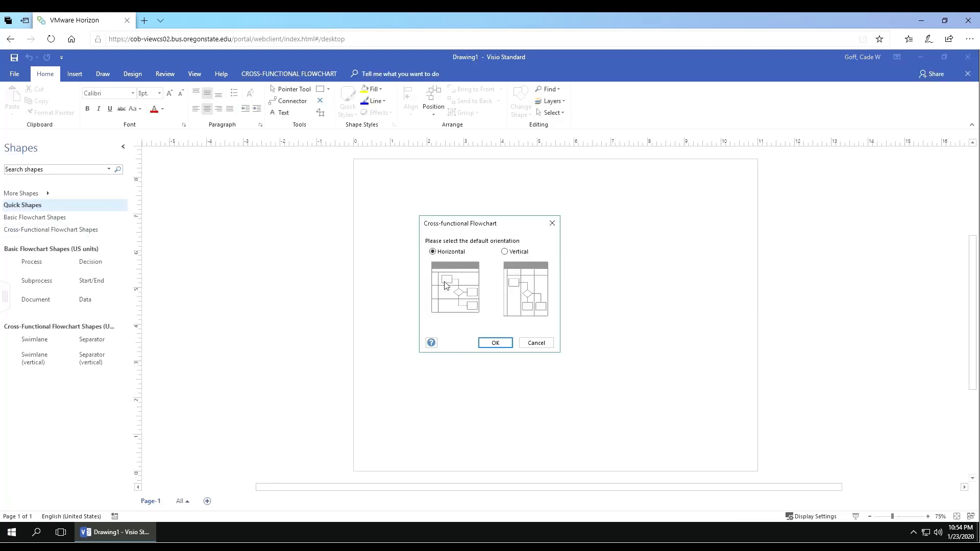
# Step: Choose vertical swimlane orientation and zoom in on the Title and two Function lanes
pyautogui.click(506, 252)
pyautogui.click(495, 343)
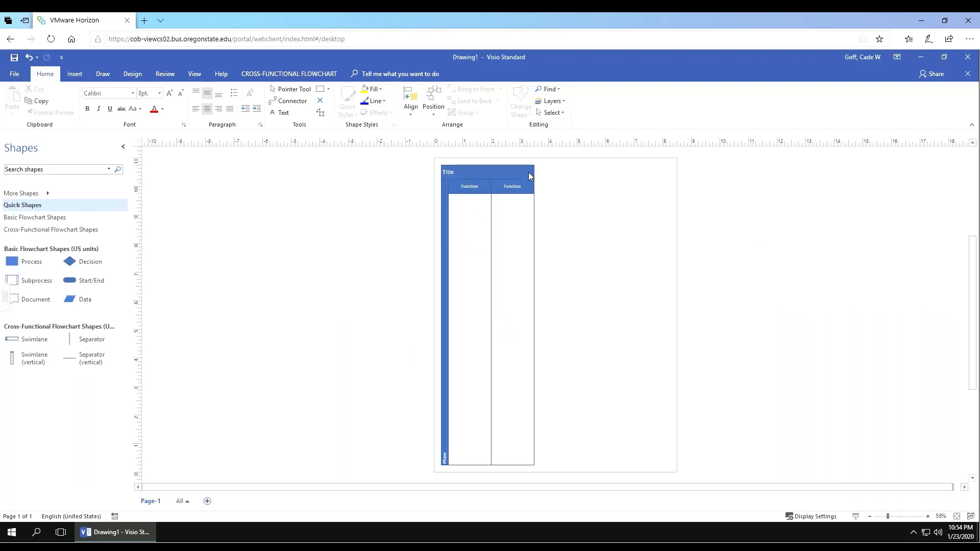
pyautogui.click(928, 517)
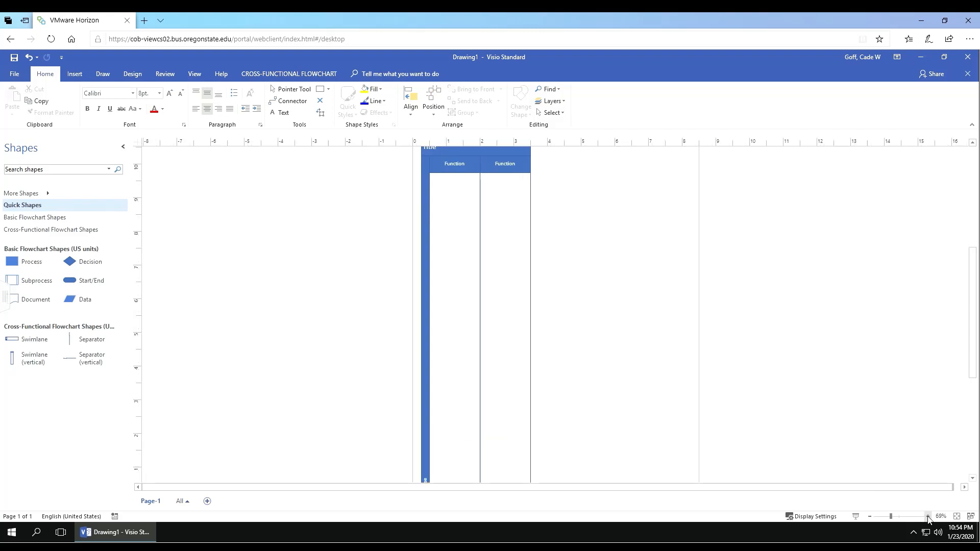
pyautogui.click(928, 516)
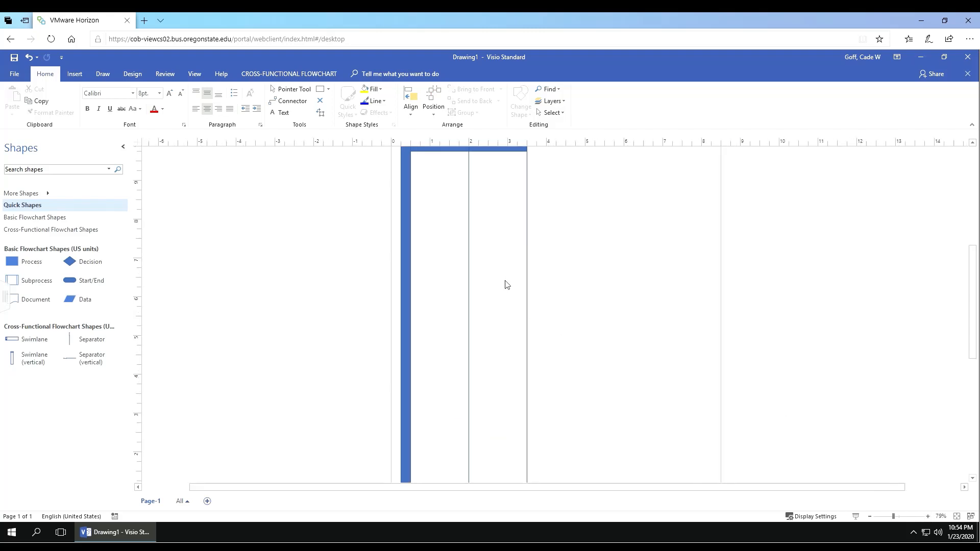
pyautogui.scroll(3, 505, 281)
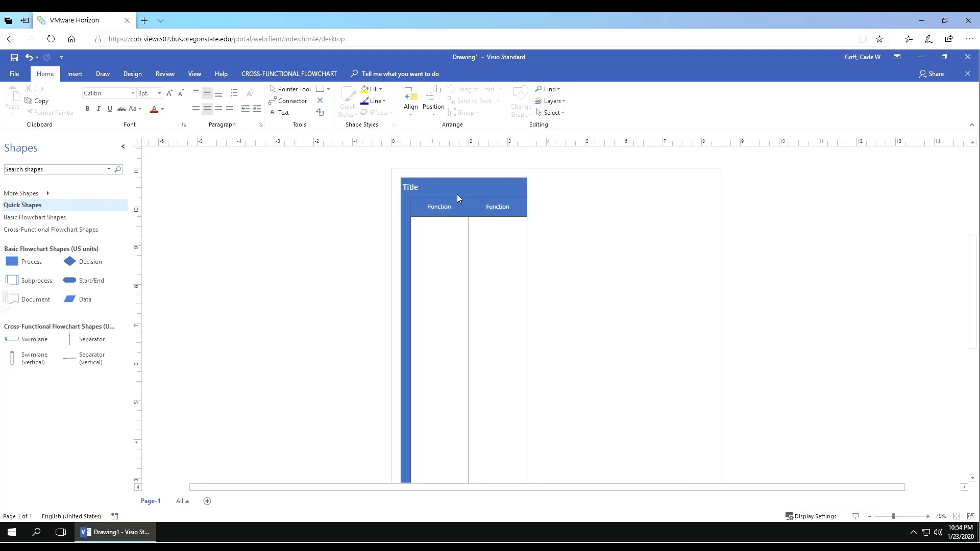
pyautogui.moveTo(458, 195)
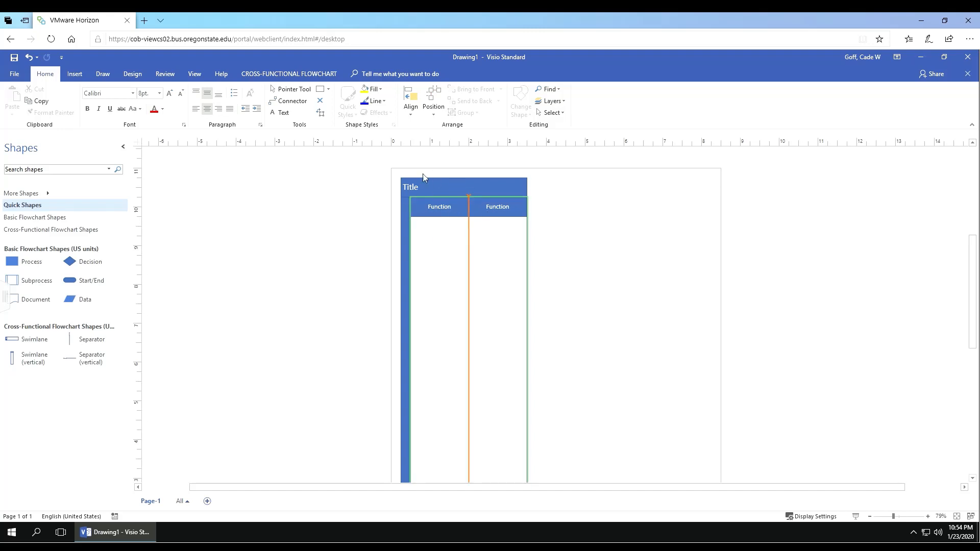
# Step: Apply the Simple theme for black-and-white outlines and start editing the Title shape's text
pyautogui.click(134, 75)
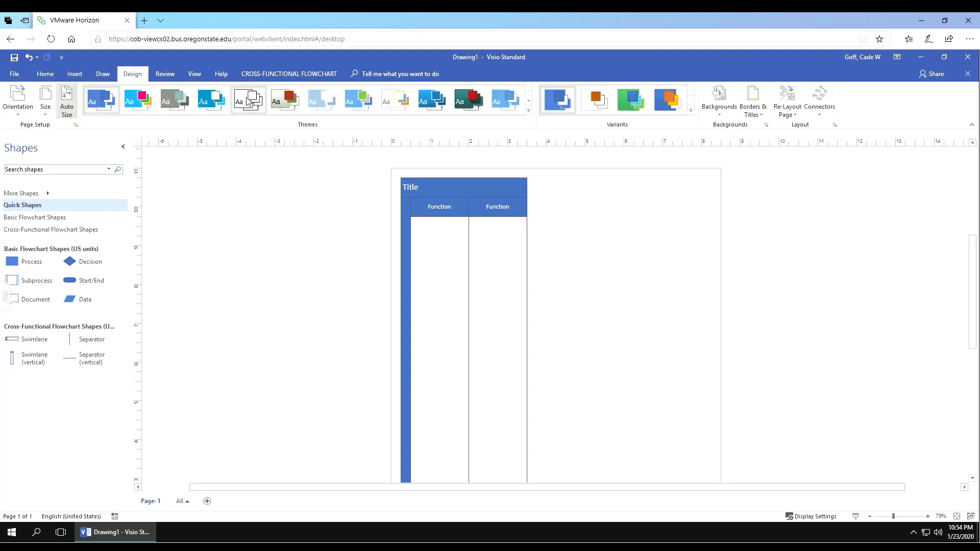
pyautogui.click(255, 102)
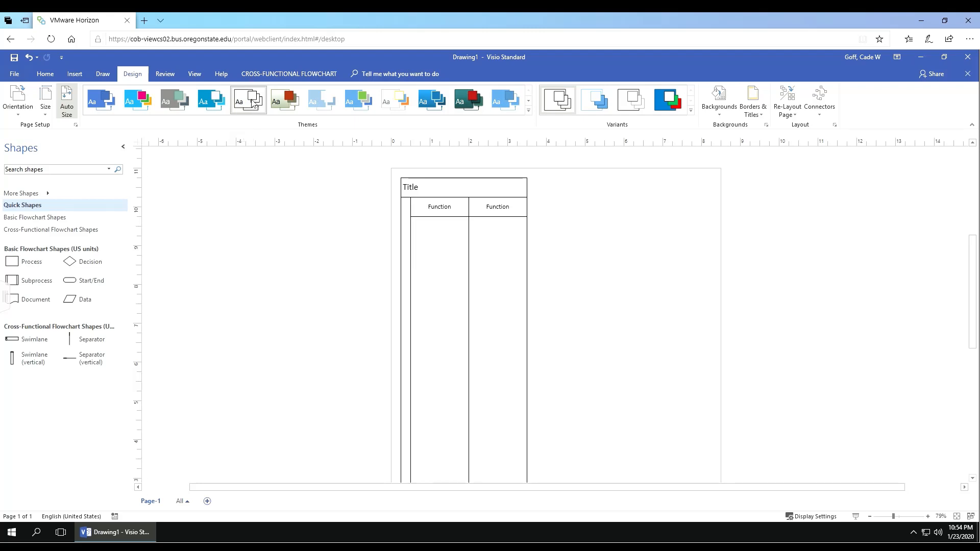
pyautogui.doubleClick(419, 188)
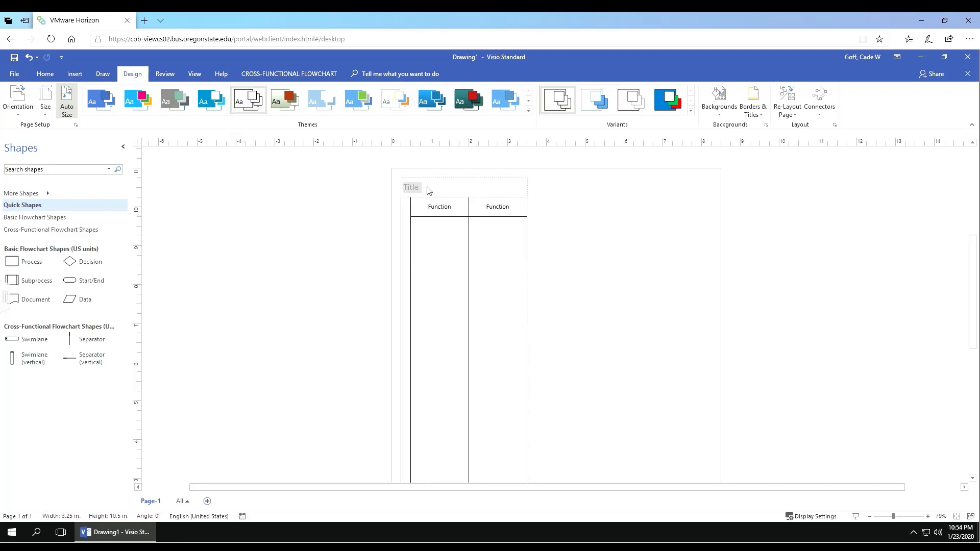
pyautogui.click(45, 74)
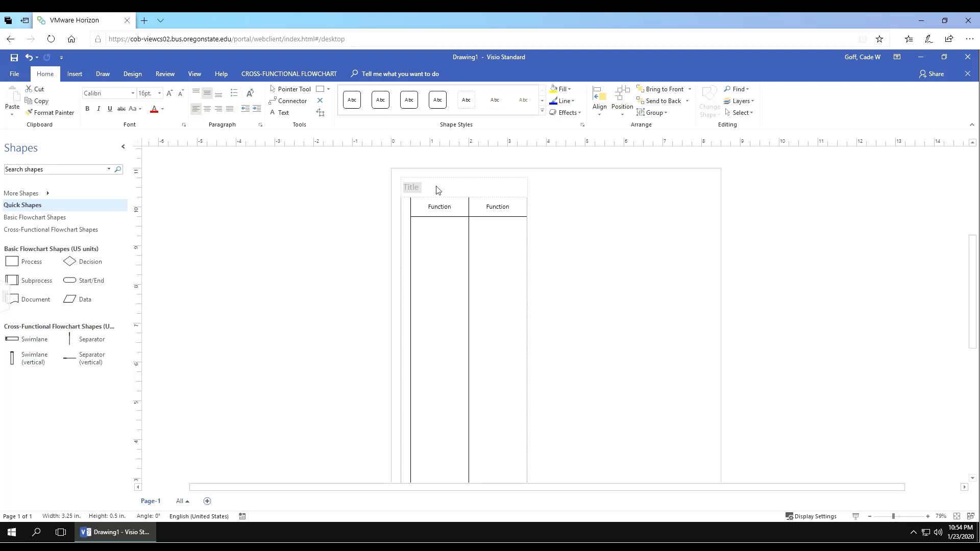
# Step: Enter 'Figure 1: Car Rental Company's Current Vehicle' as the flowchart title
pyautogui.write('Figure 1: Car Rental Comp')
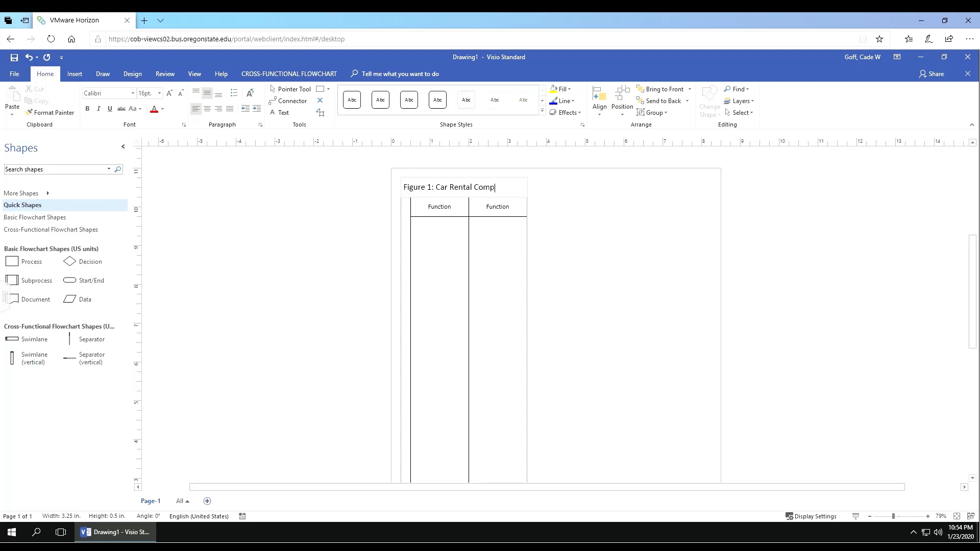
pyautogui.write("any's Current")
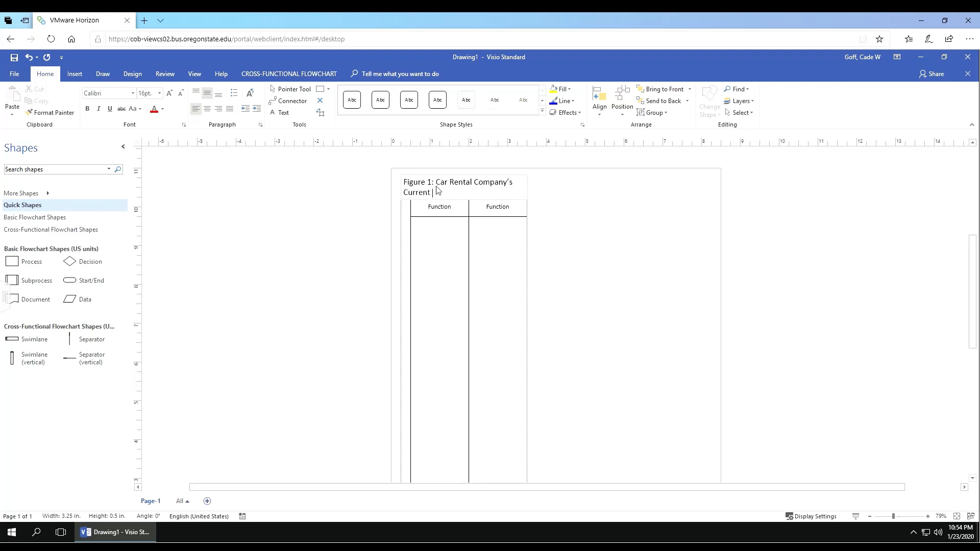
pyautogui.write(' Vehicle')
pyautogui.click(542, 197)
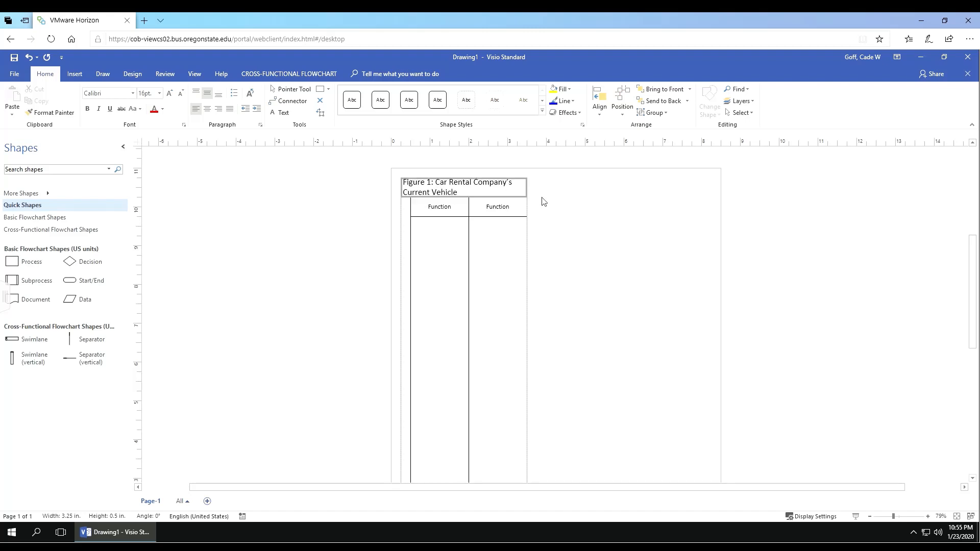
pyautogui.click(514, 192)
pyautogui.click(551, 216)
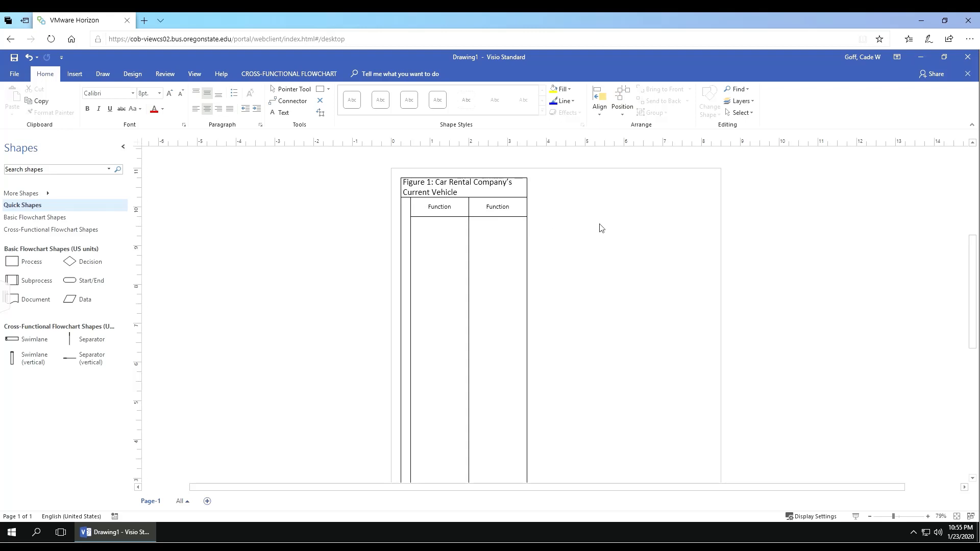
# Step: Insert four vertical swimlanes one after another, ending with a sixth lane at the right
pyautogui.rightClick(499, 213)
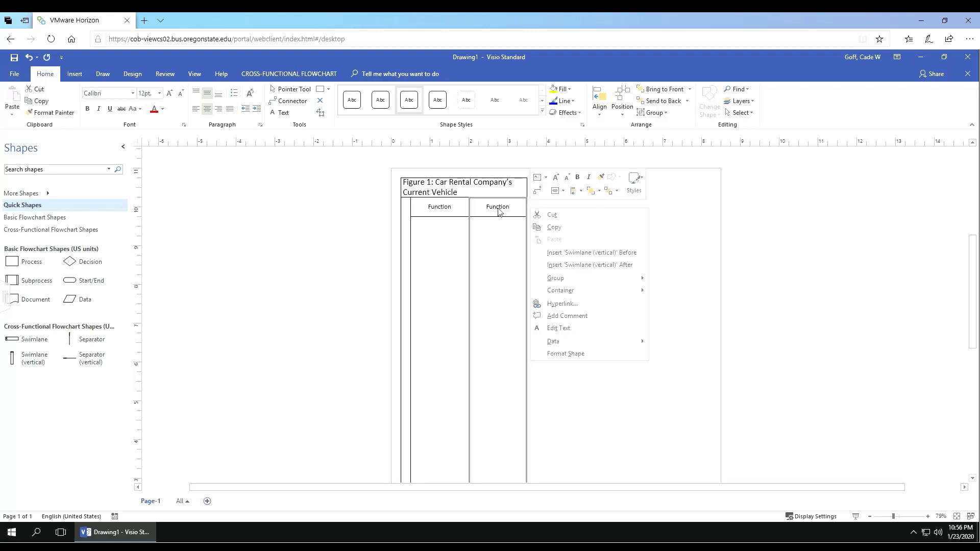
pyautogui.click(586, 266)
pyautogui.rightClick(553, 220)
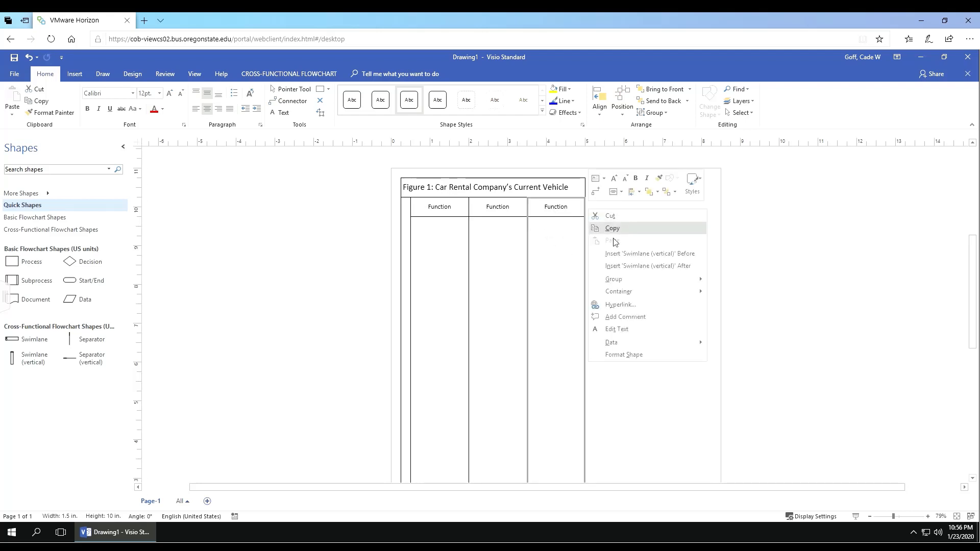
pyautogui.click(613, 254)
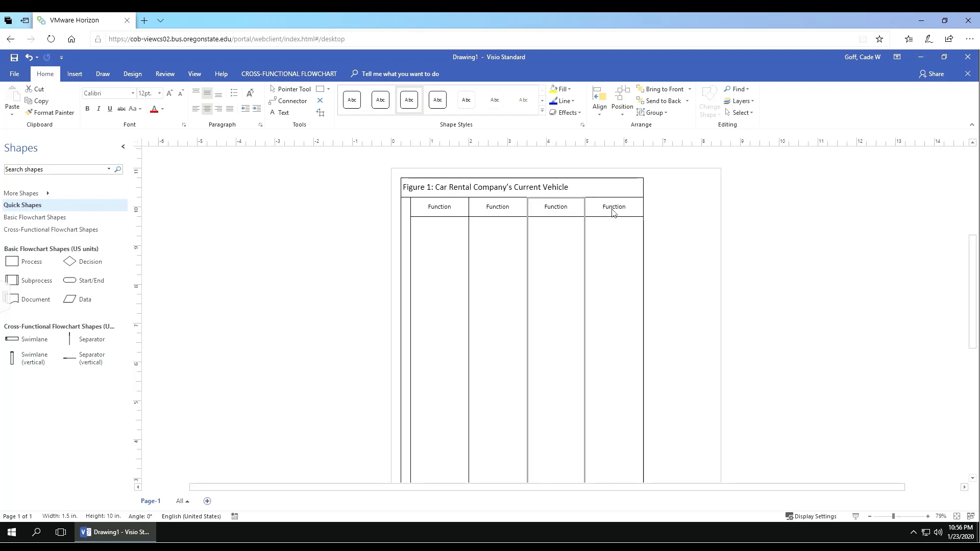
pyautogui.rightClick(612, 211)
pyautogui.click(688, 268)
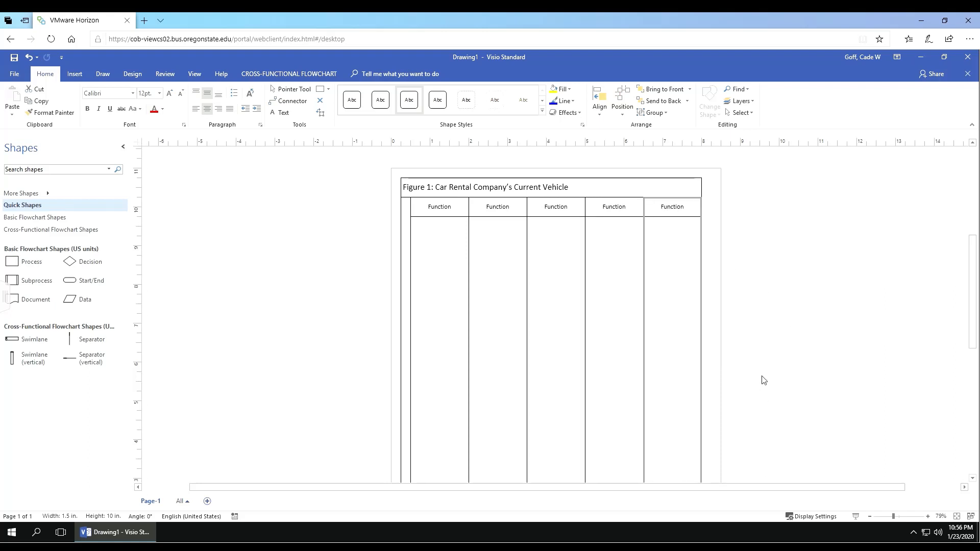
pyautogui.rightClick(676, 211)
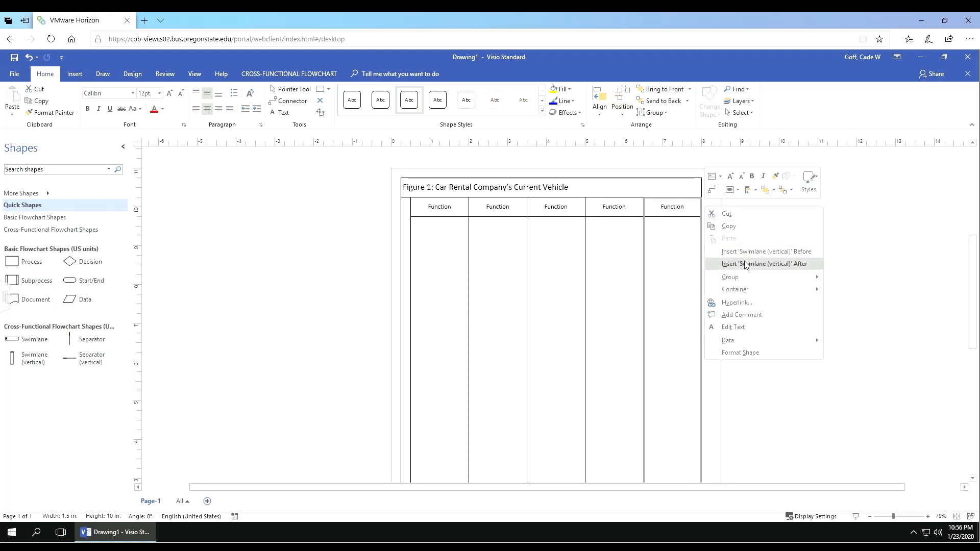
pyautogui.click(731, 260)
pyautogui.click(820, 264)
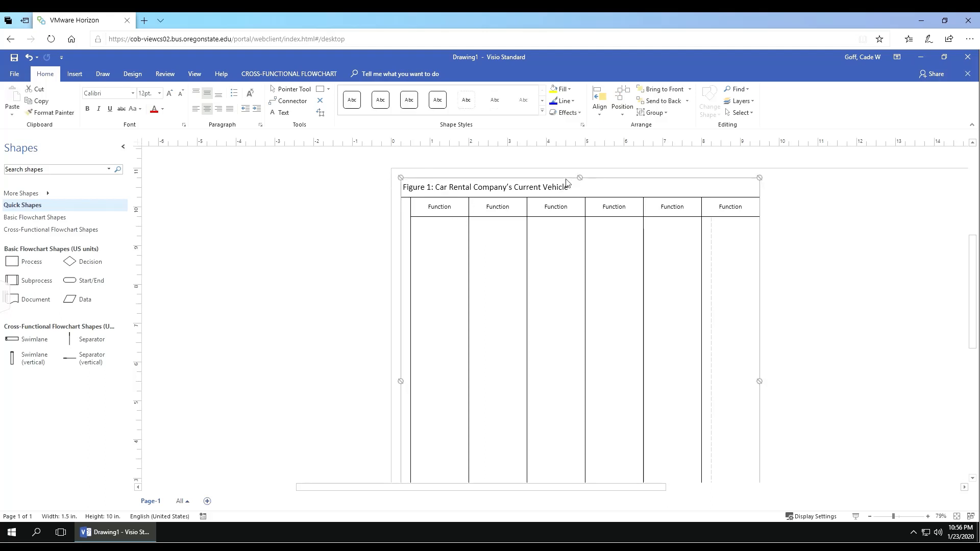
# Step: Drag the six-lane flowchart container so its title and lanes sit at the page top
pyautogui.moveTo(573, 182); pyautogui.dragTo(805, 420)
pyautogui.scroll(3, 500, 245)
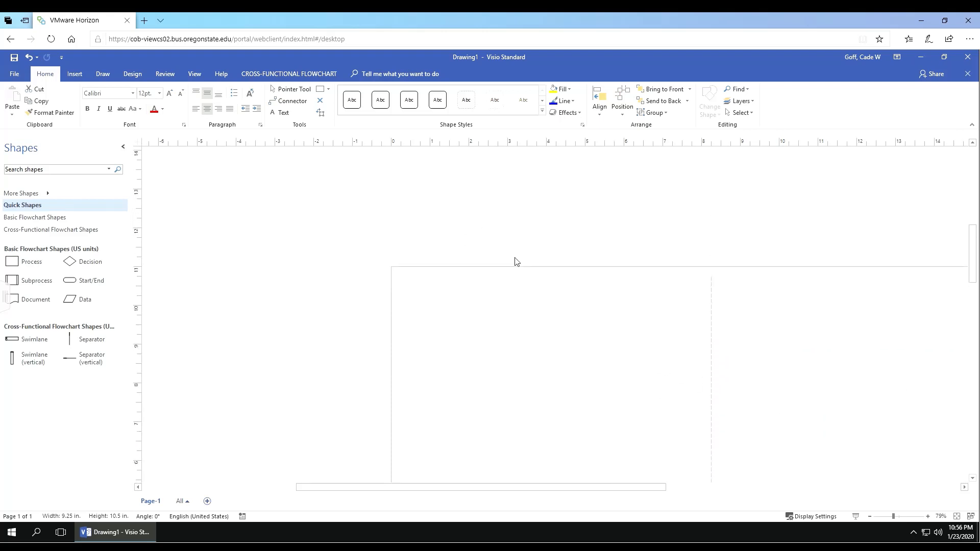
pyautogui.scroll(-4, 638, 258)
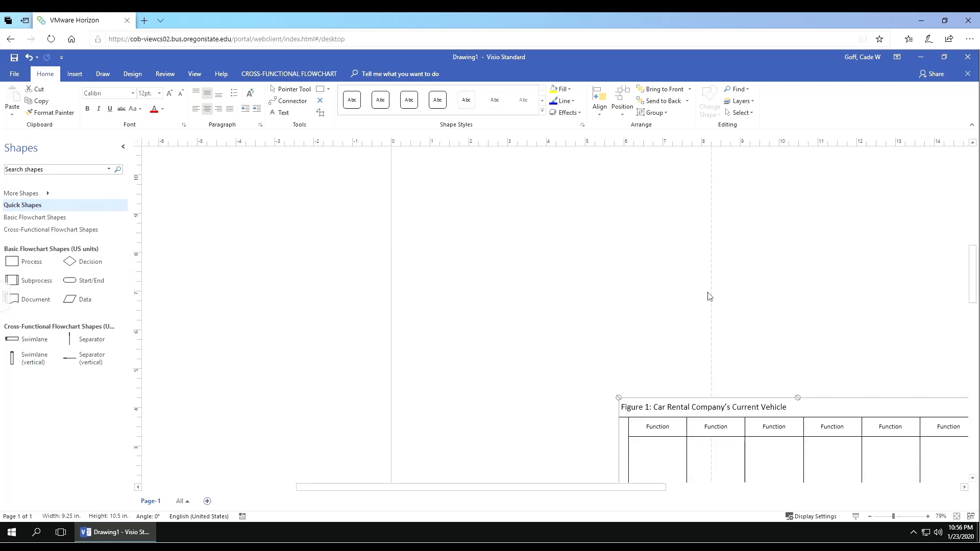
pyautogui.moveTo(786, 409); pyautogui.dragTo(565, 187)
pyautogui.scroll(2, 521, 189)
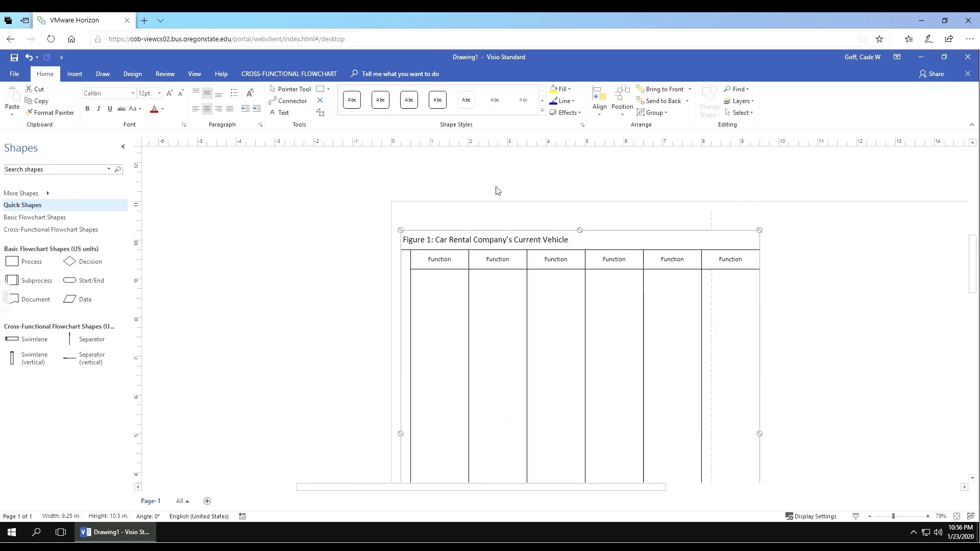
pyautogui.moveTo(598, 244); pyautogui.dragTo(600, 224)
pyautogui.click(837, 274)
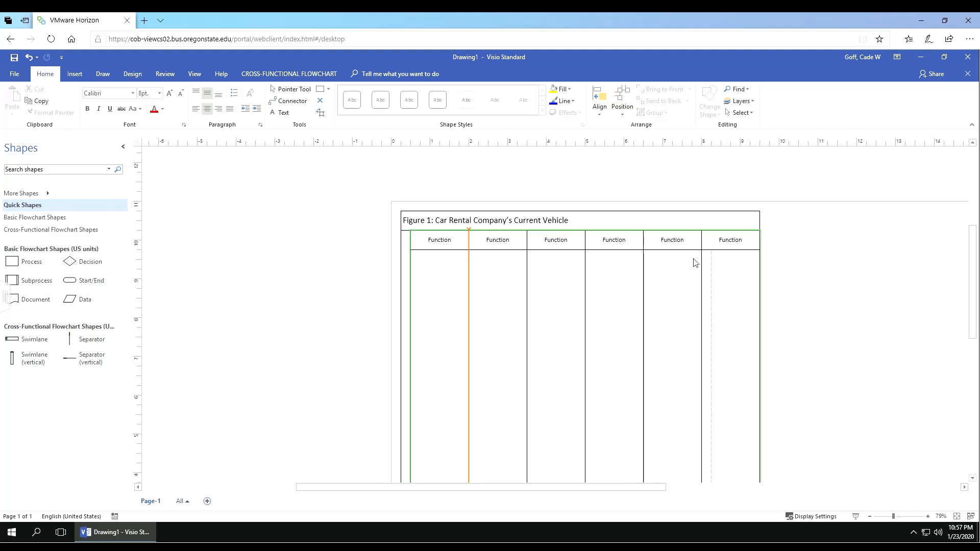
# Step: Rename the first swimlane header to 'Customer'
pyautogui.doubleClick(443, 249)
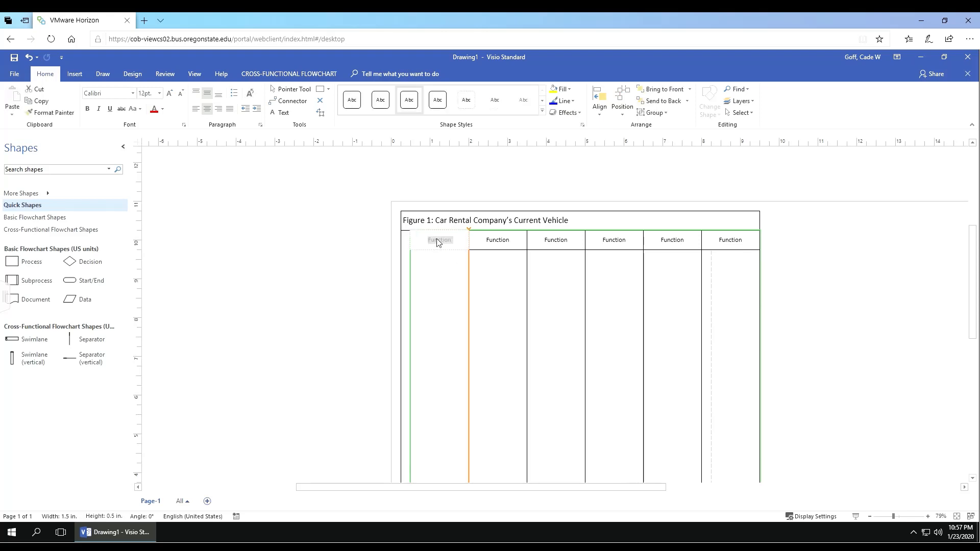
pyautogui.write('Customer')
pyautogui.moveTo(452, 240); pyautogui.dragTo(412, 244)
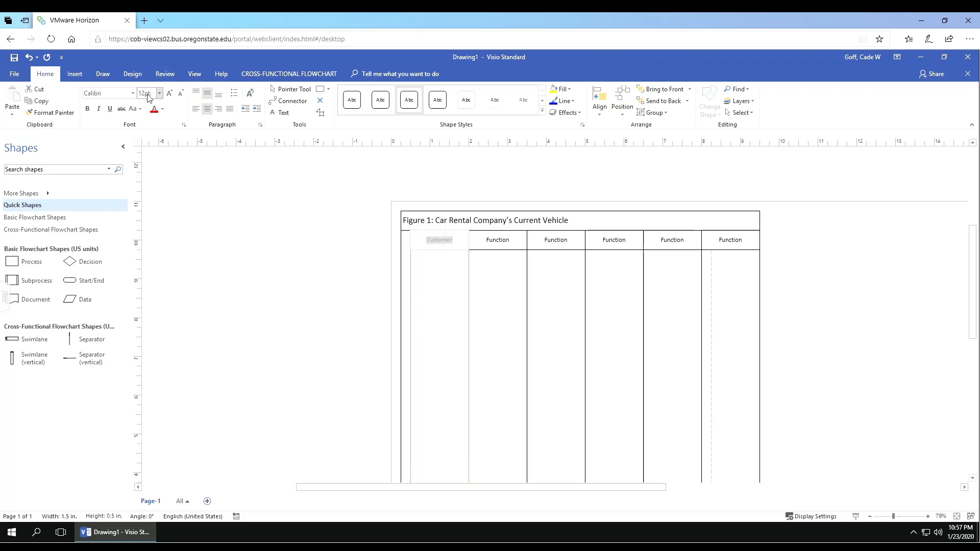
pyautogui.click(455, 276)
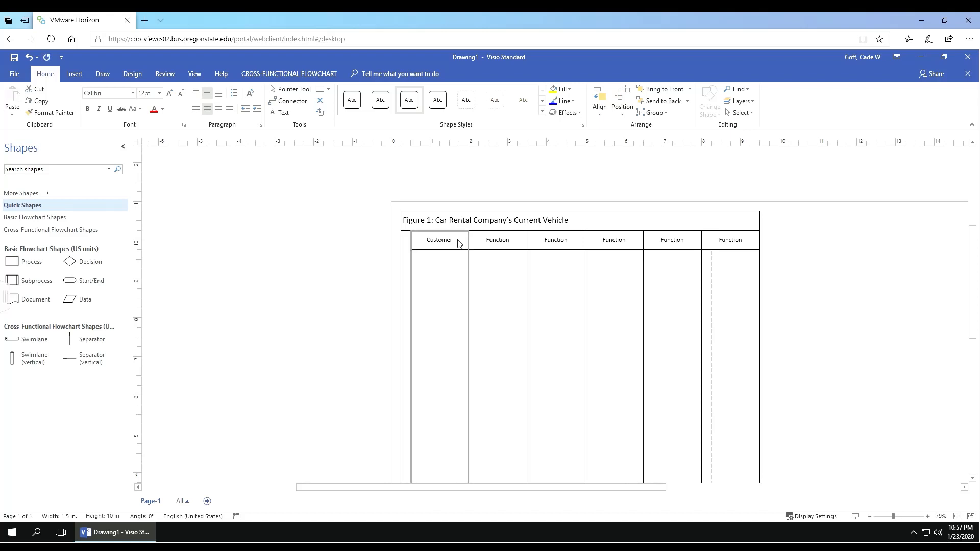
# Step: Set the Customer header text to 16pt font size
pyautogui.doubleClick(449, 249)
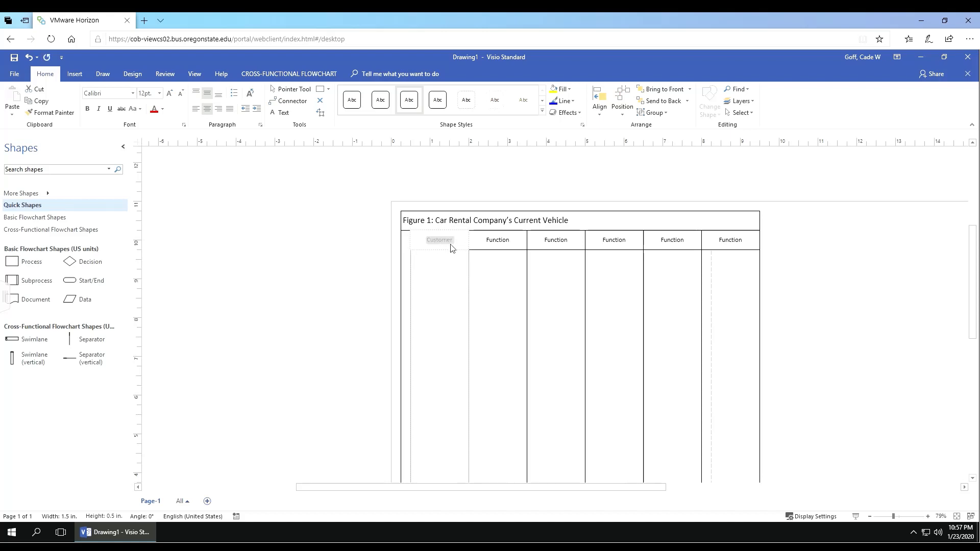
pyautogui.click(457, 246)
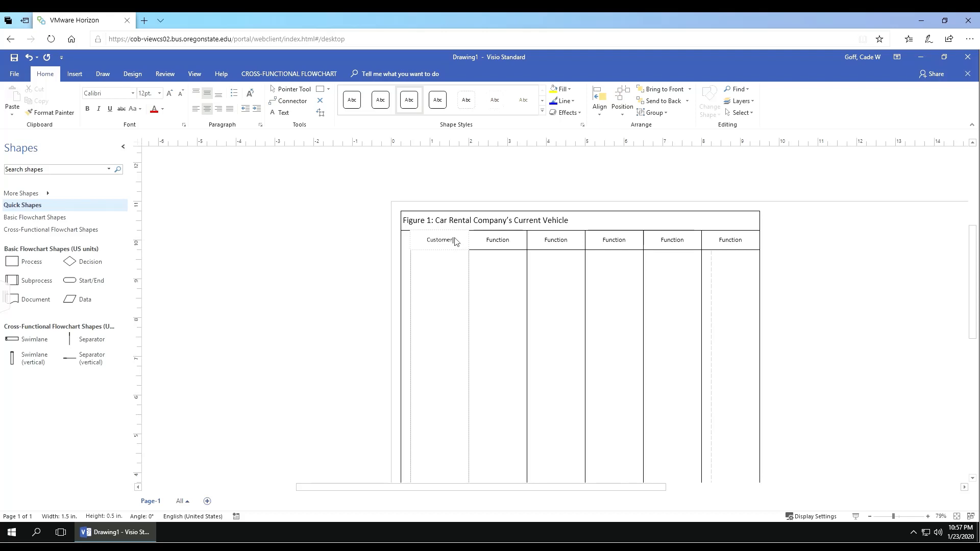
pyautogui.doubleClick(456, 240)
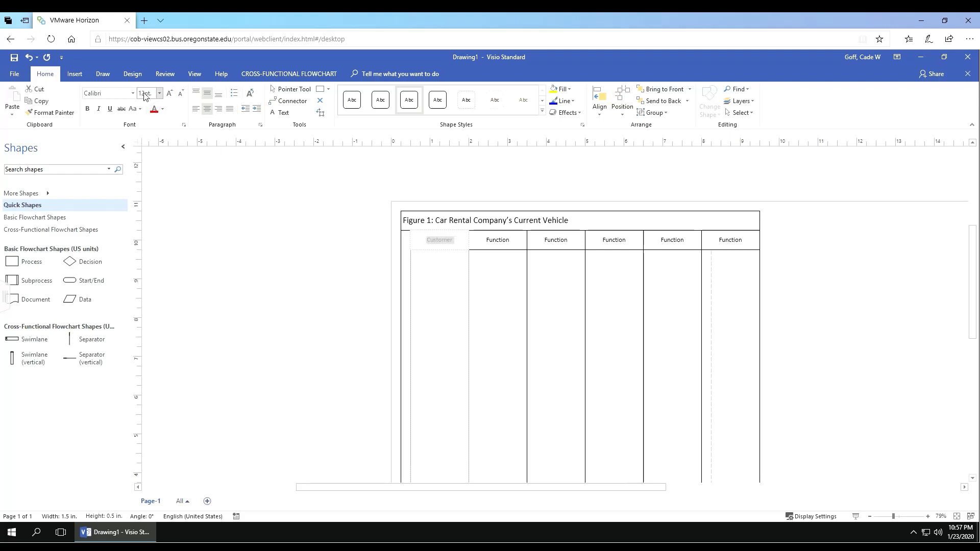
pyautogui.rightClick(444, 244)
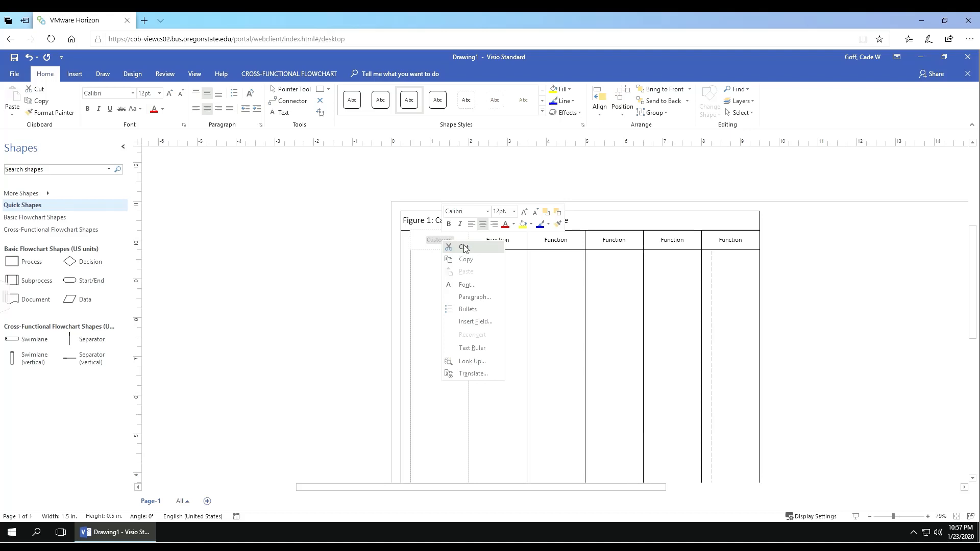
pyautogui.click(500, 212)
pyautogui.write('16')
pyautogui.press('Return')
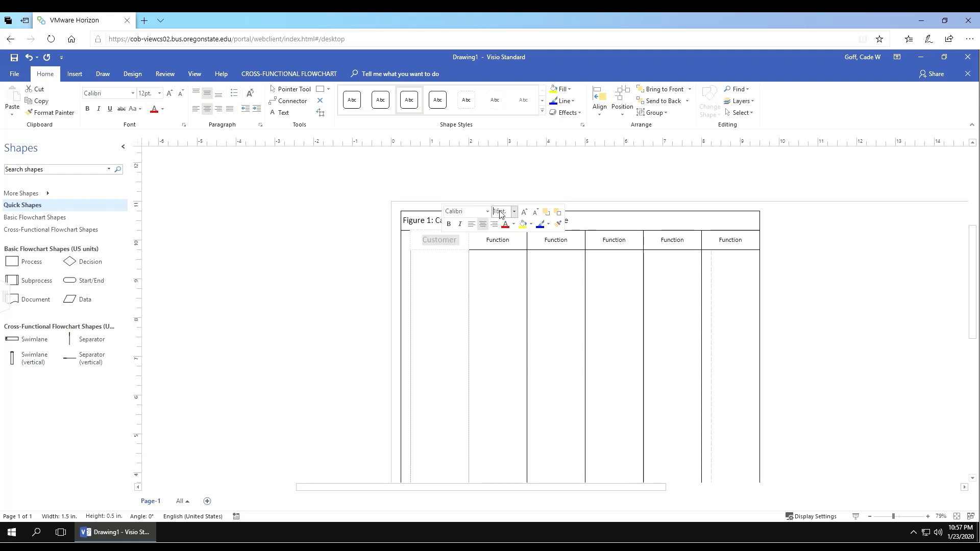
pyautogui.click(488, 302)
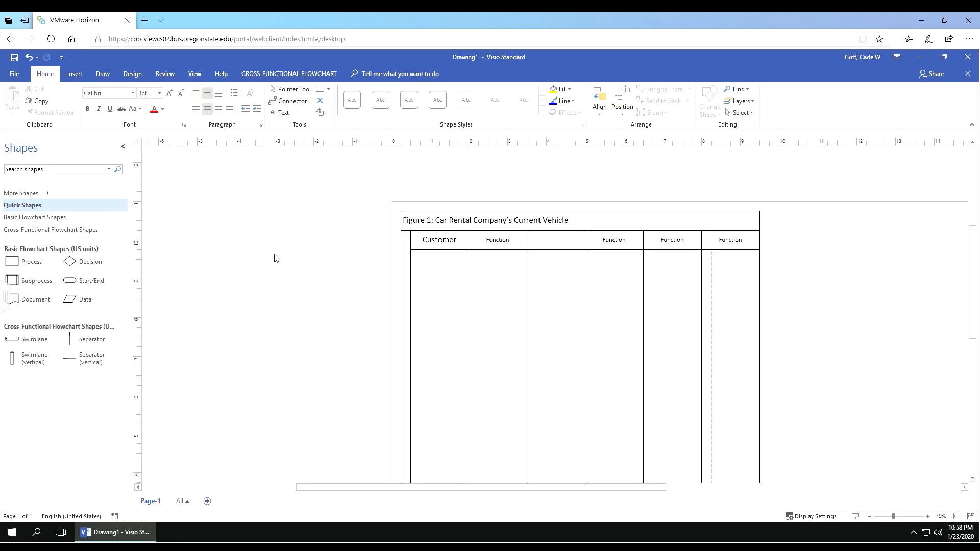
# Step: Type 'Assistant Manager' into the third swimlane's blank header
pyautogui.click(564, 247)
pyautogui.doubleClick(561, 247)
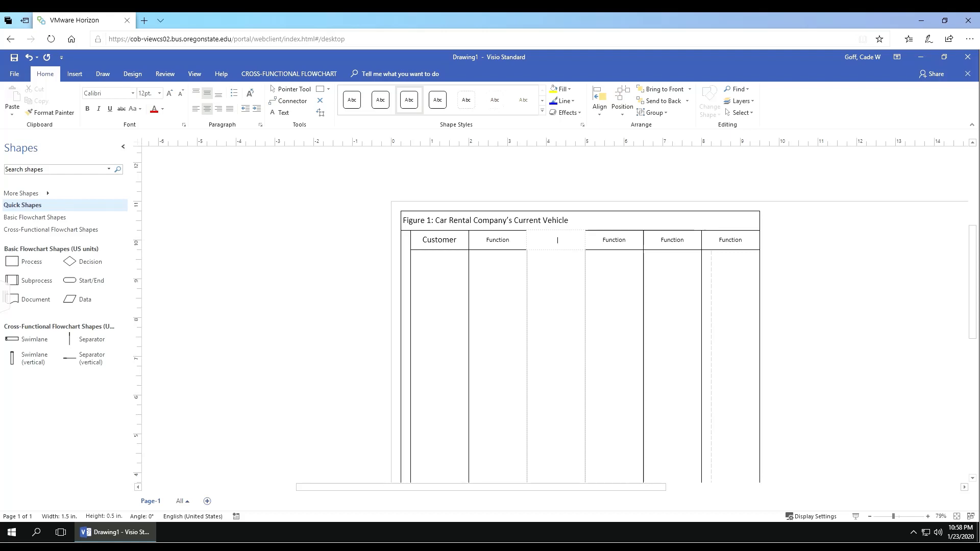
pyautogui.write('Assistant Manager')
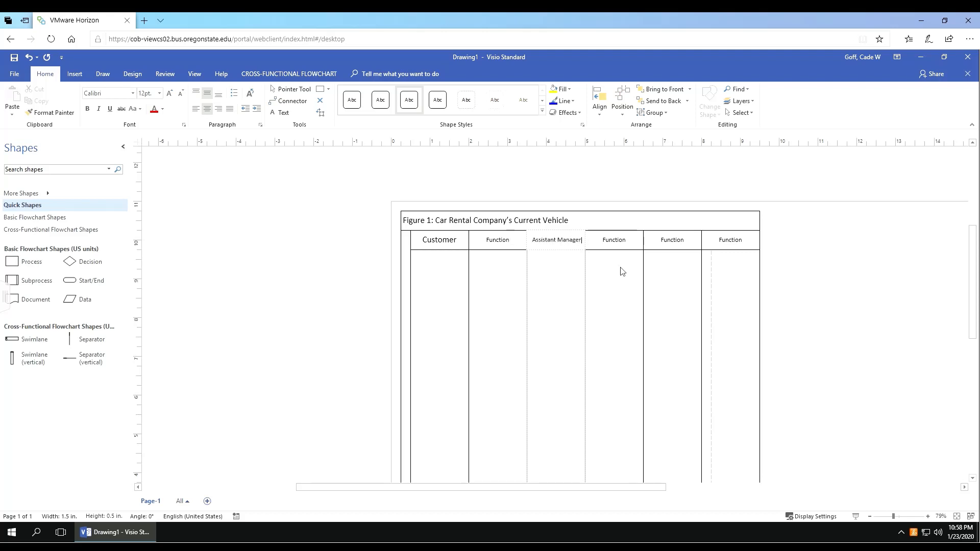
pyautogui.click(619, 286)
# Step: Enlarge the Assistant Manager header text to 18pt with Increase Font Size
pyautogui.click(562, 240)
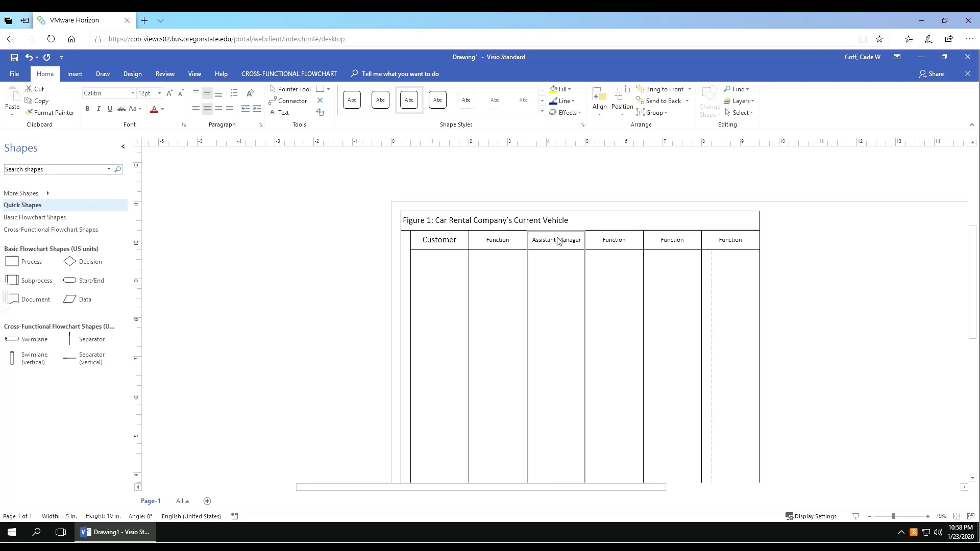
pyautogui.doubleClick(561, 240)
pyautogui.click(169, 93)
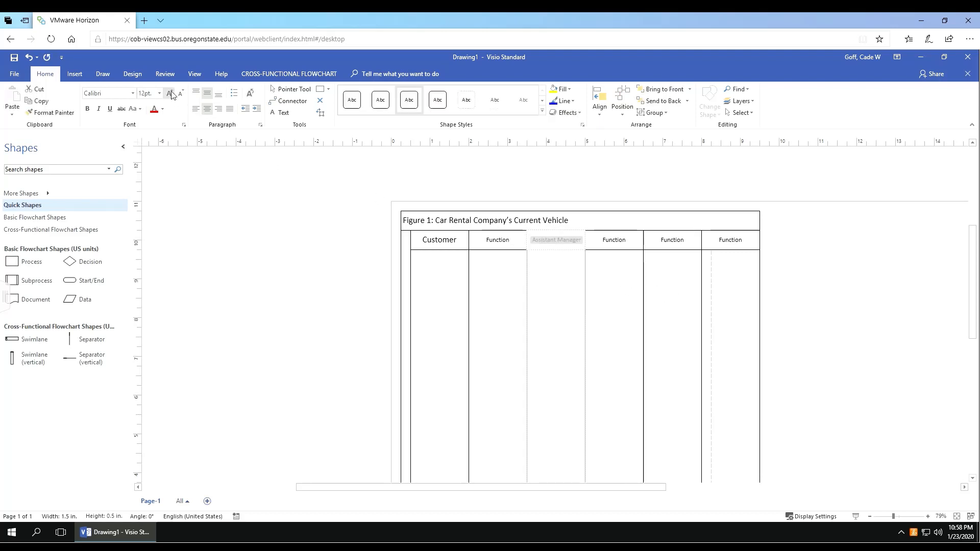
pyautogui.click(169, 94)
pyautogui.click(169, 94)
pyautogui.click(144, 94)
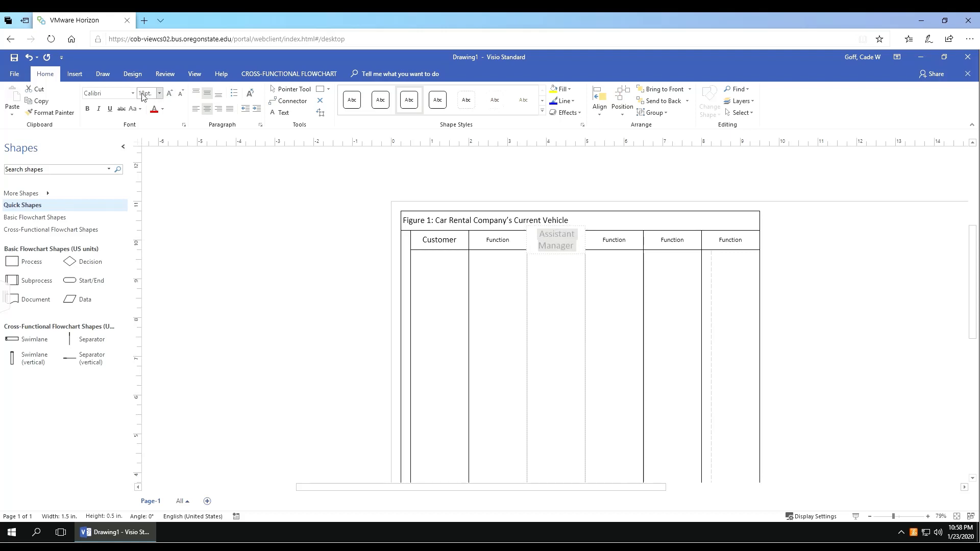
pyautogui.click(617, 331)
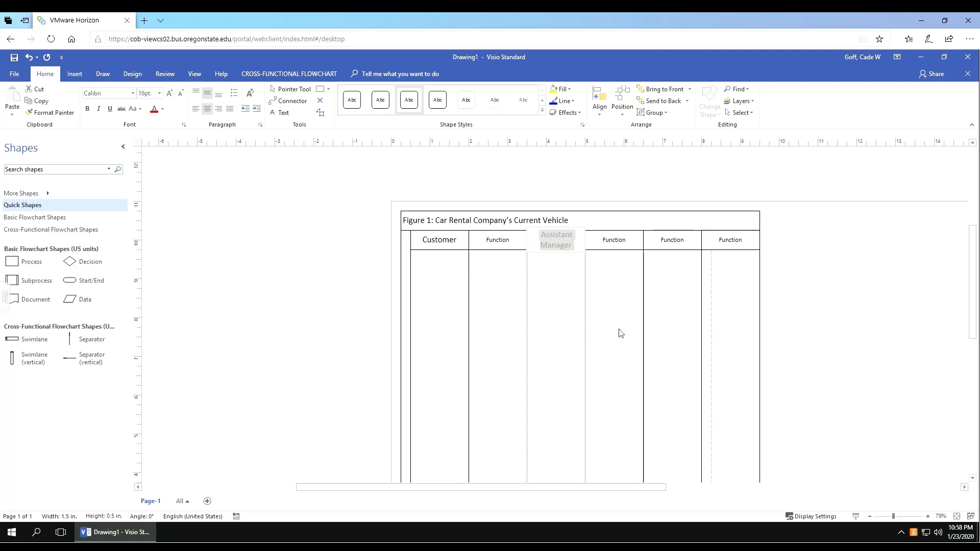
pyautogui.click(581, 251)
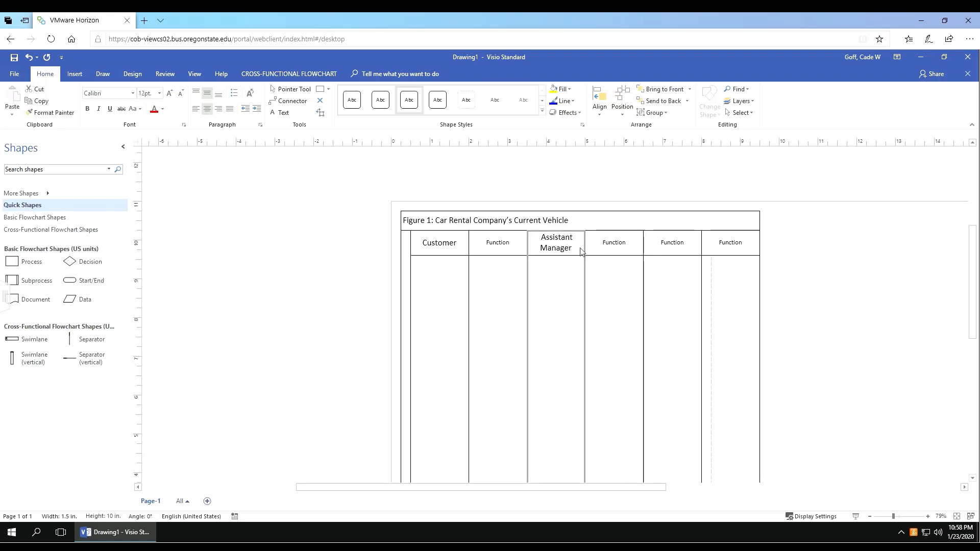
pyautogui.click(616, 293)
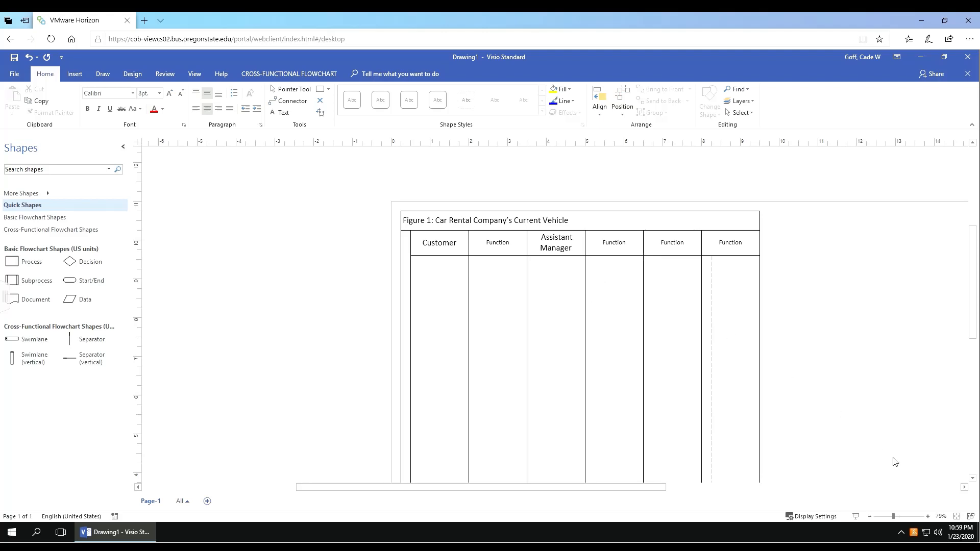
# Step: Zoom in and widen the Customer, Function and Assistant Manager lanes so their titles fit
pyautogui.click(927, 516)
pyautogui.click(928, 516)
pyautogui.click(940, 517)
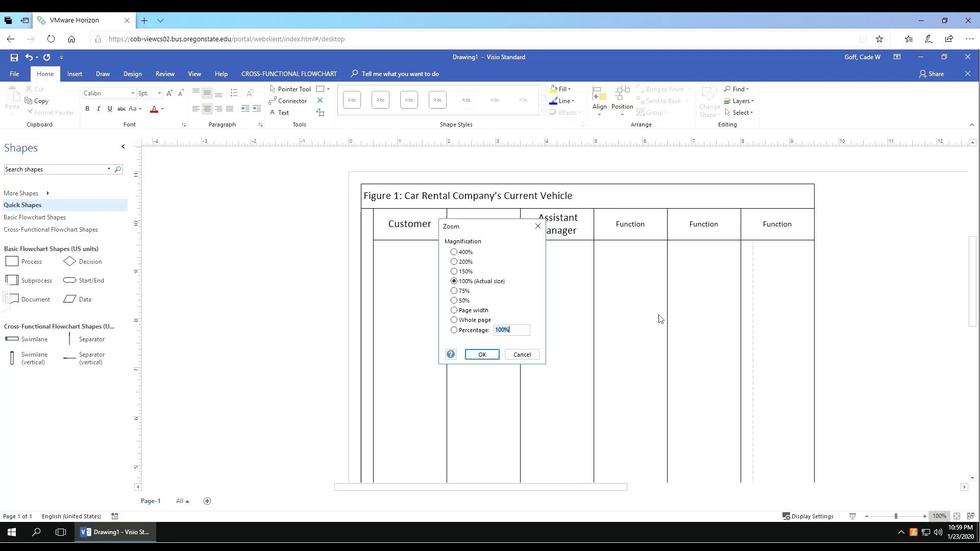
pyautogui.click(526, 355)
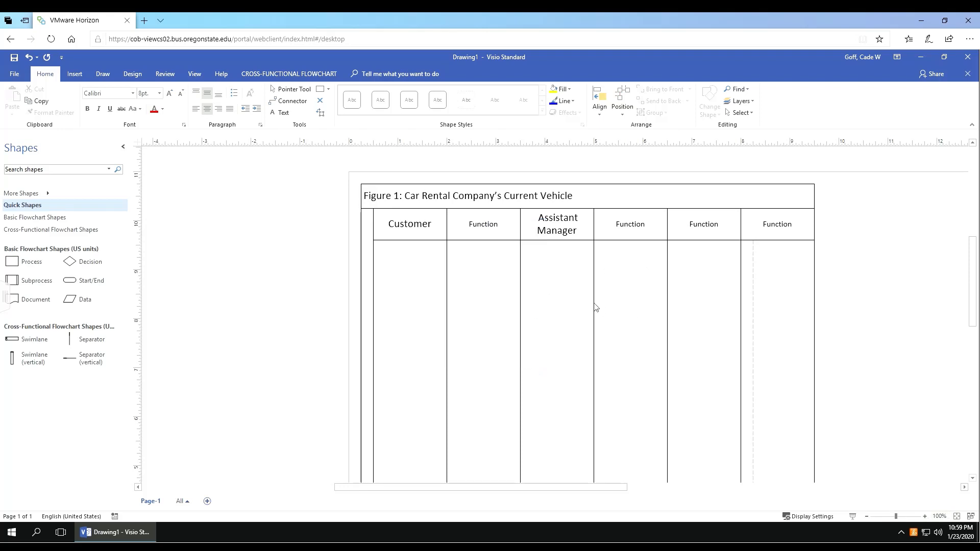
pyautogui.moveTo(594, 306); pyautogui.dragTo(616, 311)
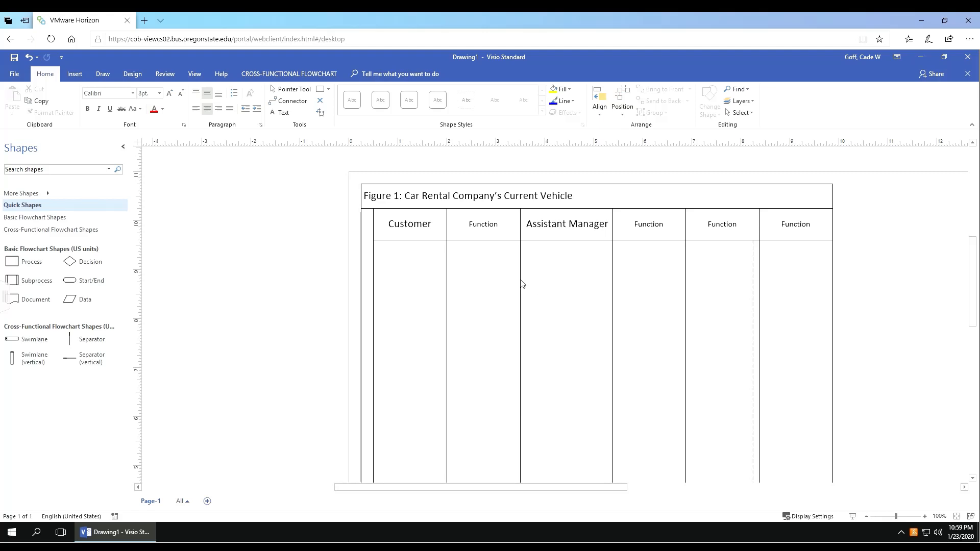
pyautogui.moveTo(521, 282); pyautogui.dragTo(575, 288)
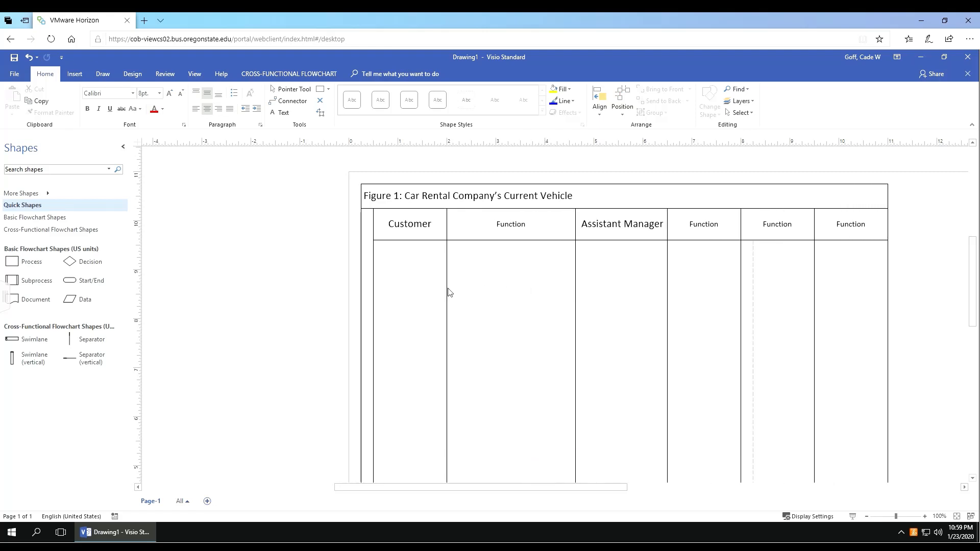
pyautogui.moveTo(452, 293); pyautogui.dragTo(509, 296)
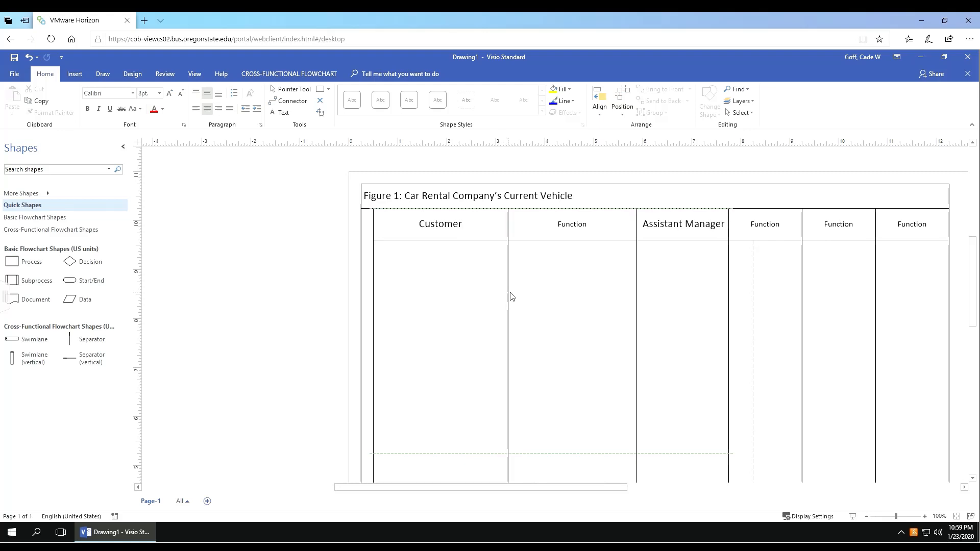
pyautogui.moveTo(731, 313); pyautogui.dragTo(796, 317)
pyautogui.moveTo(874, 322); pyautogui.dragTo(937, 331)
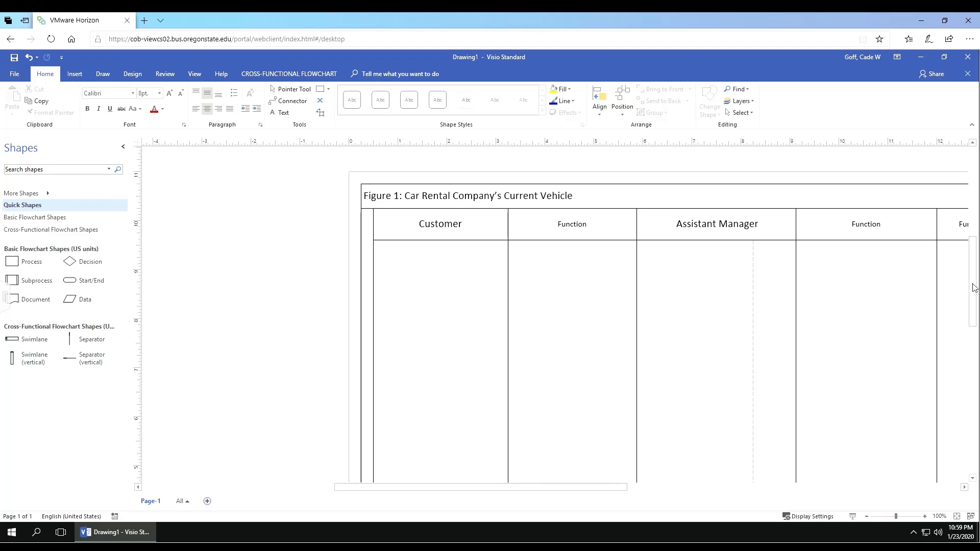
# Step: Drag the pool's bottom edge down to lengthen all lanes, then zoom out
pyautogui.moveTo(975, 291); pyautogui.dragTo(969, 379)
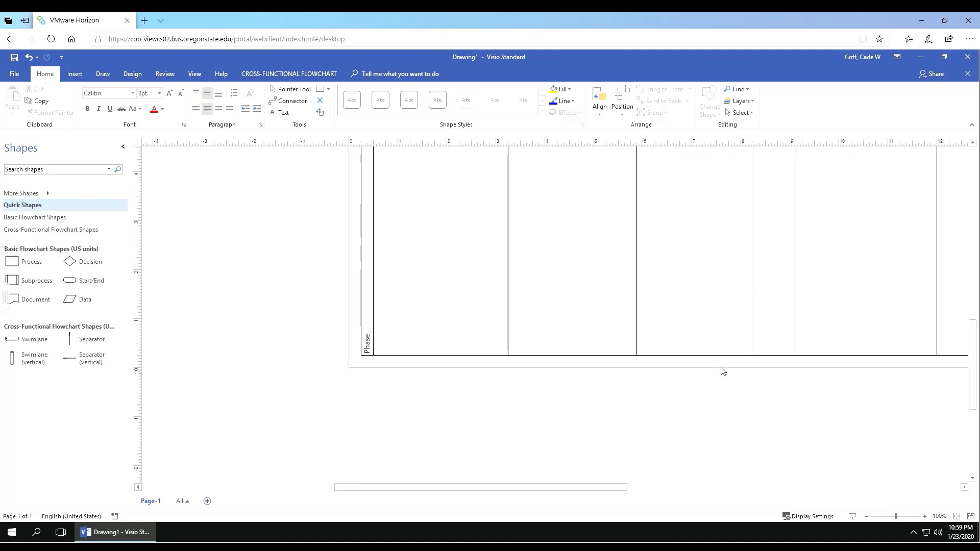
pyautogui.scroll(3, 719, 378)
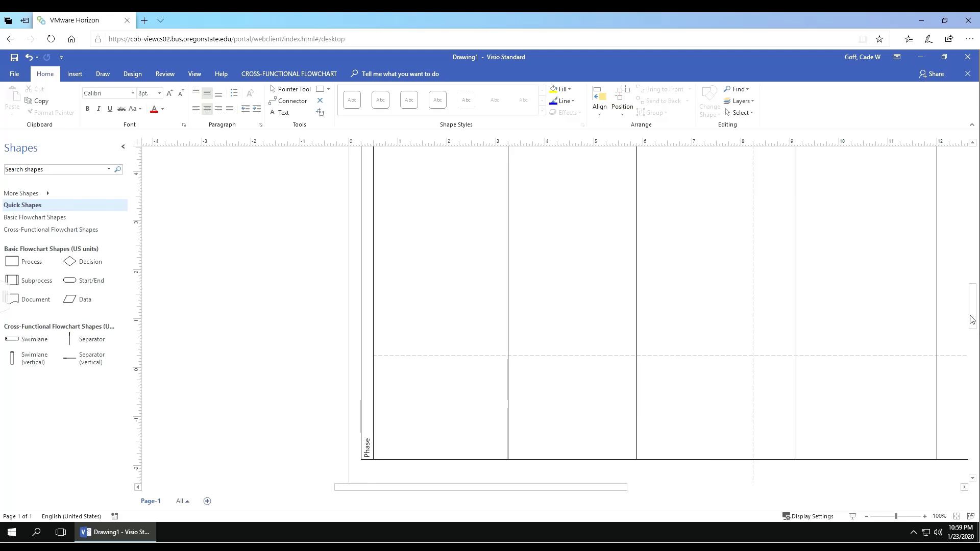
pyautogui.scroll(-5, 751, 344)
pyautogui.moveTo(743, 333); pyautogui.dragTo(757, 428)
pyautogui.click(866, 517)
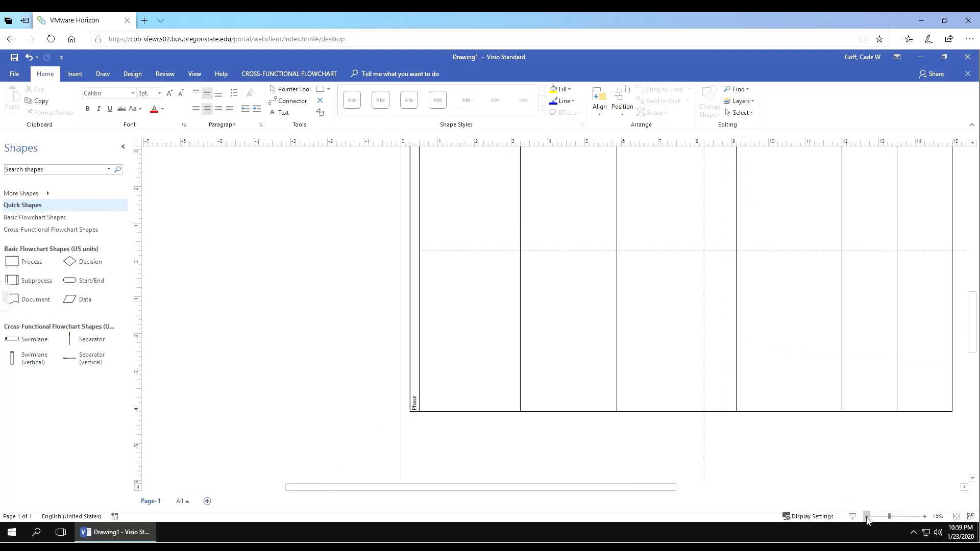
pyautogui.scroll(4, 657, 279)
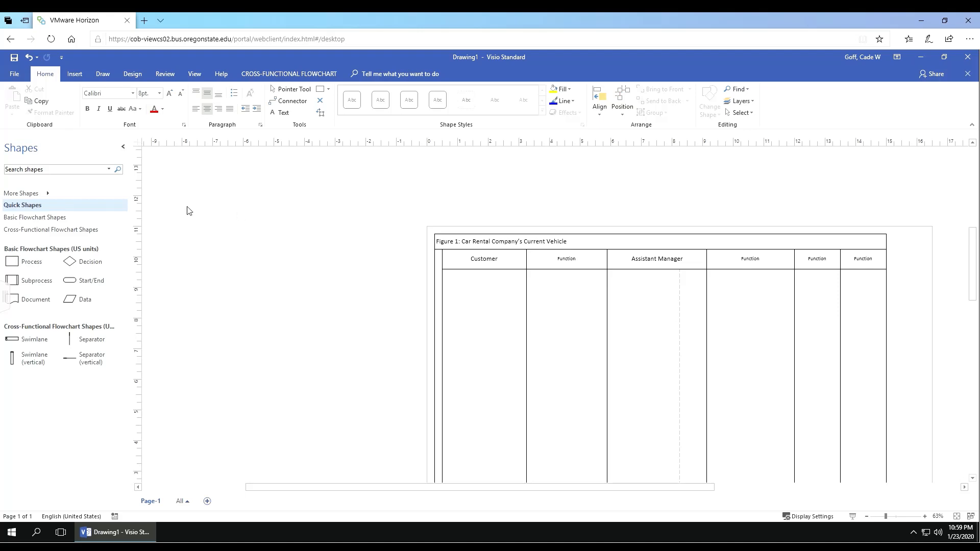
# Step: Add More Shapes > Business > Business Process > Audit Diagram Shapes, then return to Basic Flowchart Shapes
pyautogui.click(30, 219)
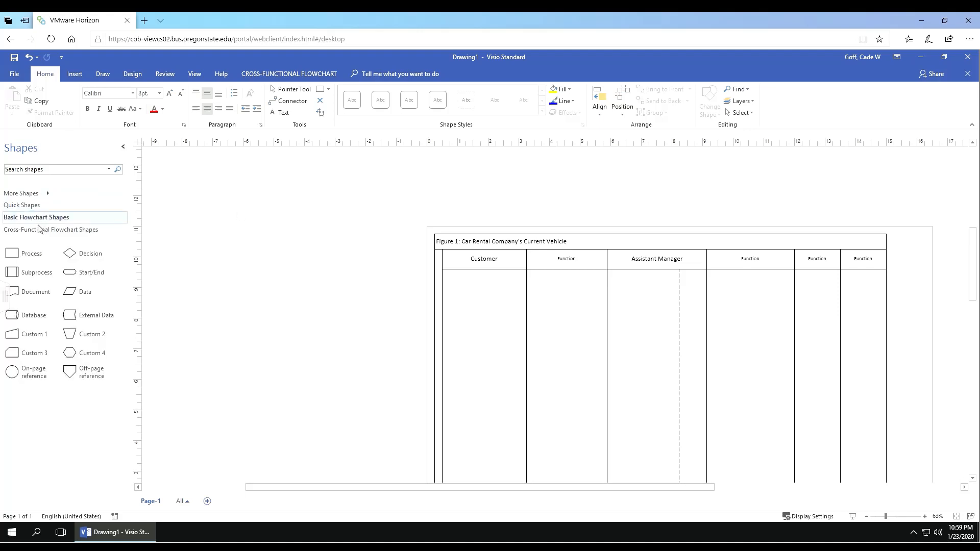
pyautogui.click(42, 230)
pyautogui.click(38, 218)
pyautogui.click(33, 206)
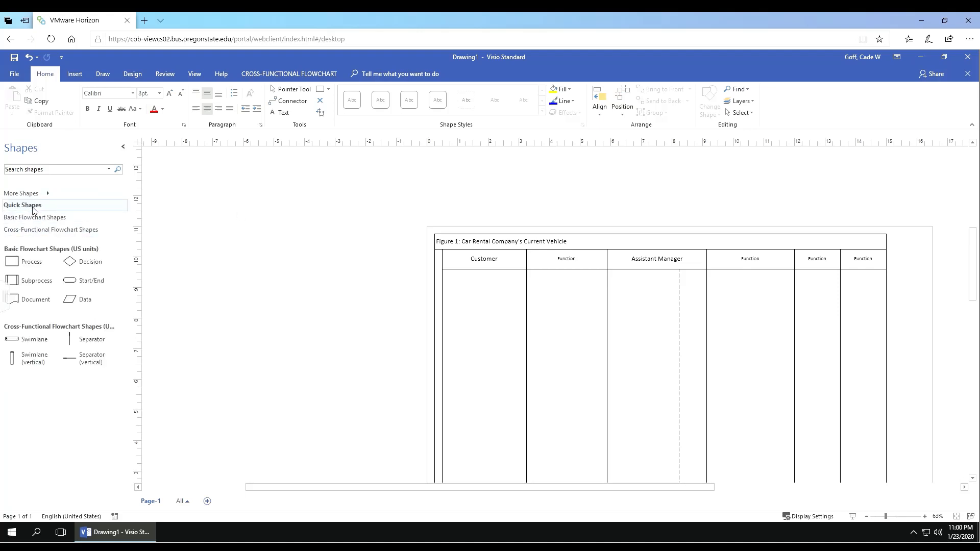
pyautogui.click(49, 196)
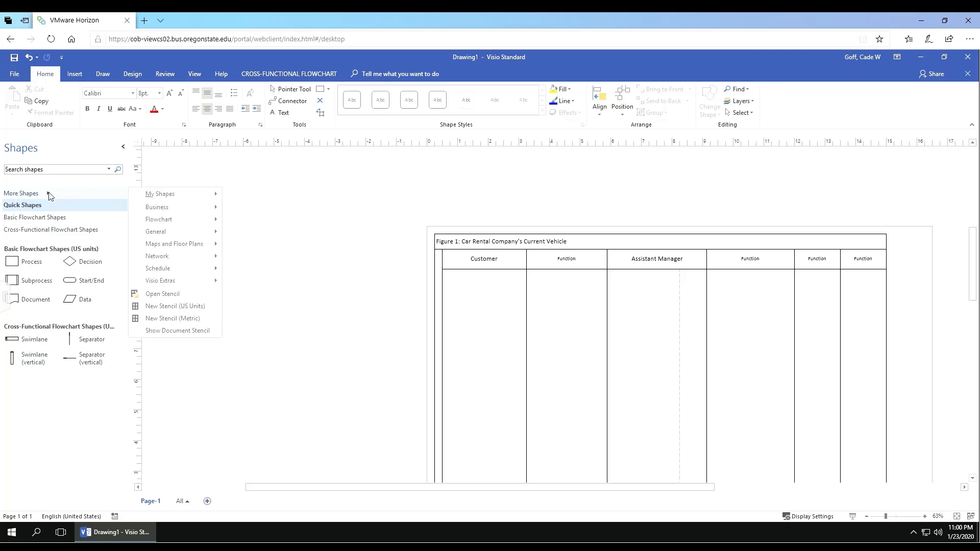
pyautogui.click(31, 195)
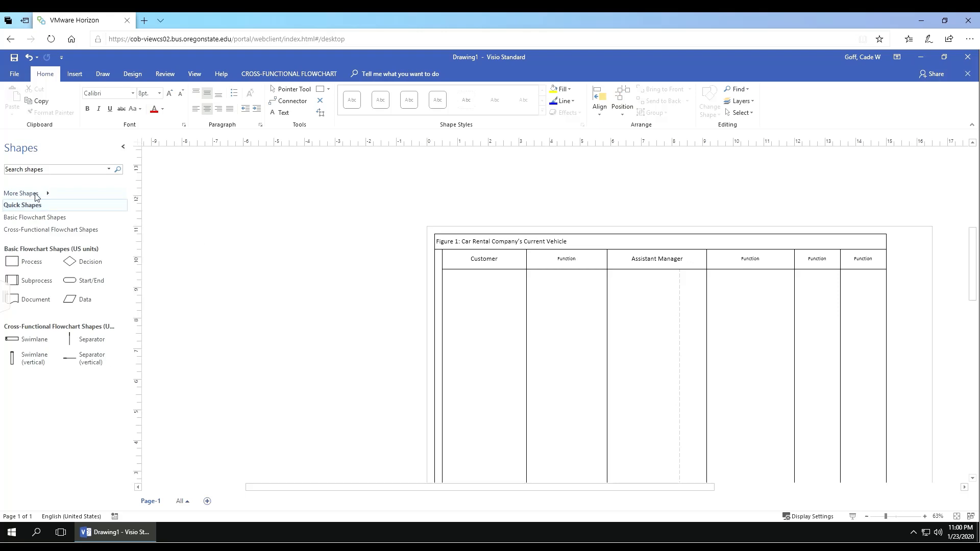
pyautogui.click(48, 195)
pyautogui.moveTo(162, 207)
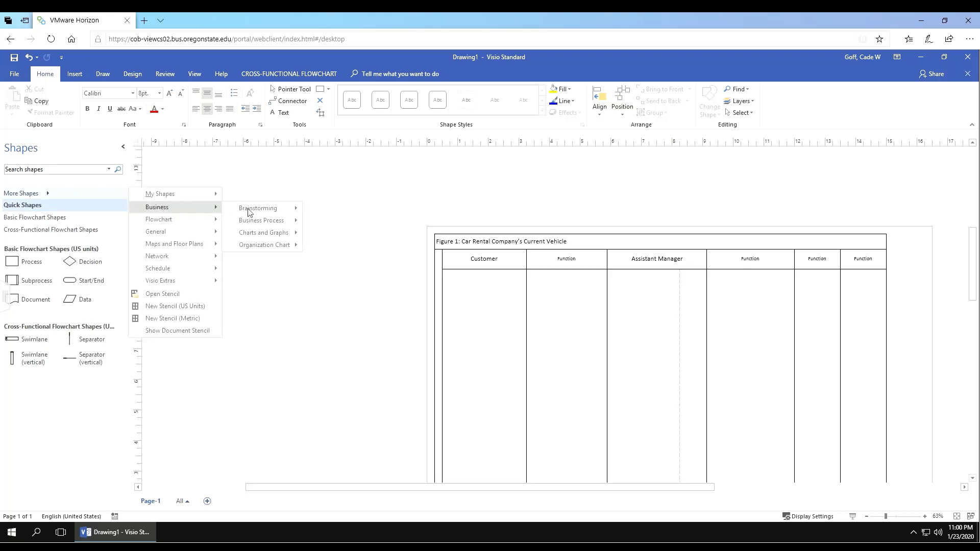
pyautogui.moveTo(274, 221)
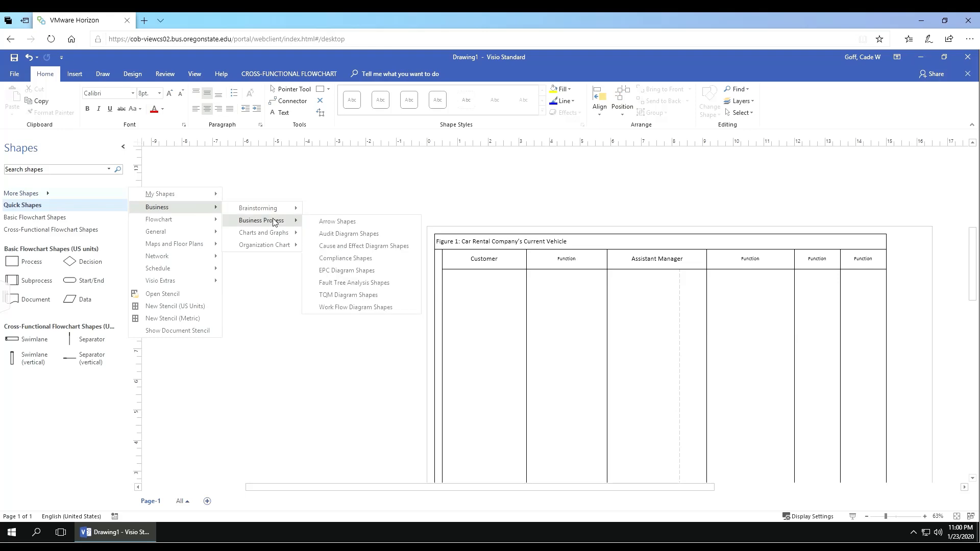
pyautogui.click(355, 235)
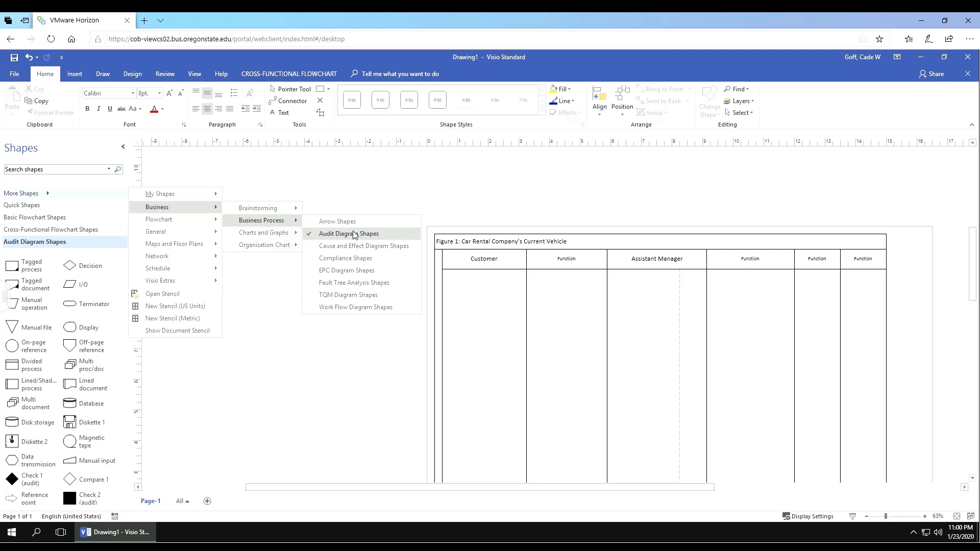
pyautogui.click(303, 378)
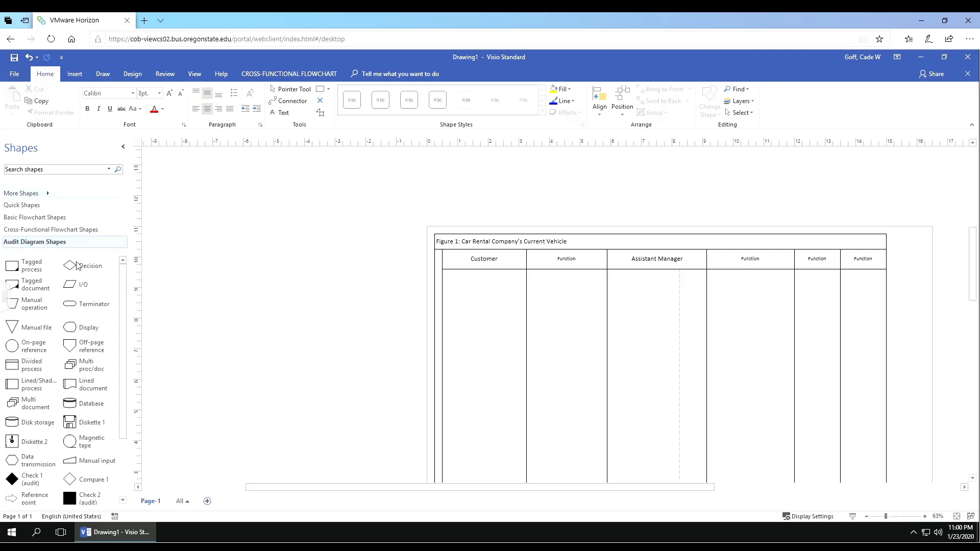
pyautogui.click(29, 217)
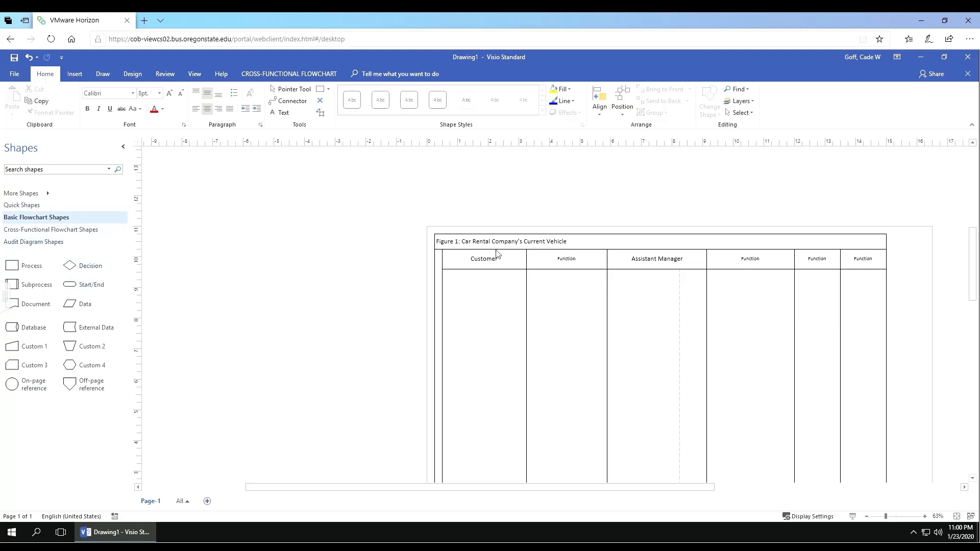
# Step: Place and enlarge a Start/End shape near the top of the Customer lane
pyautogui.click(75, 287)
pyautogui.moveTo(75, 288); pyautogui.dragTo(491, 293)
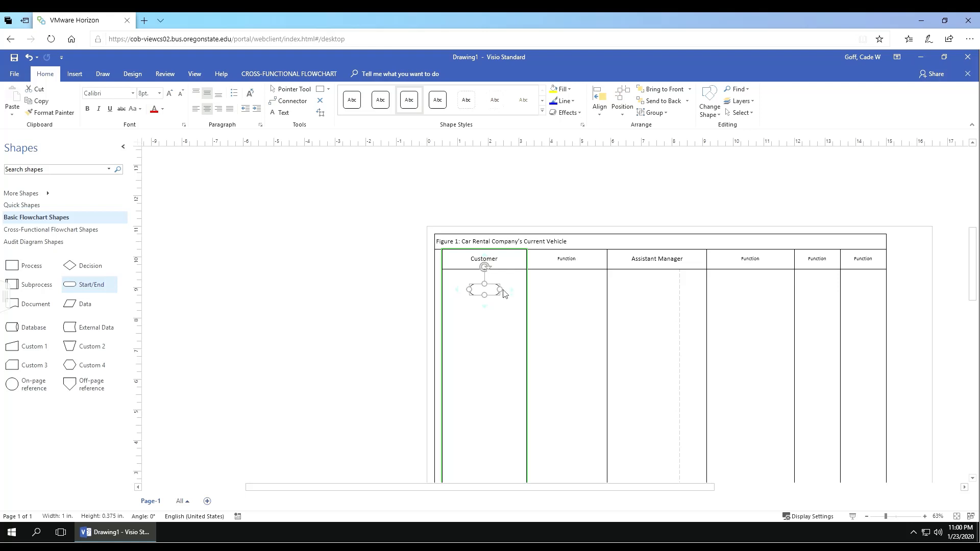
pyautogui.moveTo(502, 293)
pyautogui.mouseDown()
pyautogui.moveTo(515, 294)
pyautogui.moveTo(492, 307)
pyautogui.moveTo(458, 296)
pyautogui.moveTo(483, 298)
pyautogui.mouseUp()
pyautogui.click(484, 332)
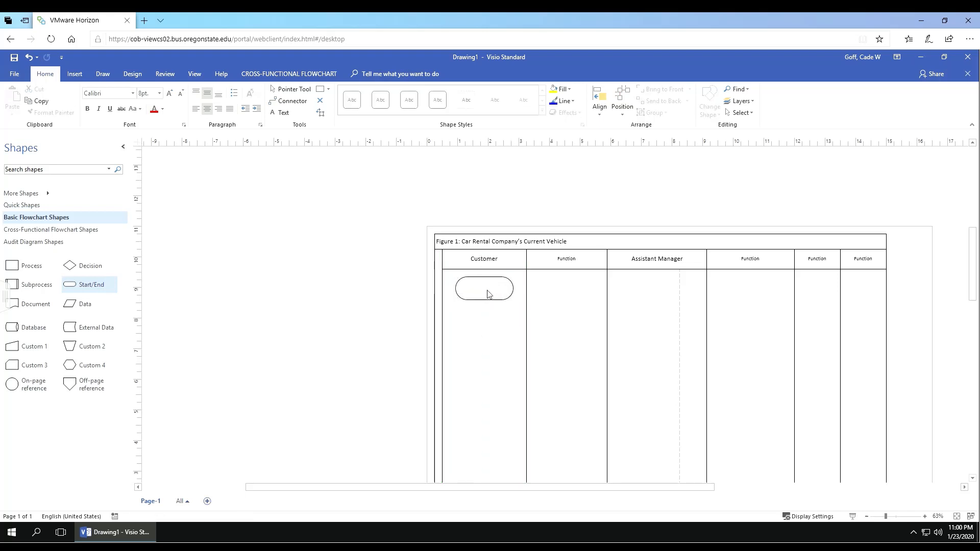
pyautogui.click(502, 290)
pyautogui.click(491, 333)
pyautogui.click(485, 292)
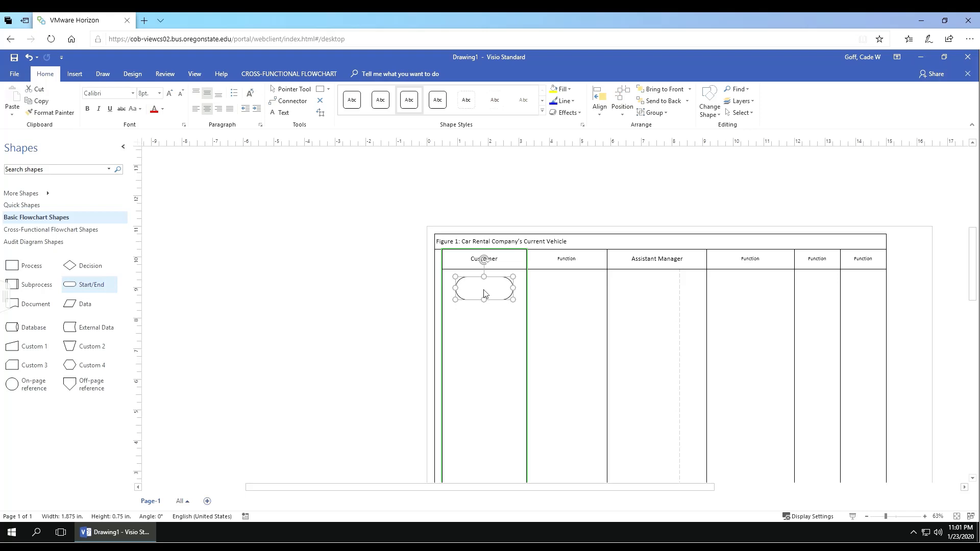
pyautogui.scroll(3, 485, 292)
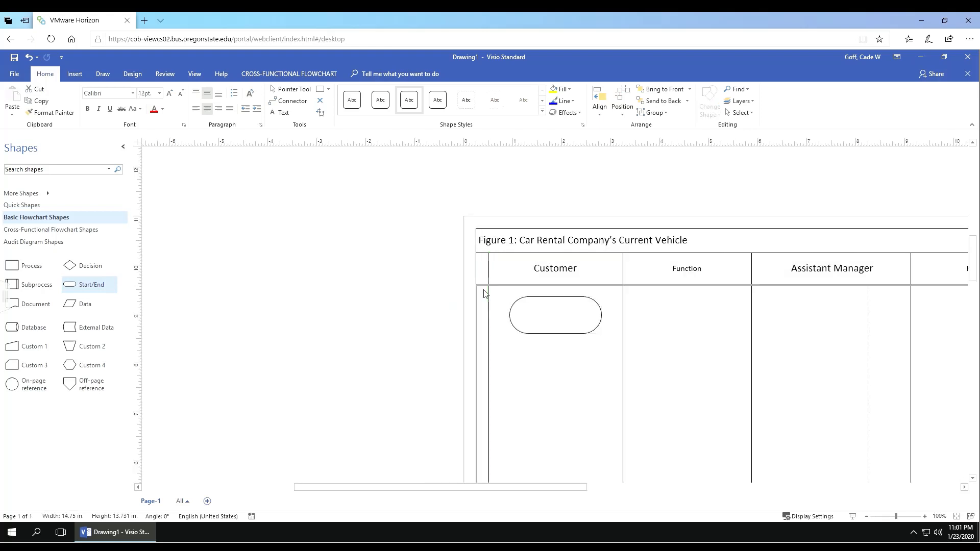
# Step: Label the Start/End shape 'Files Online complaint' in 14 pt text
pyautogui.doubleClick(572, 319)
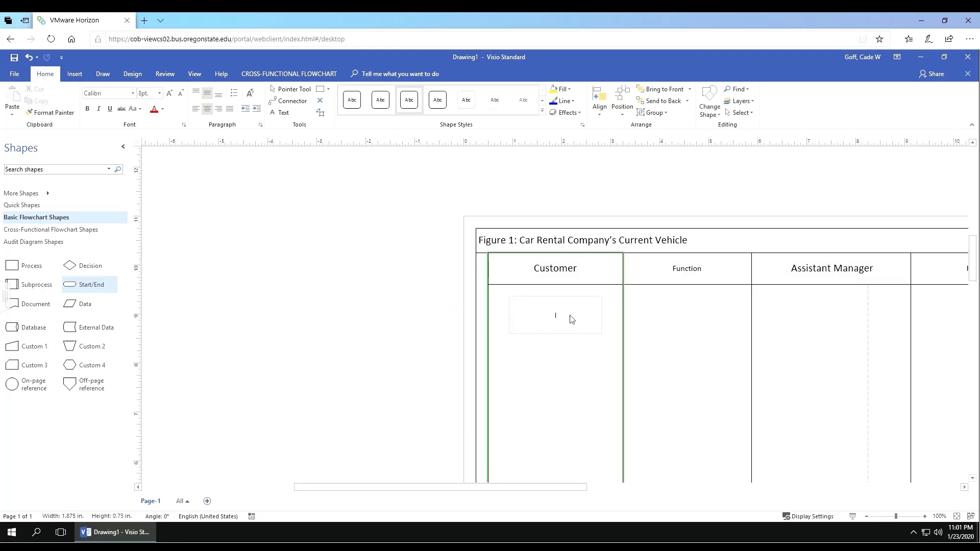
pyautogui.write('Files Online complaint')
pyautogui.hotkey('ctrl', 'a')
pyautogui.rightClick(567, 320)
pyautogui.click(623, 288)
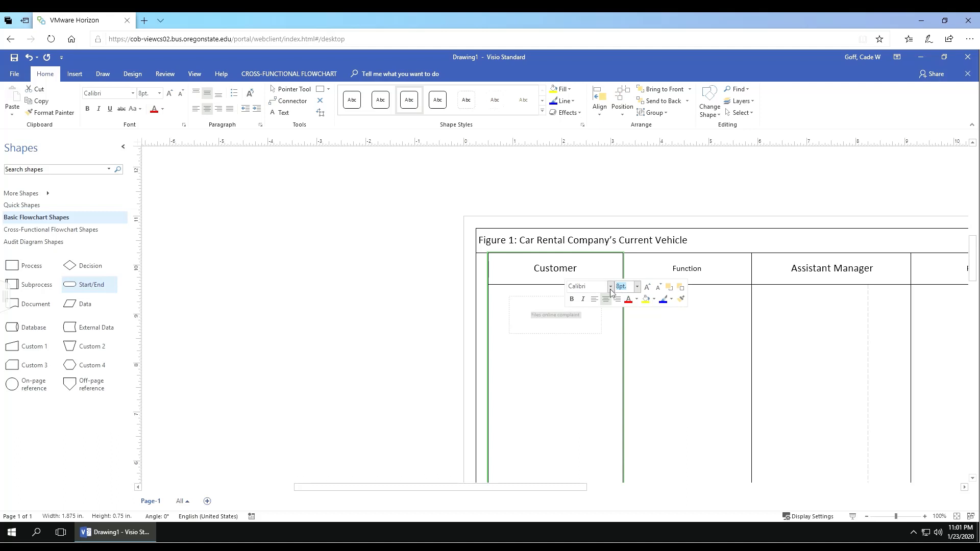
pyautogui.write('14')
pyautogui.press('Return')
pyautogui.click(672, 335)
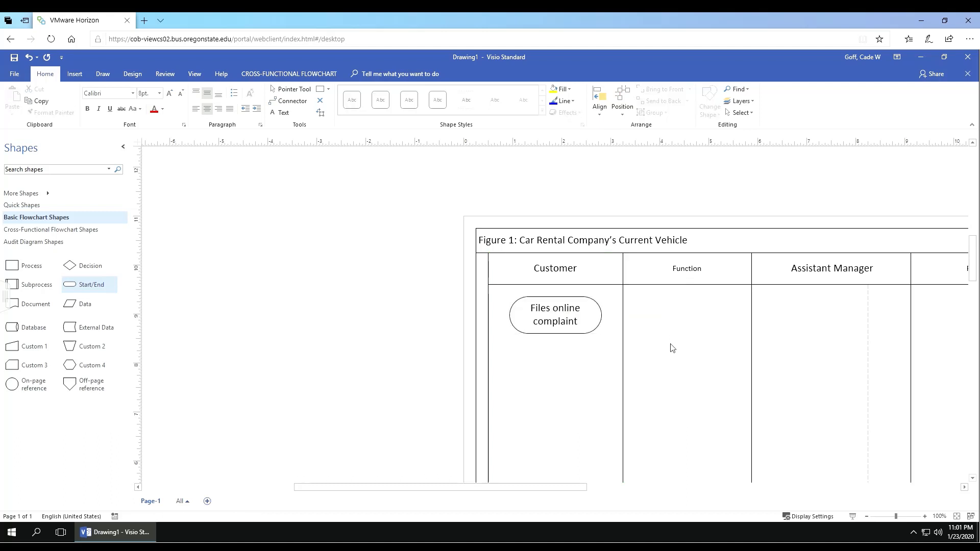
pyautogui.click(867, 517)
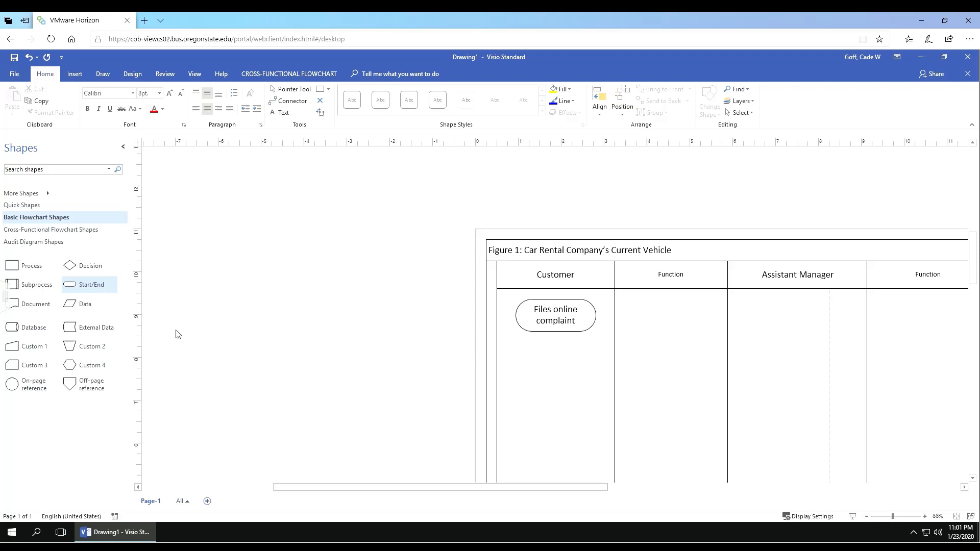
# Step: Place an External Data shape in the first Function lane and nudge it higher
pyautogui.moveTo(73, 331); pyautogui.dragTo(670, 331)
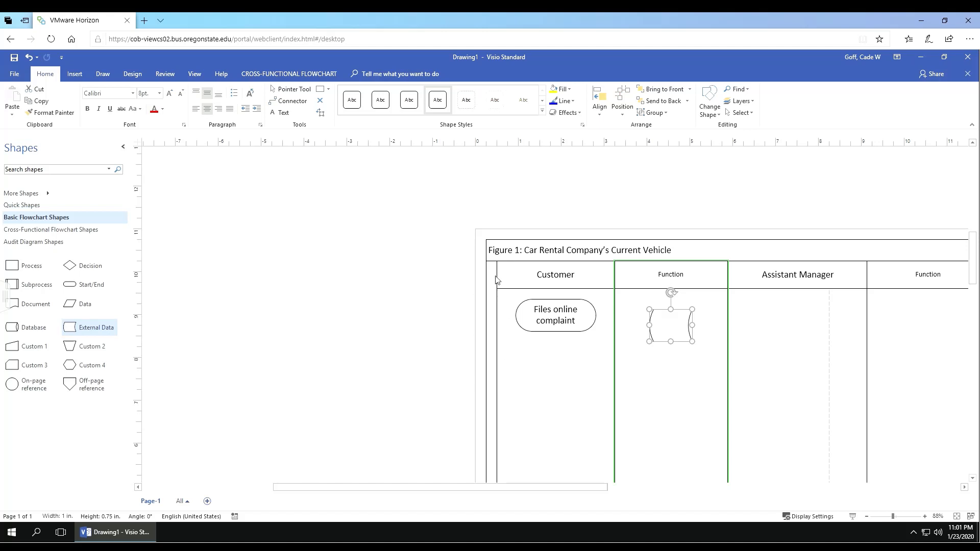
pyautogui.scroll(-3, 496, 280)
pyautogui.scroll(-5, 495, 281)
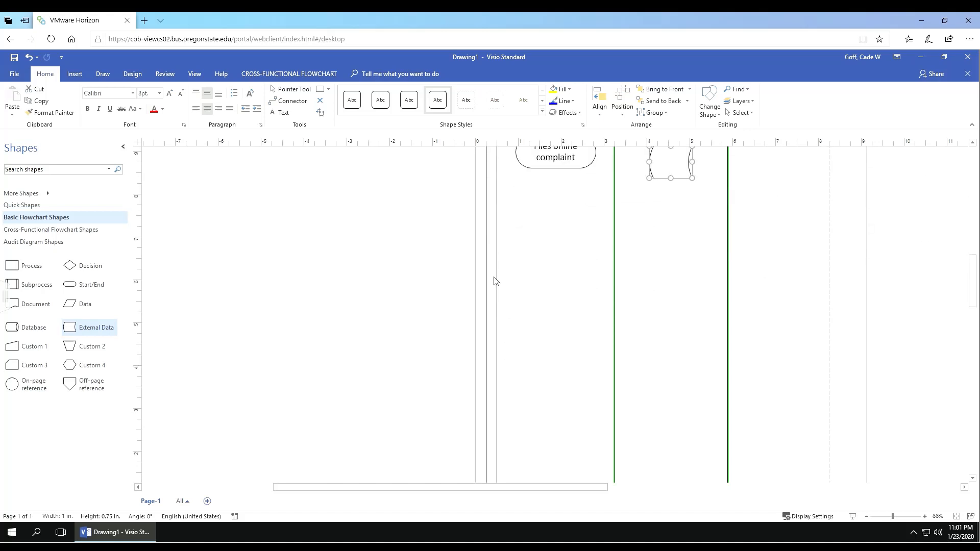
pyautogui.scroll(-2, 493, 288)
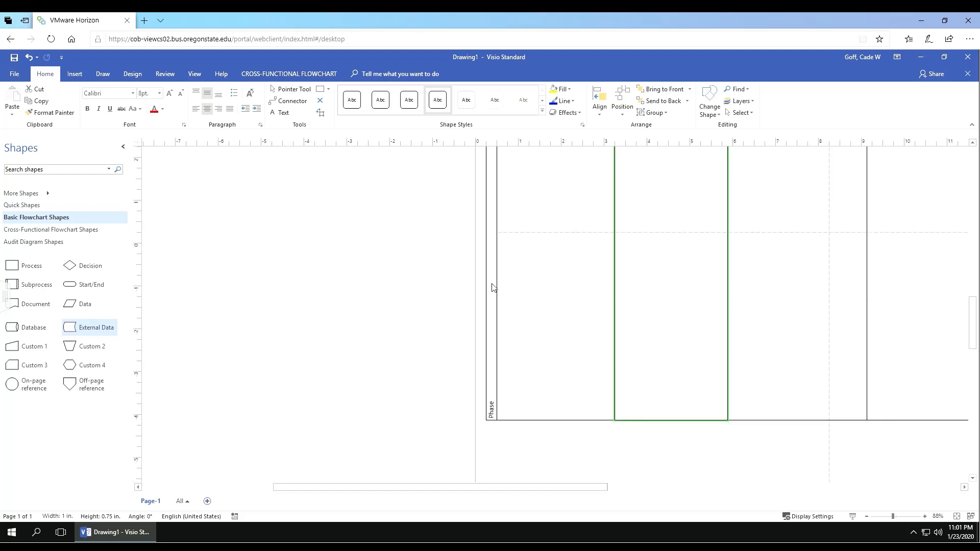
pyautogui.scroll(9, 492, 285)
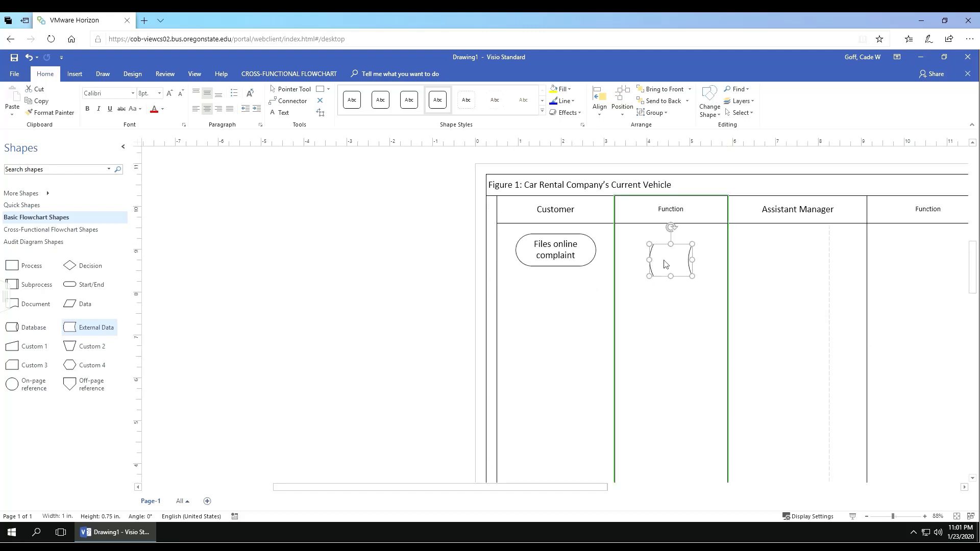
pyautogui.press('Escape')
pyautogui.click(680, 264)
pyautogui.moveTo(675, 265); pyautogui.dragTo(694, 279)
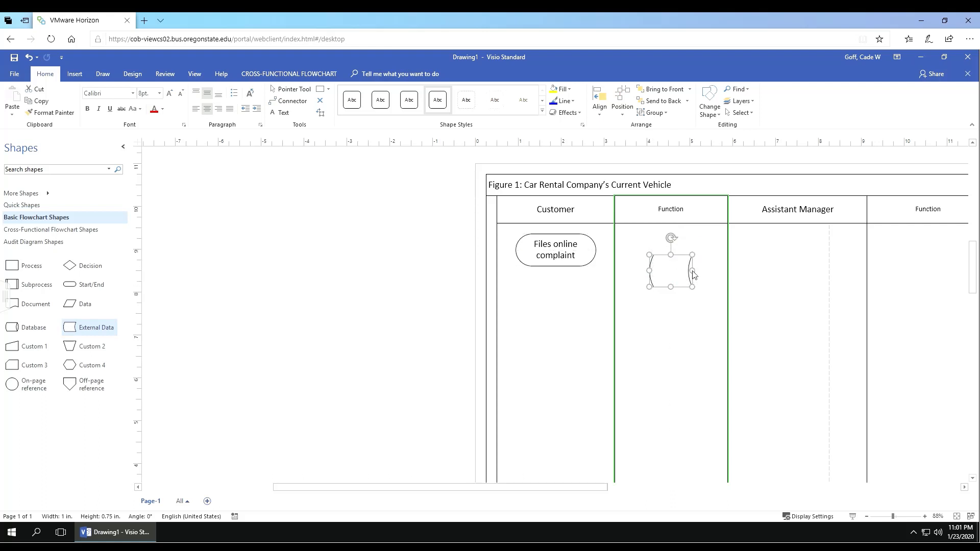
pyautogui.click(635, 314)
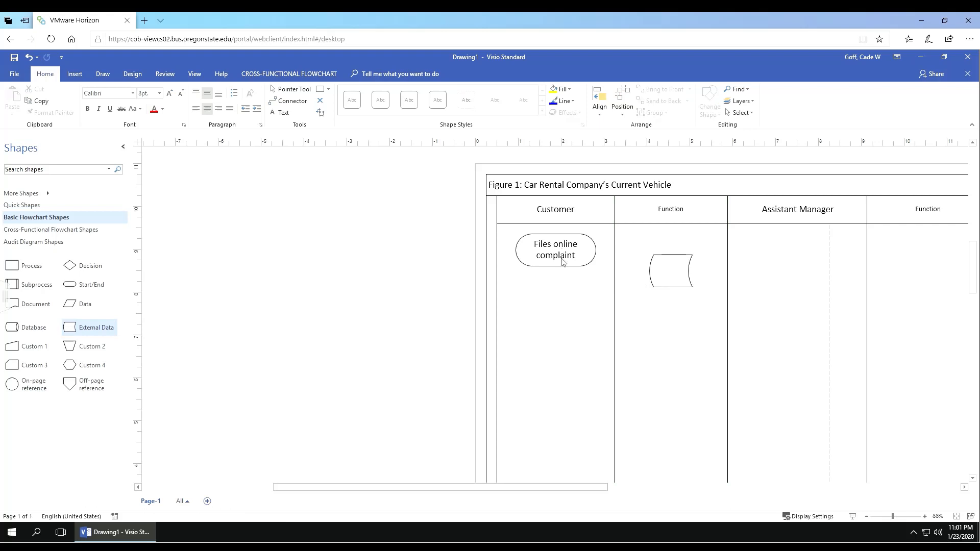
# Step: Widen the External Data shape, raise Files online complaint, and lower the External Data shape
pyautogui.moveTo(563, 262); pyautogui.dragTo(563, 347)
pyautogui.click(685, 257)
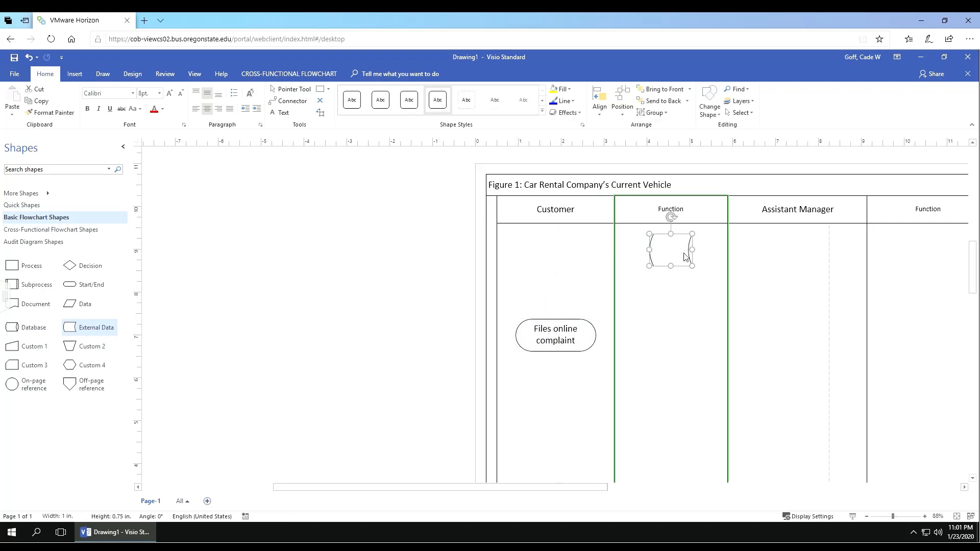
pyautogui.moveTo(692, 254); pyautogui.dragTo(717, 254)
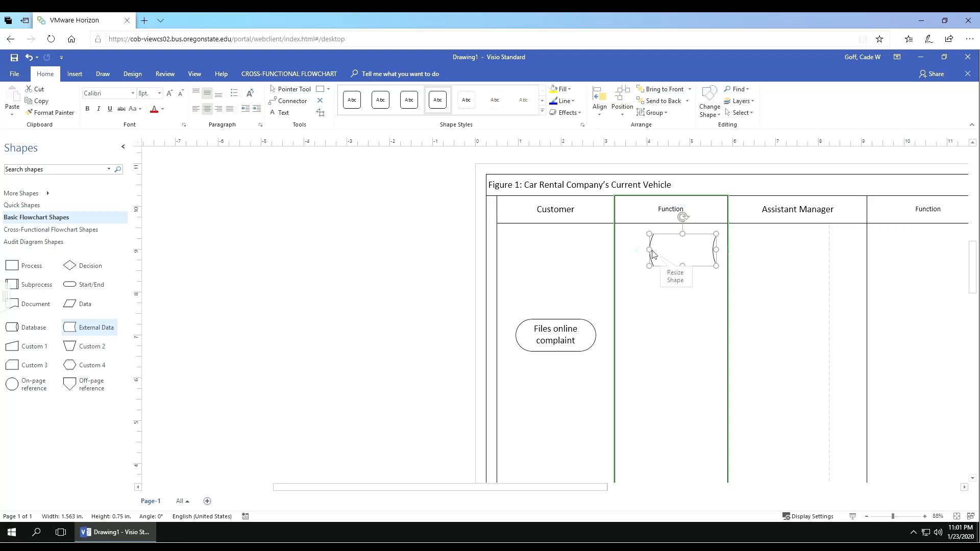
pyautogui.moveTo(650, 250); pyautogui.dragTo(641, 250)
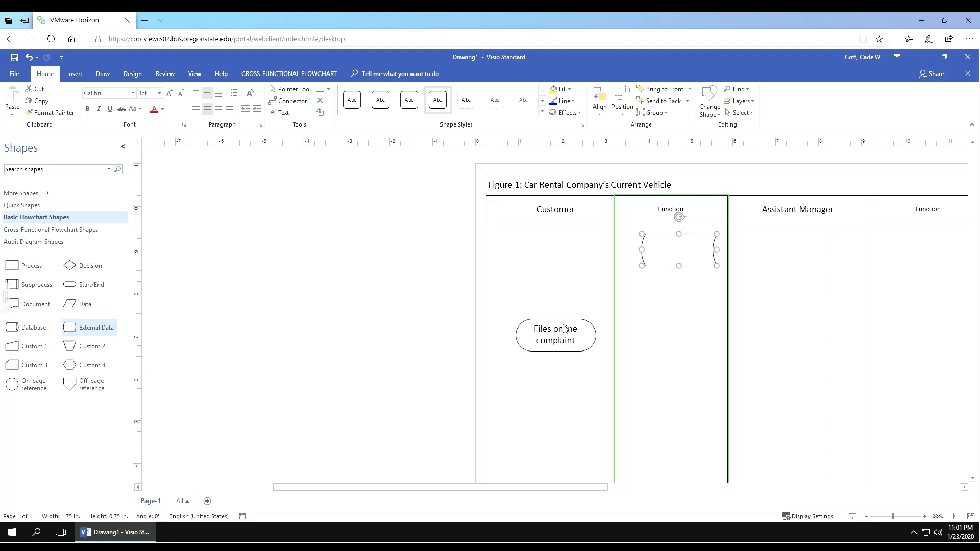
pyautogui.moveTo(564, 328); pyautogui.dragTo(568, 248)
pyautogui.moveTo(675, 251); pyautogui.dragTo(670, 293)
pyautogui.click(754, 283)
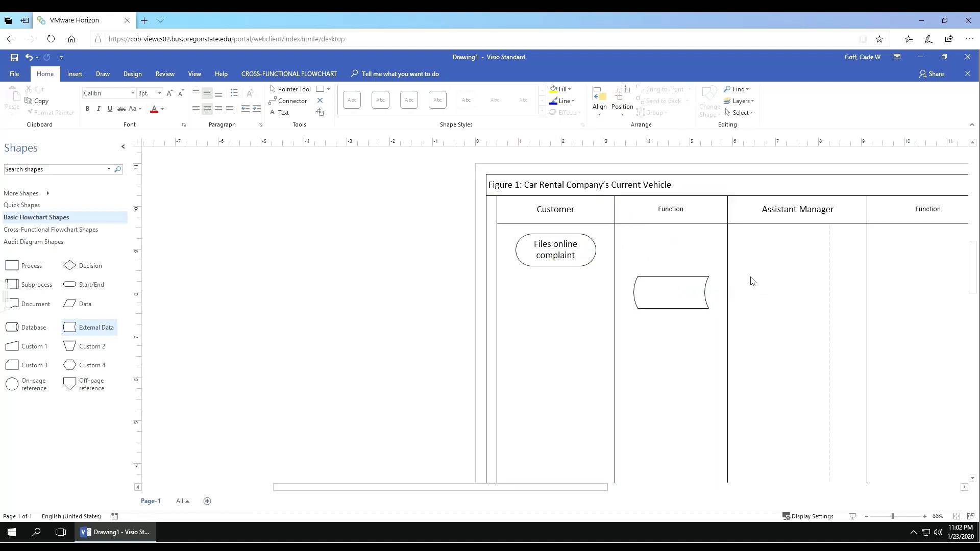
# Step: Label the External Data shape 'Unreviewed complaint' in 16 pt and move it up near the lane top
pyautogui.doubleClick(672, 297)
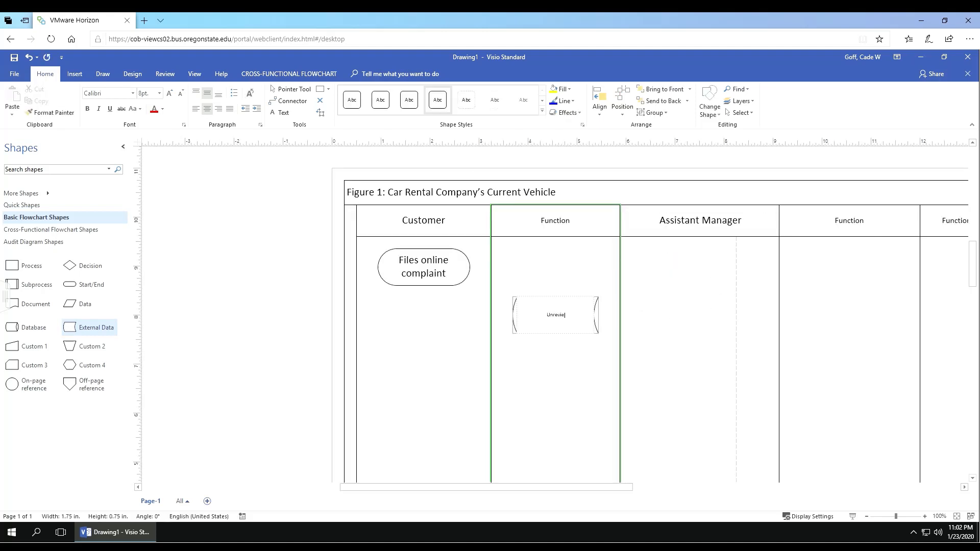
pyautogui.write('Unreviewed complaint')
pyautogui.hotkey('ctrl', 'a')
pyautogui.rightClick(569, 317)
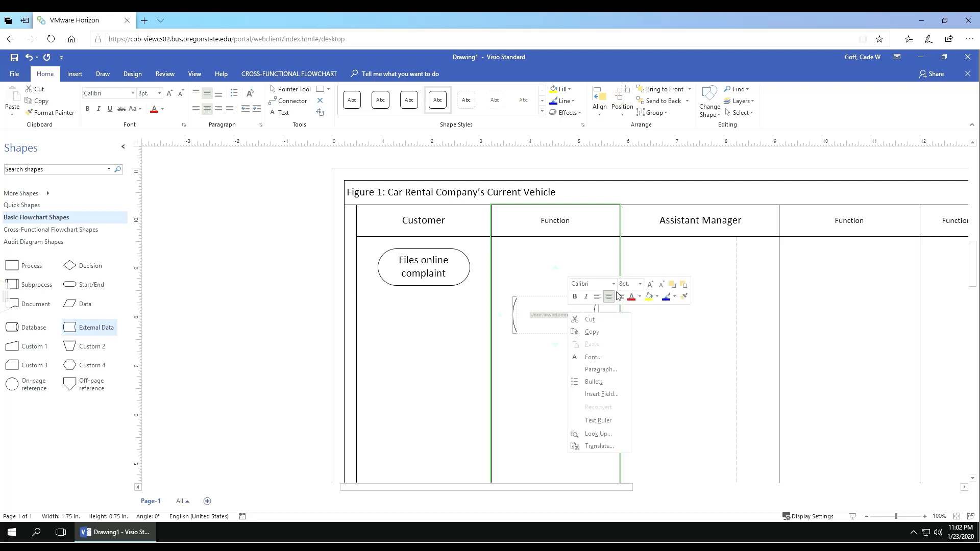
pyautogui.click(625, 285)
pyautogui.write('16')
pyautogui.press('Return')
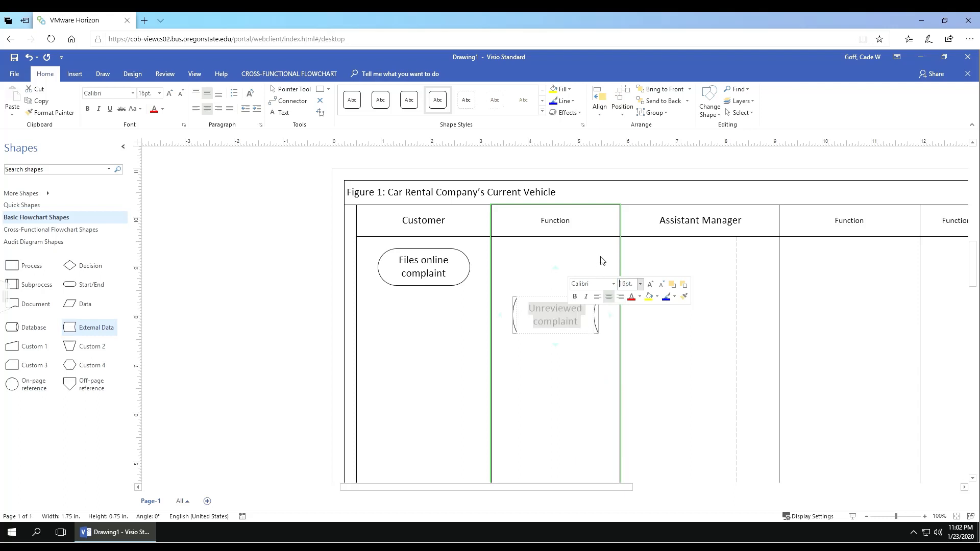
pyautogui.click(601, 261)
pyautogui.moveTo(673, 294); pyautogui.dragTo(671, 275)
pyautogui.click(625, 467)
pyautogui.moveTo(573, 491); pyautogui.dragTo(626, 491)
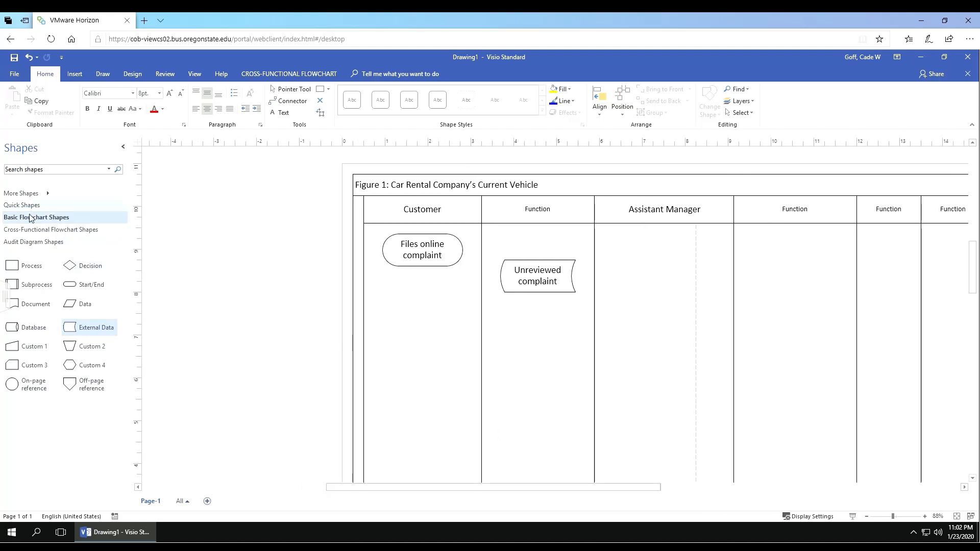
# Step: Place a Process box in the Assistant Manager lane, widen it to 1.5 in, and raise it
pyautogui.click(23, 265)
pyautogui.moveTo(323, 239); pyautogui.dragTo(659, 292)
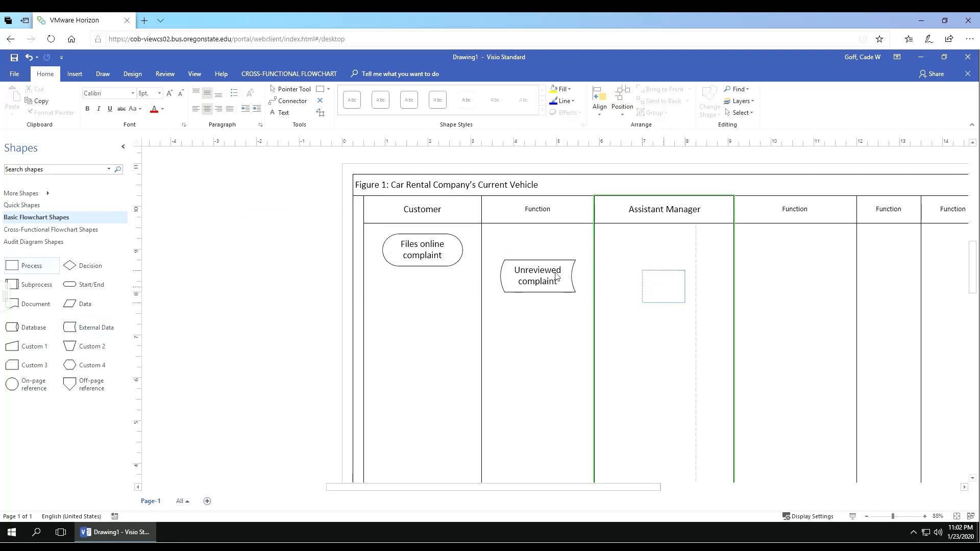
pyautogui.moveTo(539, 274); pyautogui.dragTo(542, 269)
pyautogui.click(642, 264)
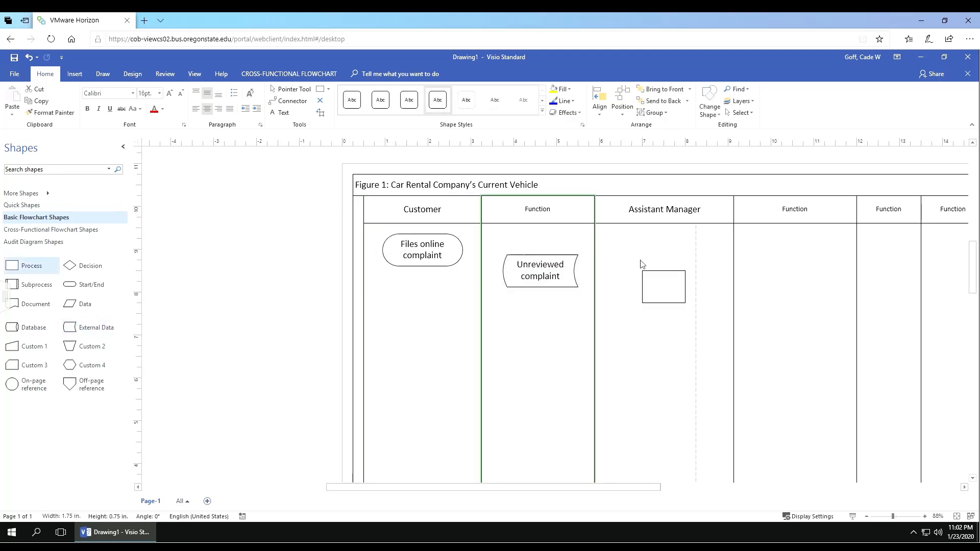
pyautogui.click(686, 292)
pyautogui.moveTo(700, 291); pyautogui.dragTo(716, 291)
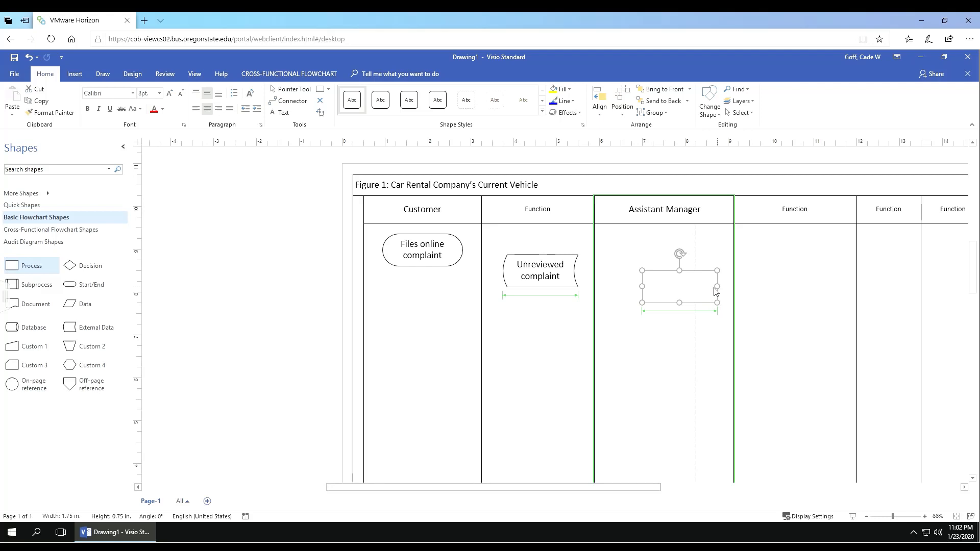
pyautogui.moveTo(680, 271); pyautogui.dragTo(662, 286)
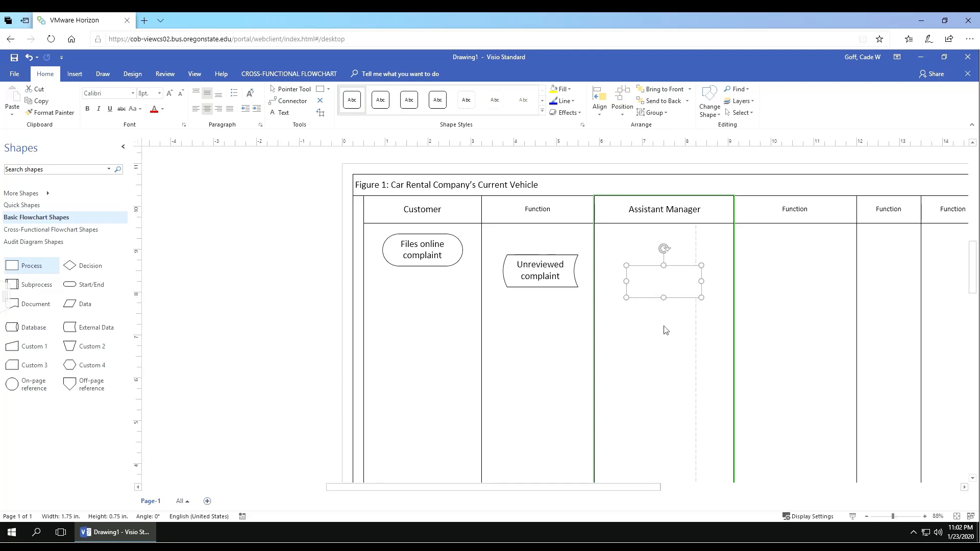
pyautogui.click(666, 329)
# Step: Label the process box 'Prints customer complaints' in 12 pt
pyautogui.doubleClick(665, 284)
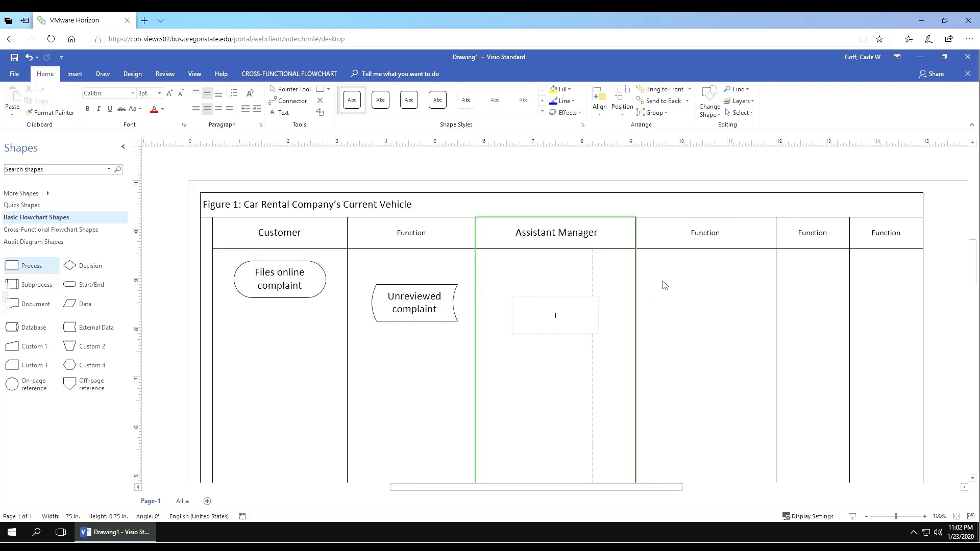
pyautogui.write('Prints customer complaints')
pyautogui.hotkey('ctrl', 'a')
pyautogui.rightClick(588, 316)
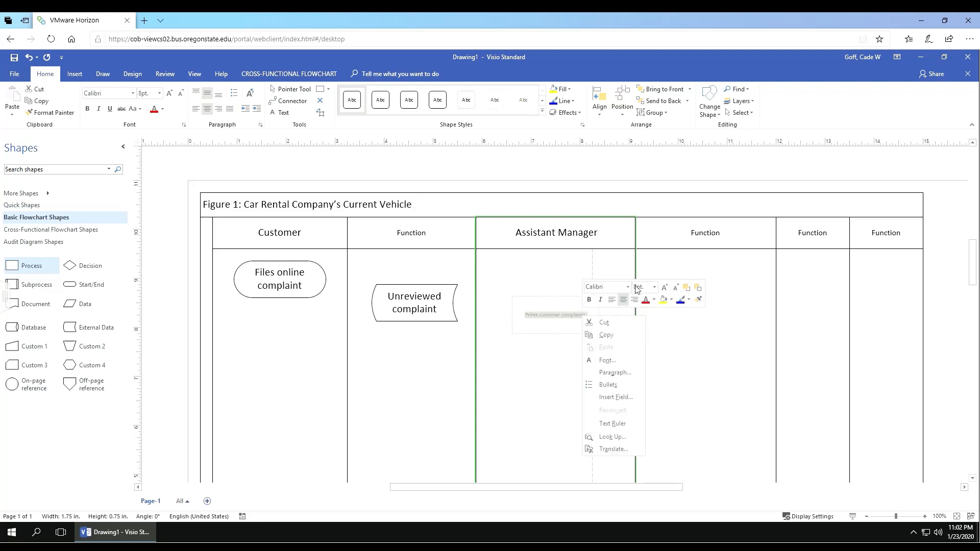
pyautogui.click(637, 288)
pyautogui.write('12')
pyautogui.press('Return')
pyautogui.click(493, 403)
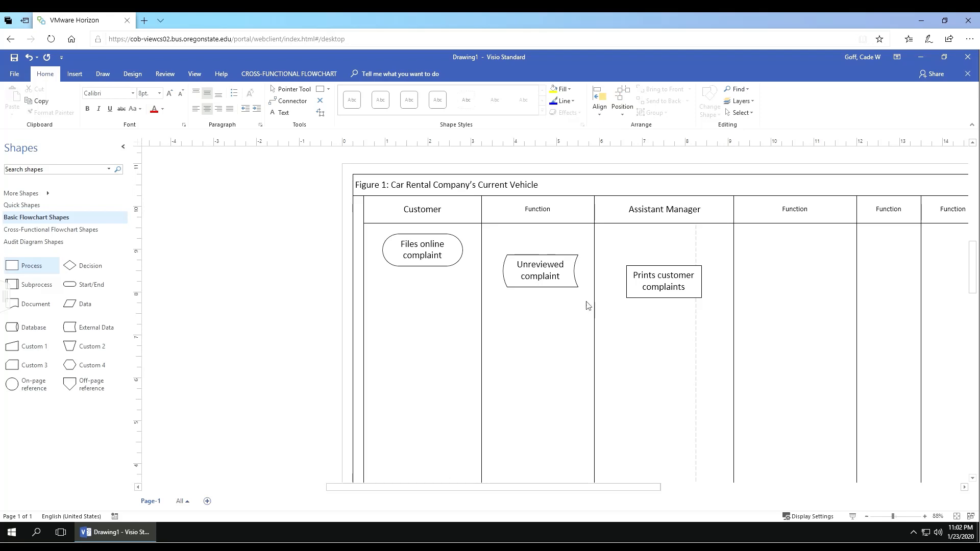
# Step: Add an Audit Multi document shape to Assistant Manager, widen it to 1.875 in, and widen the lane
pyautogui.click(29, 243)
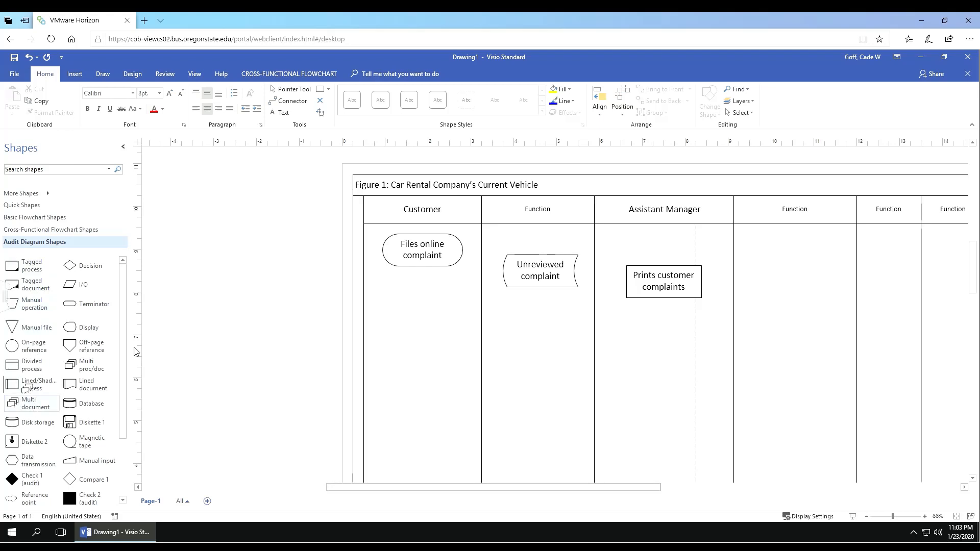
pyautogui.moveTo(28, 404); pyautogui.dragTo(638, 378)
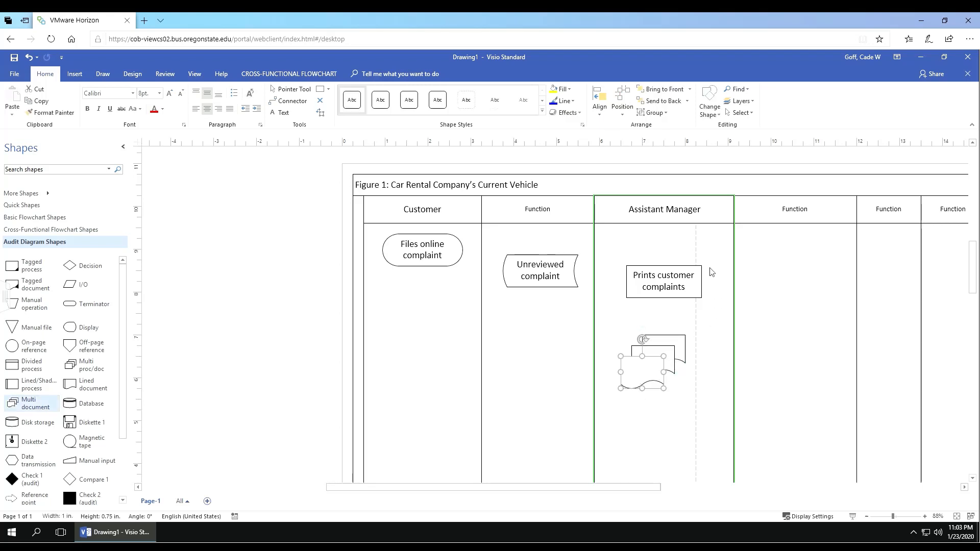
pyautogui.click(756, 290)
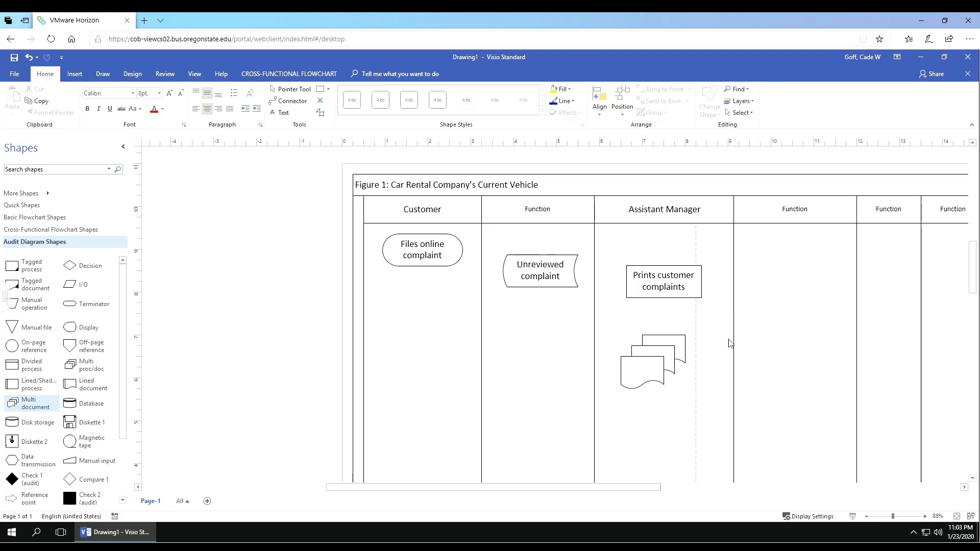
pyautogui.moveTo(655, 359); pyautogui.dragTo(635, 381)
pyautogui.moveTo(735, 369); pyautogui.dragTo(701, 380)
pyautogui.click(664, 378)
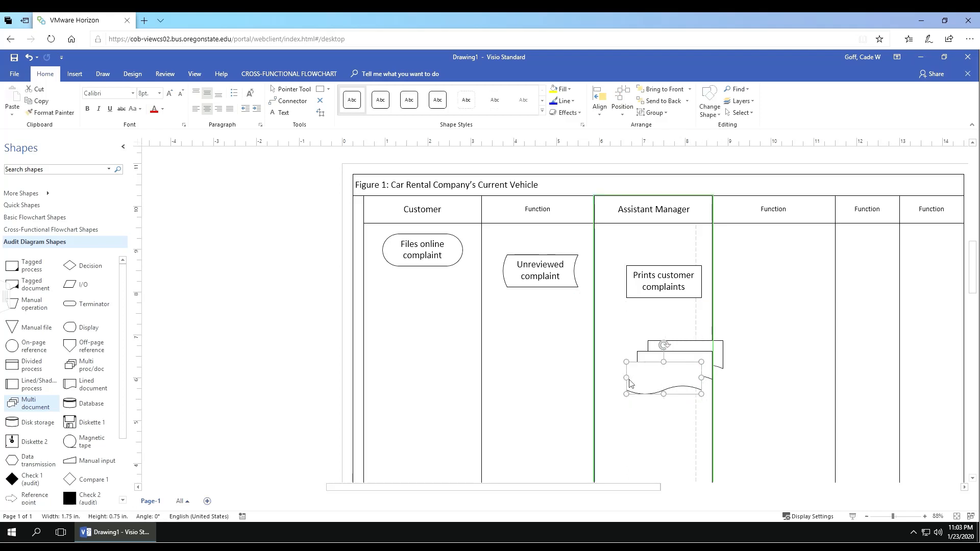
pyautogui.moveTo(624, 378); pyautogui.dragTo(643, 380)
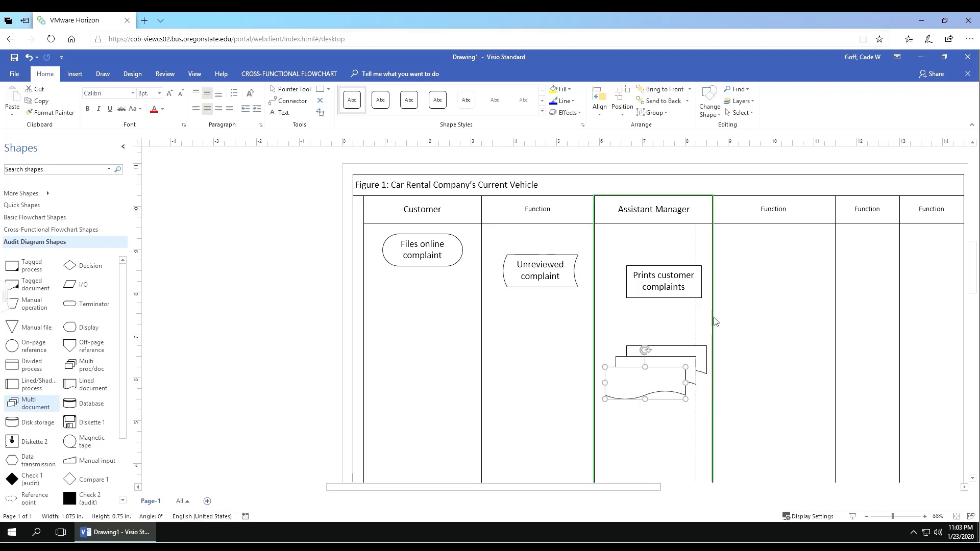
pyautogui.click(716, 325)
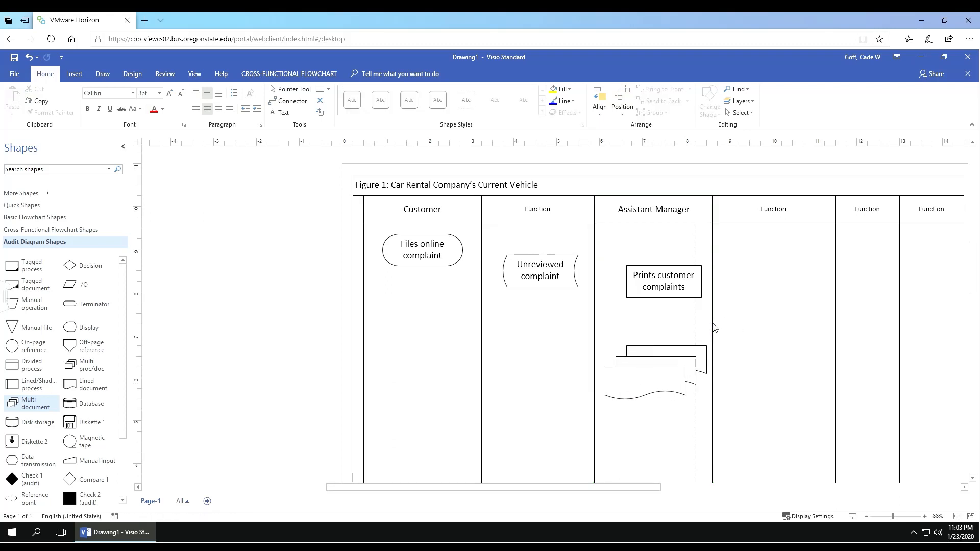
pyautogui.moveTo(713, 327); pyautogui.dragTo(756, 321)
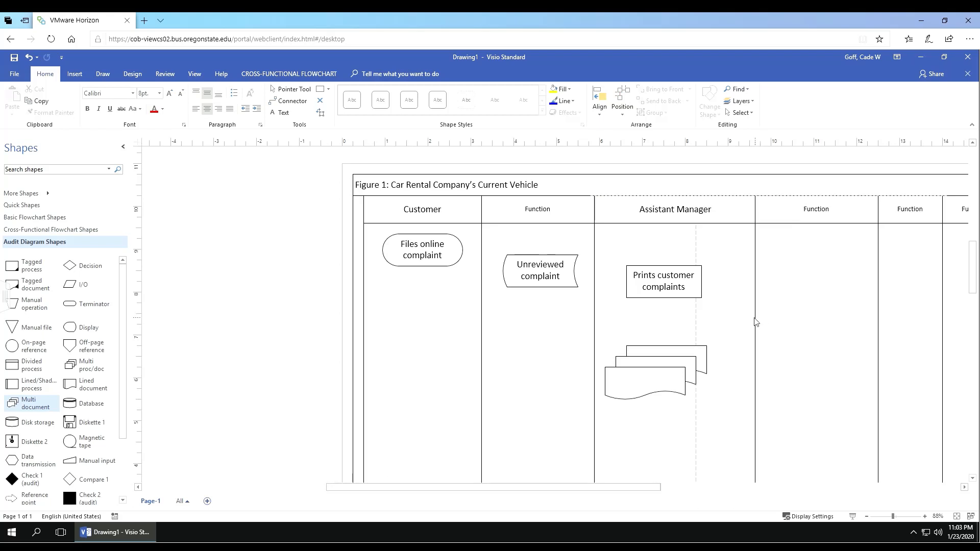
# Step: Resize the Prints customer complaints box to 1.75 × 0.75 in so its label wraps onto two lines
pyautogui.click(670, 287)
pyautogui.moveTo(670, 287)
pyautogui.mouseDown()
pyautogui.moveTo(692, 287)
pyautogui.moveTo(678, 286)
pyautogui.mouseUp()
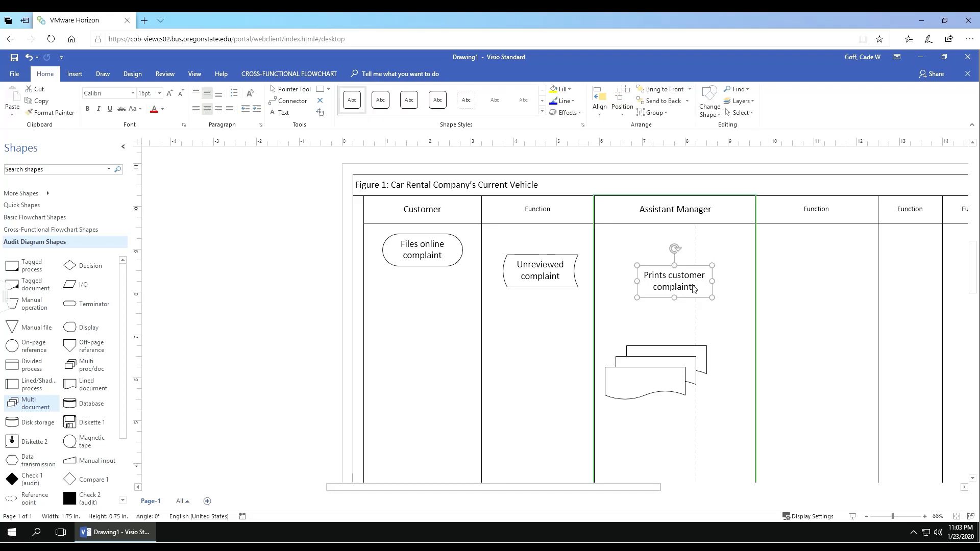
pyautogui.moveTo(712, 284); pyautogui.dragTo(674, 285)
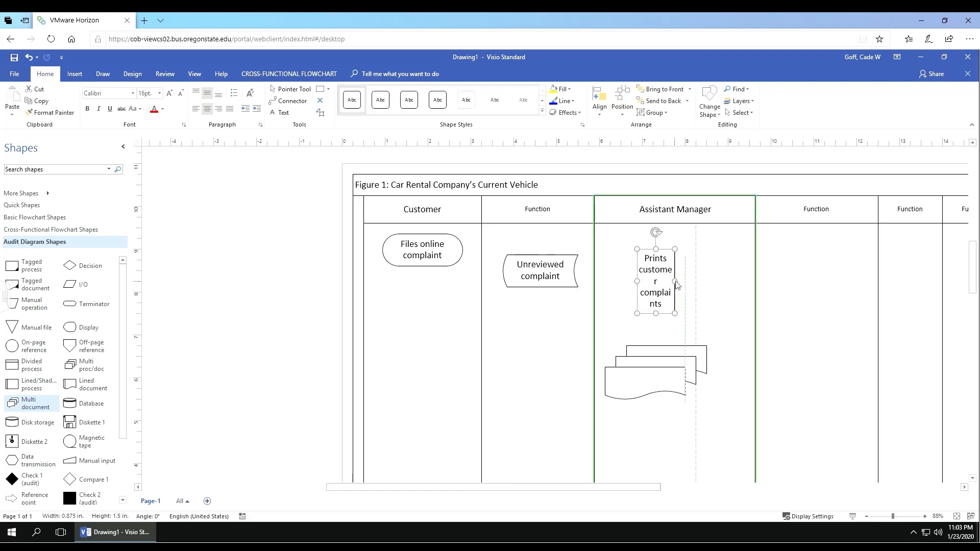
pyautogui.click(701, 311)
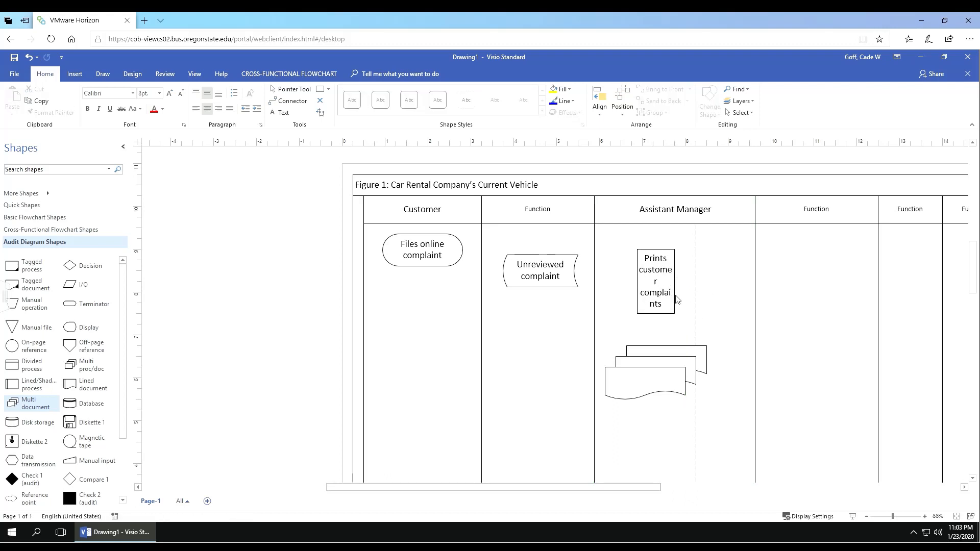
pyautogui.click(661, 284)
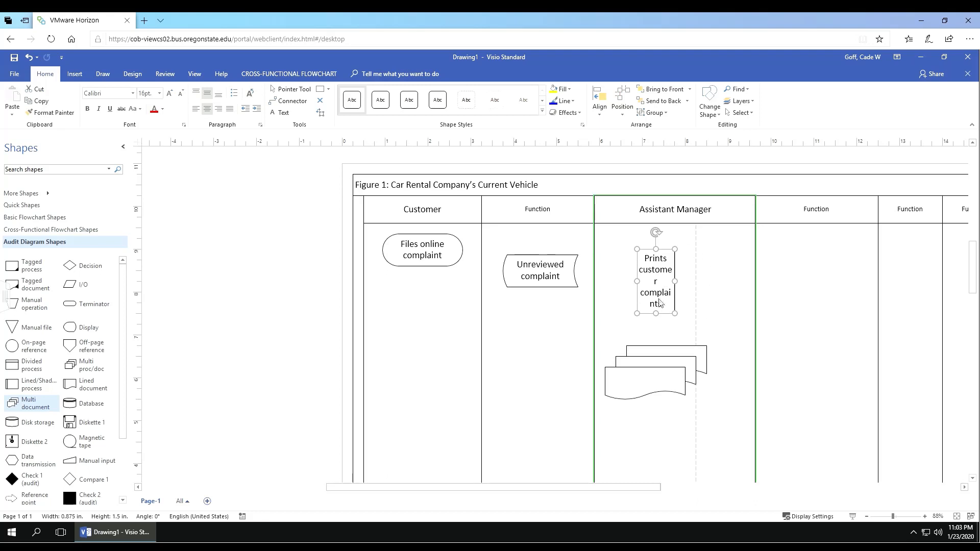
pyautogui.moveTo(676, 281); pyautogui.dragTo(714, 285)
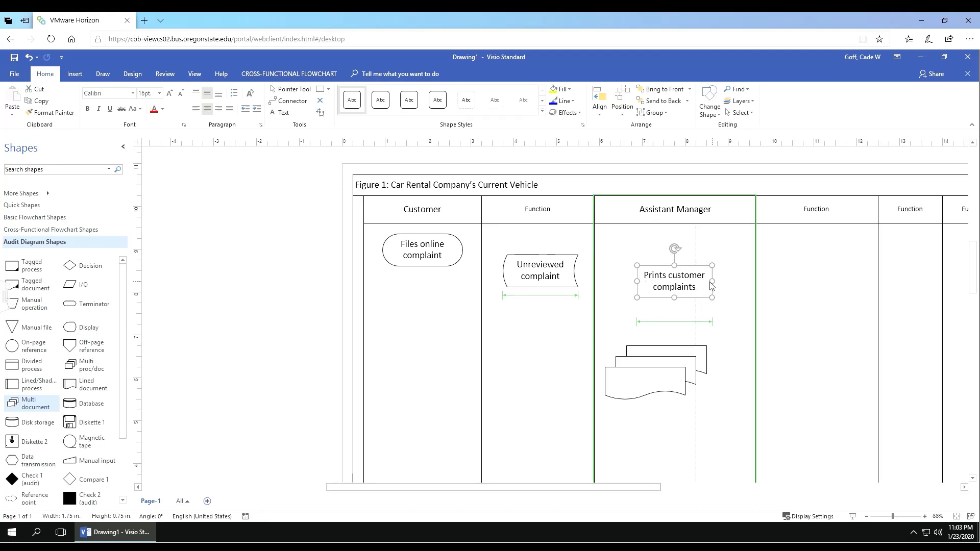
pyautogui.click(818, 313)
# Step: Centre the multi-document shape and label it 'Unreviewed complaints' in 16 pt
pyautogui.moveTo(667, 379); pyautogui.dragTo(664, 382)
pyautogui.doubleClick(663, 382)
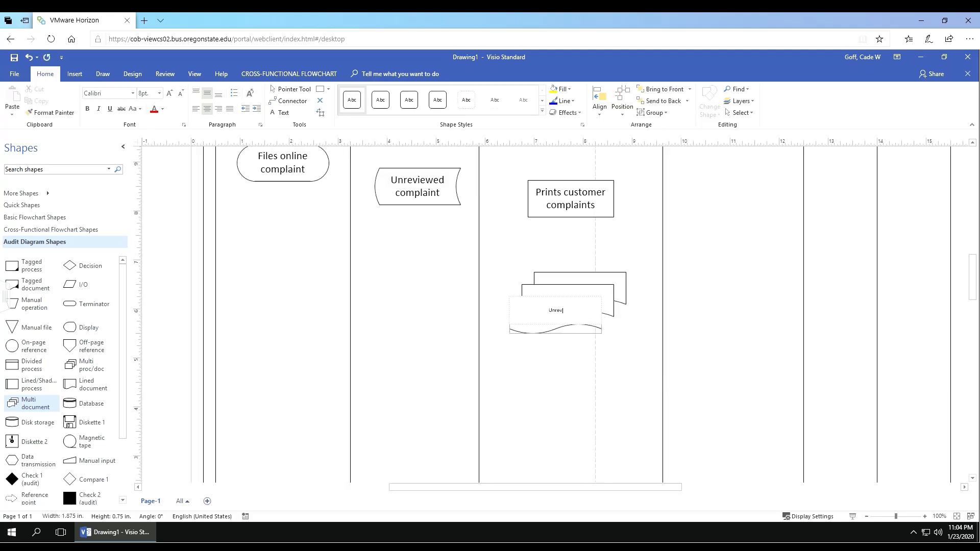
pyautogui.write('Unreviewed complants')
pyautogui.press('BackSpace')
pyautogui.press('BackSpace')
pyautogui.press('BackSpace')
pyautogui.write('ints')
pyautogui.hotkey('ctrl', 'a')
pyautogui.rightClick(559, 309)
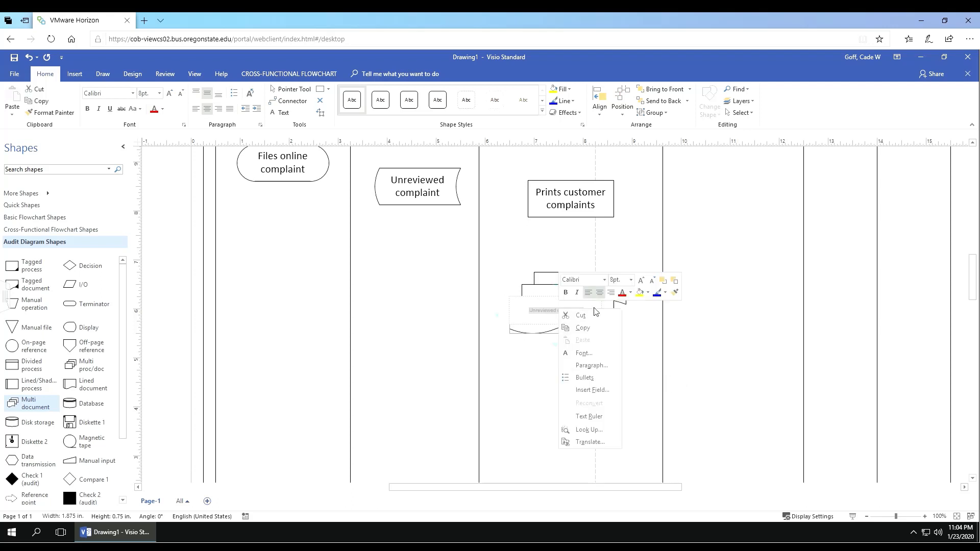
pyautogui.click(614, 281)
pyautogui.write('16')
pyautogui.press('Return')
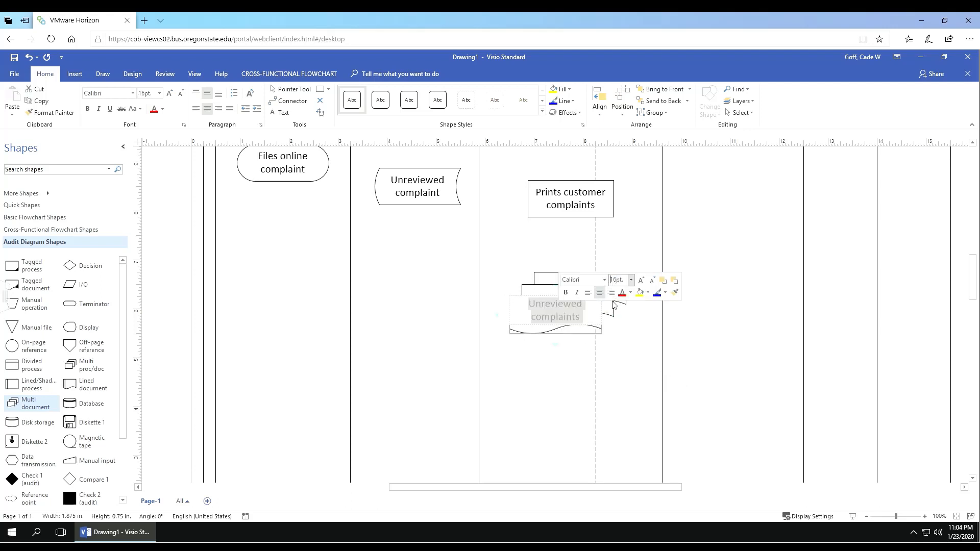
pyautogui.click(618, 354)
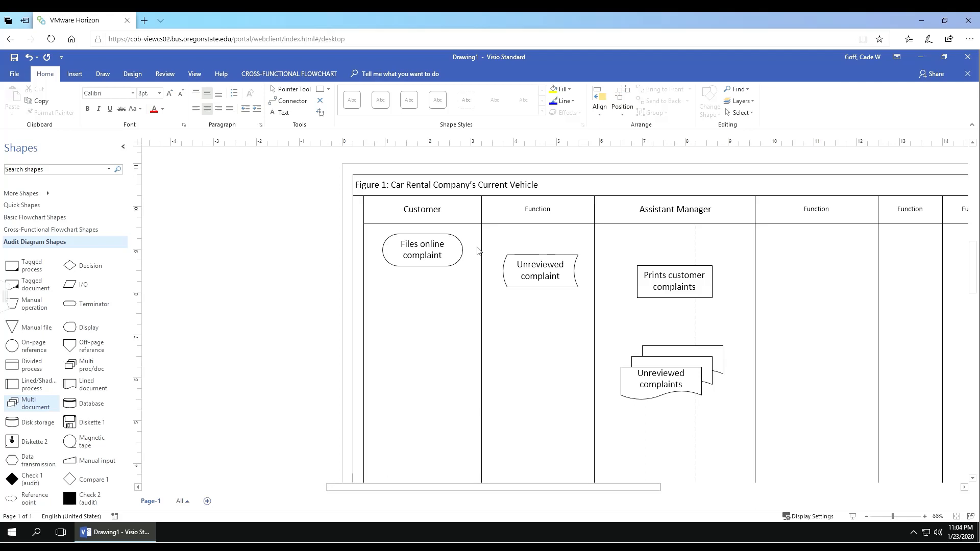
pyautogui.click(679, 274)
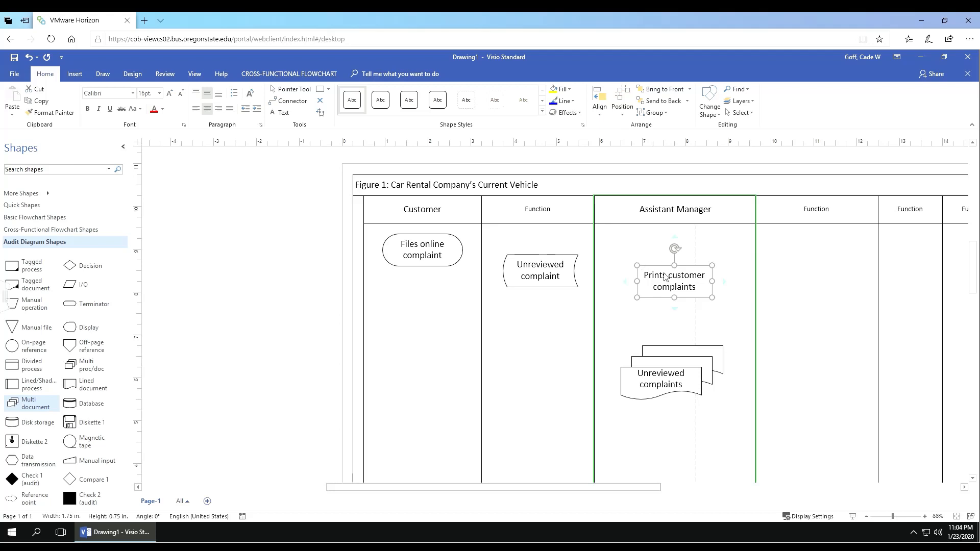
# Step: Copy the process box below Unreviewed complaints and relabel it 'Review complaints using manual'
pyautogui.rightClick(714, 273)
pyautogui.click(629, 249)
pyautogui.click(665, 435)
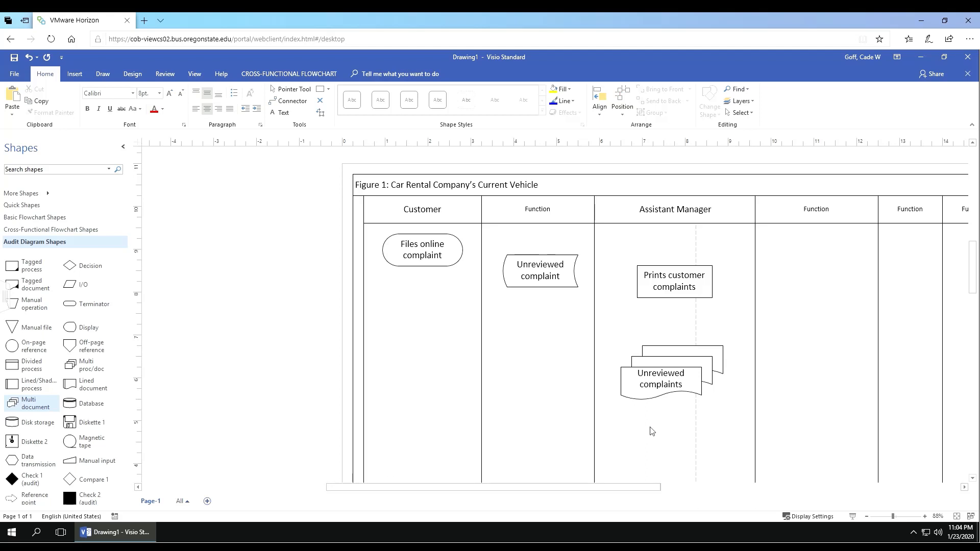
pyautogui.hotkey('ctrl', 'v')
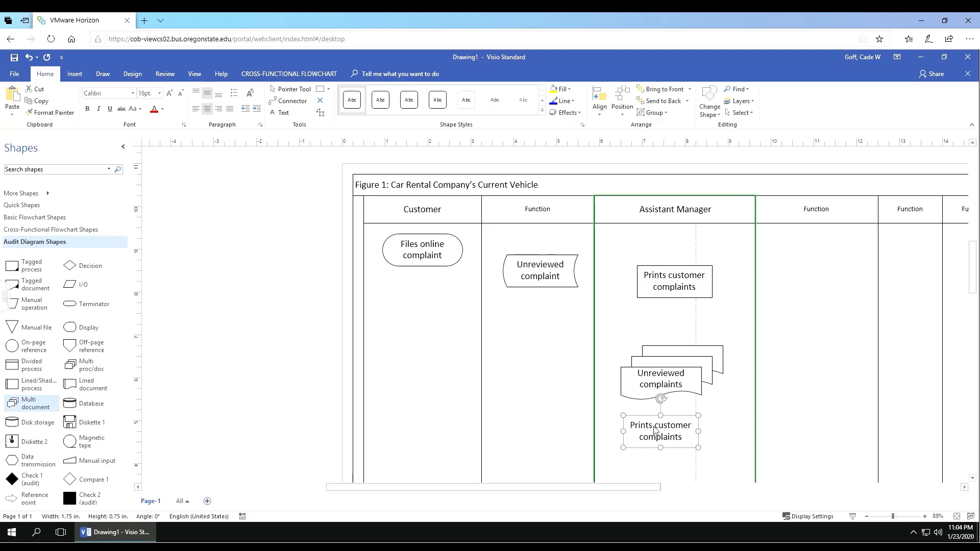
pyautogui.moveTo(670, 436); pyautogui.dragTo(672, 447)
pyautogui.doubleClick(672, 447)
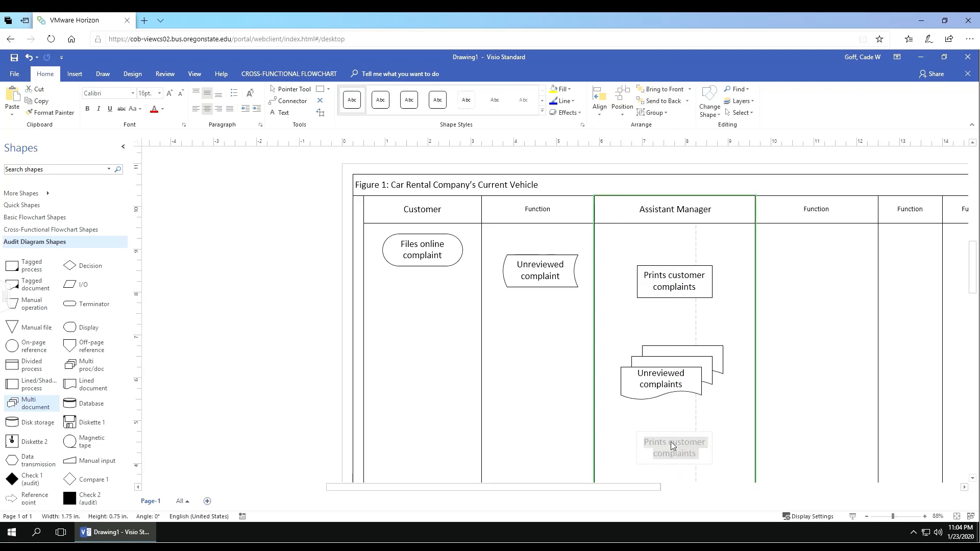
pyautogui.write('Rev')
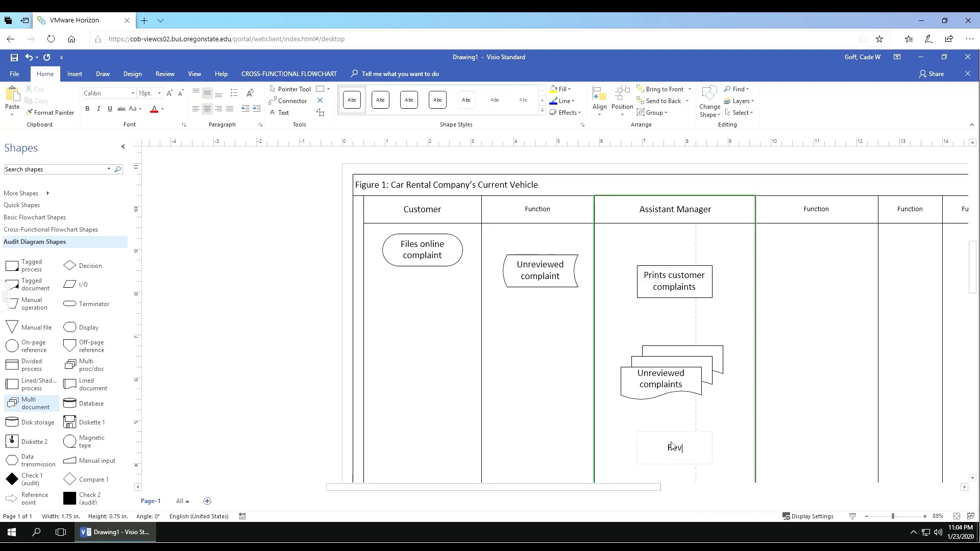
pyautogui.write('iew complaints using manual')
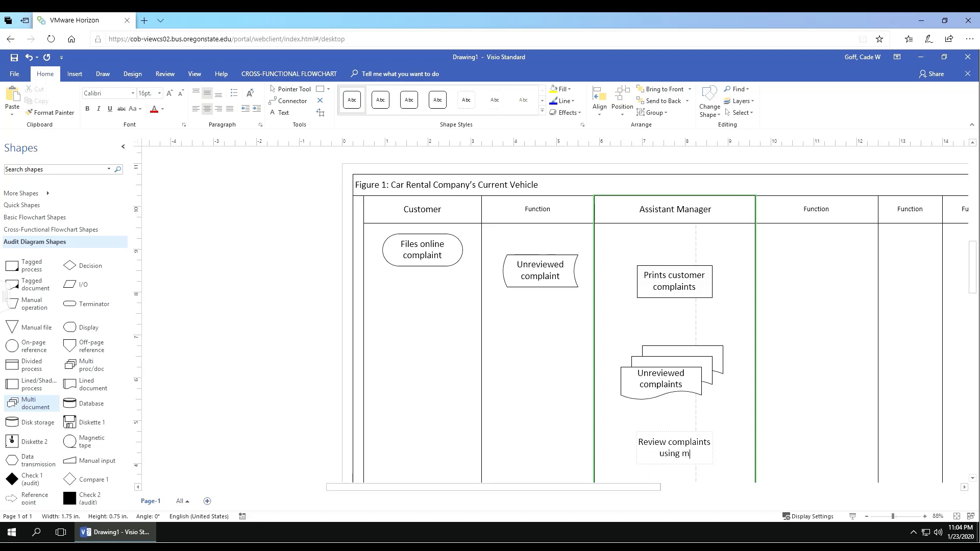
pyautogui.click(806, 414)
pyautogui.scroll(-3, 664, 214)
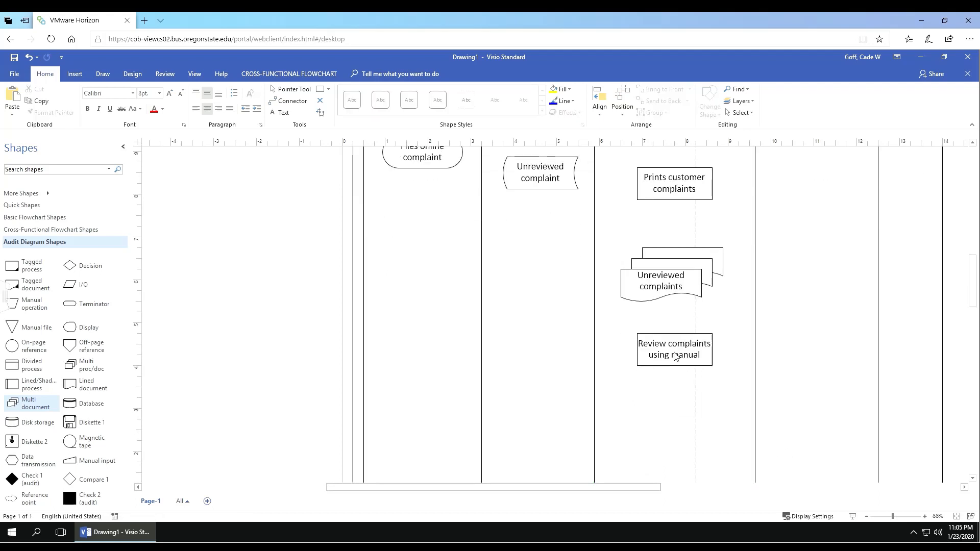
pyautogui.moveTo(675, 356); pyautogui.dragTo(671, 346)
pyautogui.click(776, 332)
pyautogui.scroll(2, 638, 286)
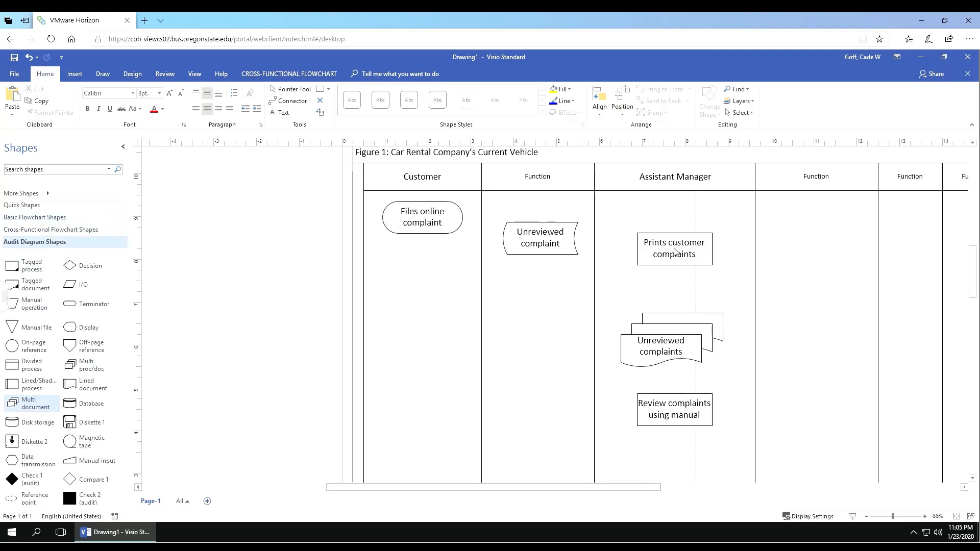
# Step: Widen both process boxes and align Prints customer complaints with the new box
pyautogui.click(707, 253)
pyautogui.moveTo(713, 249); pyautogui.dragTo(721, 251)
pyautogui.click(693, 406)
pyautogui.moveTo(721, 414); pyautogui.dragTo(723, 414)
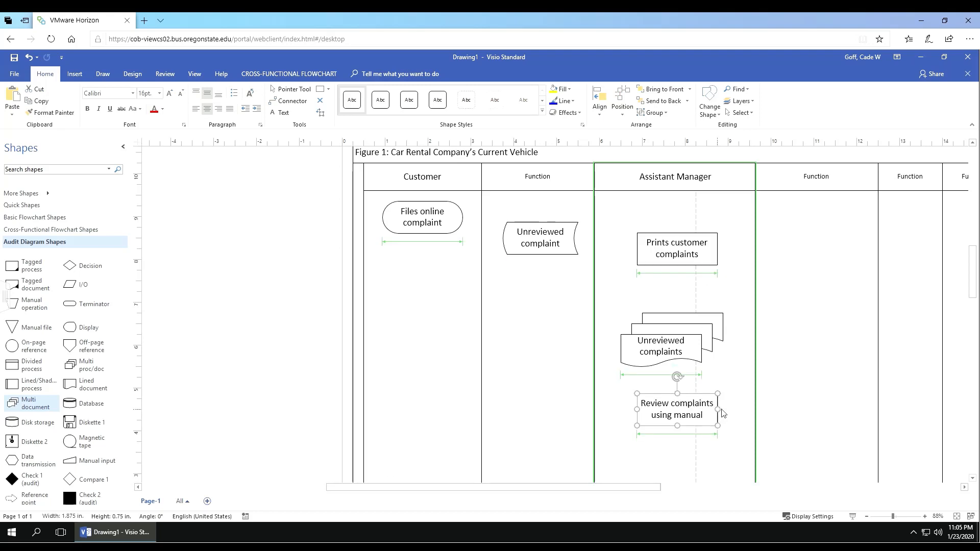
pyautogui.click(724, 415)
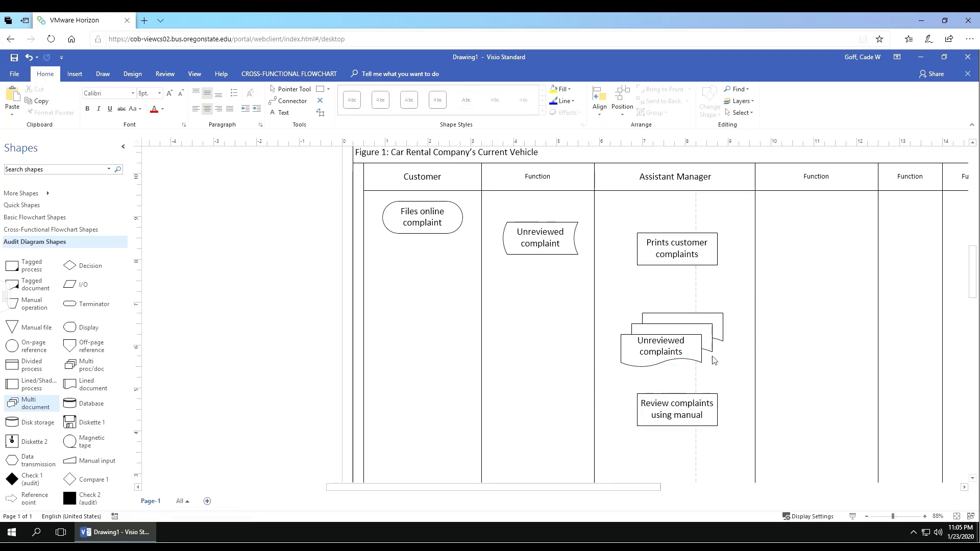
pyautogui.moveTo(682, 249); pyautogui.dragTo(679, 249)
pyautogui.click(825, 340)
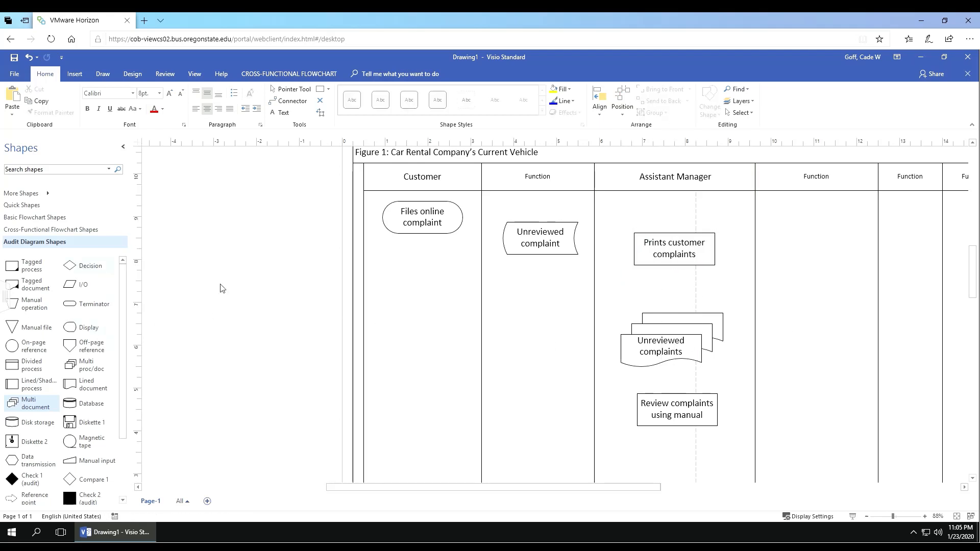
pyautogui.scroll(-1, 651, 347)
pyautogui.scroll(-1, 655, 342)
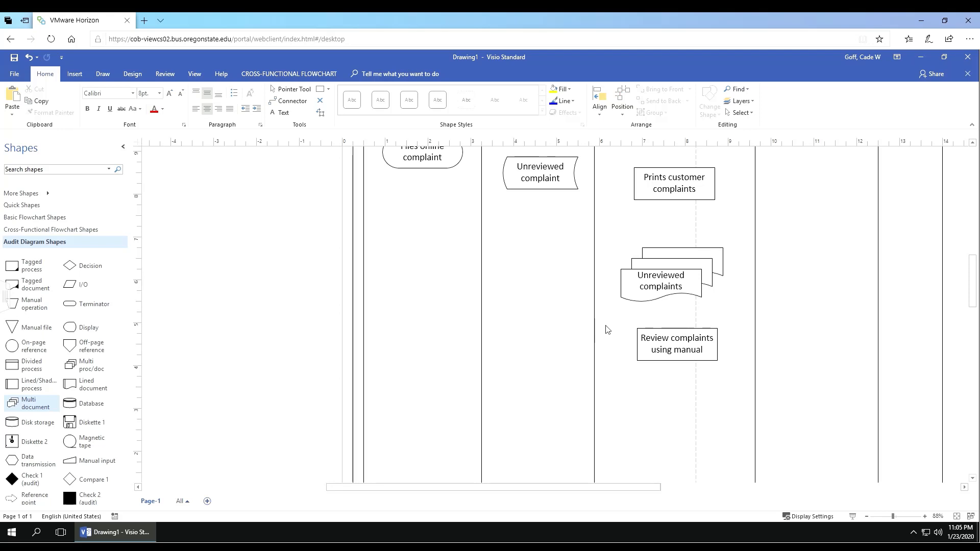
# Step: Line up the review box with the box above and drop a decision diamond below it
pyautogui.moveTo(678, 349); pyautogui.dragTo(675, 350)
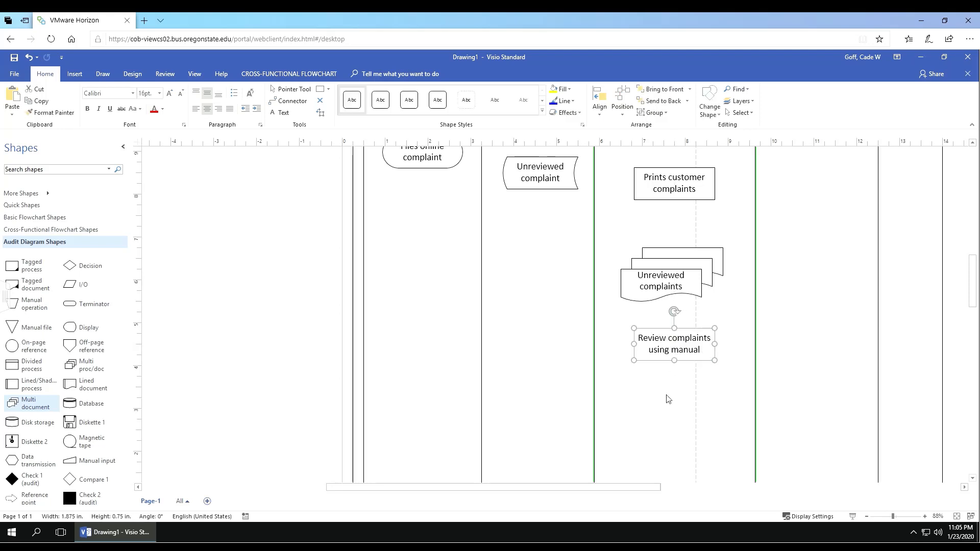
pyautogui.click(670, 396)
pyautogui.moveTo(76, 270); pyautogui.dragTo(680, 421)
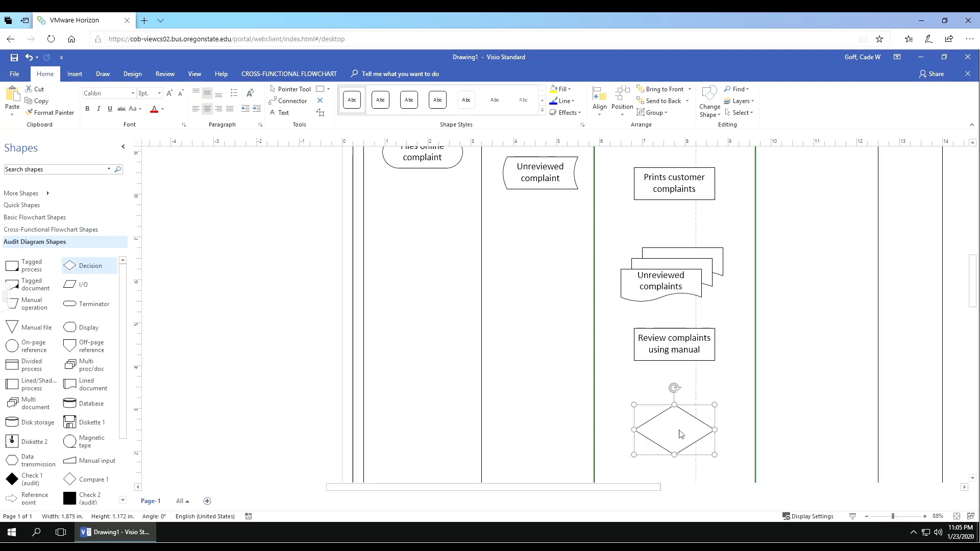
# Step: Label the new diamond 'Proceed?' in 16 pt text
pyautogui.doubleClick(681, 434)
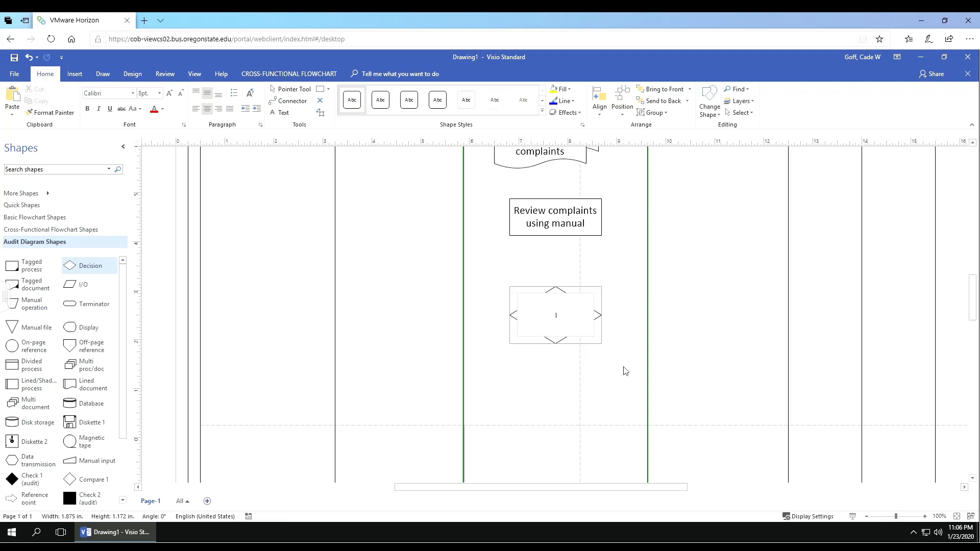
pyautogui.write('Proceed?')
pyautogui.doubleClick(557, 320)
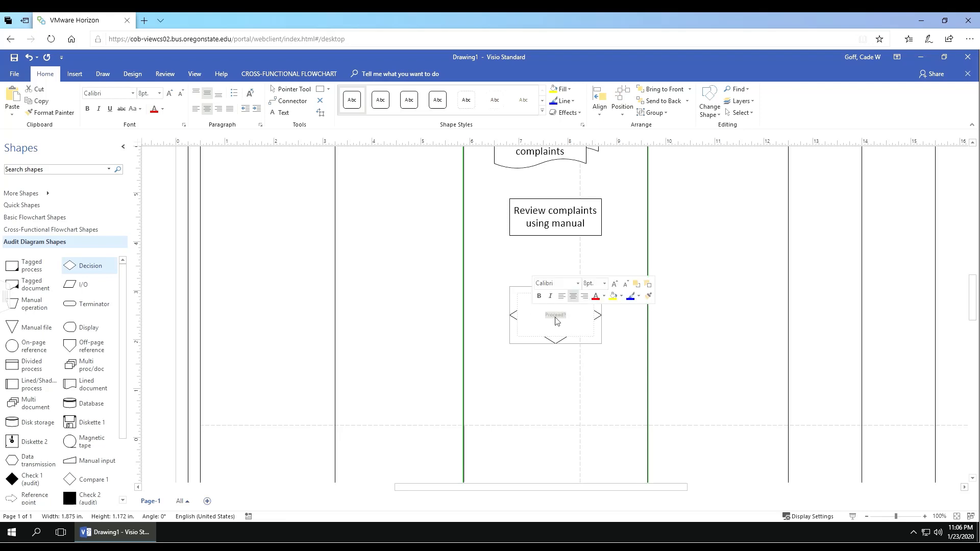
pyautogui.click(589, 285)
pyautogui.write('16')
pyautogui.press('Return')
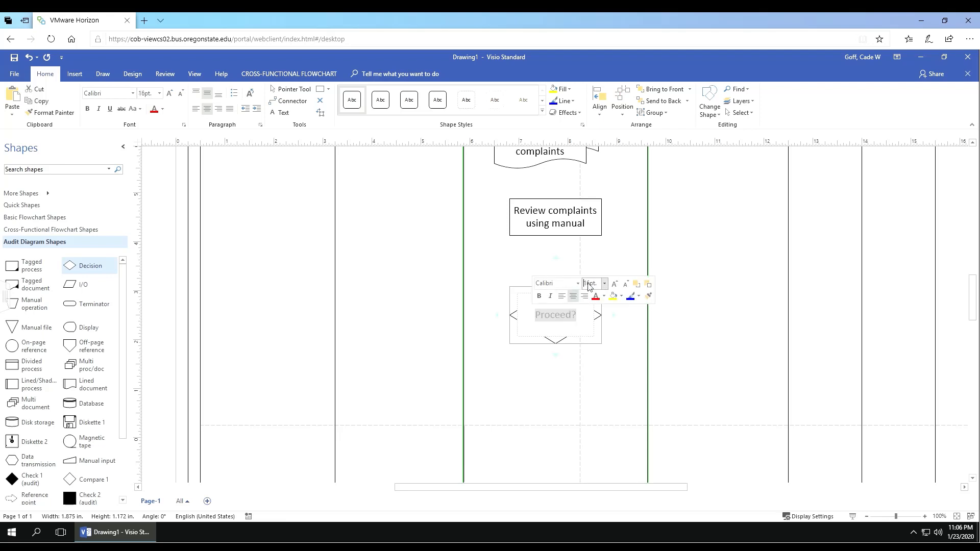
pyautogui.click(587, 380)
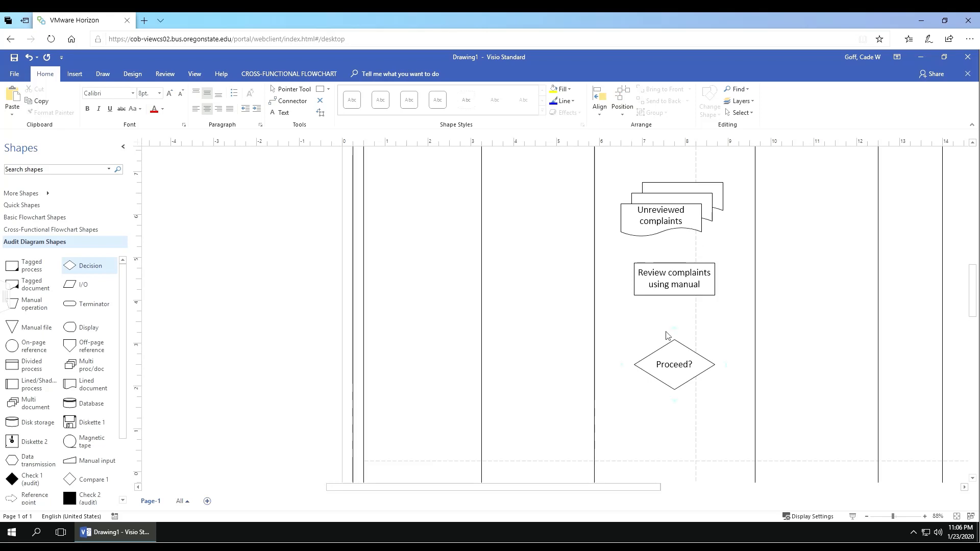
pyautogui.click(35, 208)
# Step: Place a Start/End terminator below-left of Proceed? and label it 'End' in 16 pt
pyautogui.moveTo(81, 296); pyautogui.dragTo(632, 420)
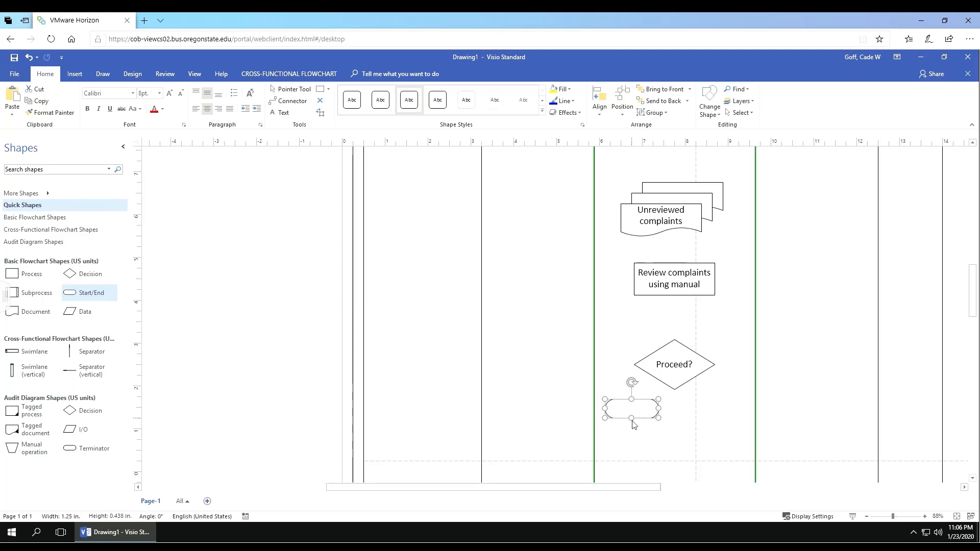
pyautogui.doubleClick(632, 412)
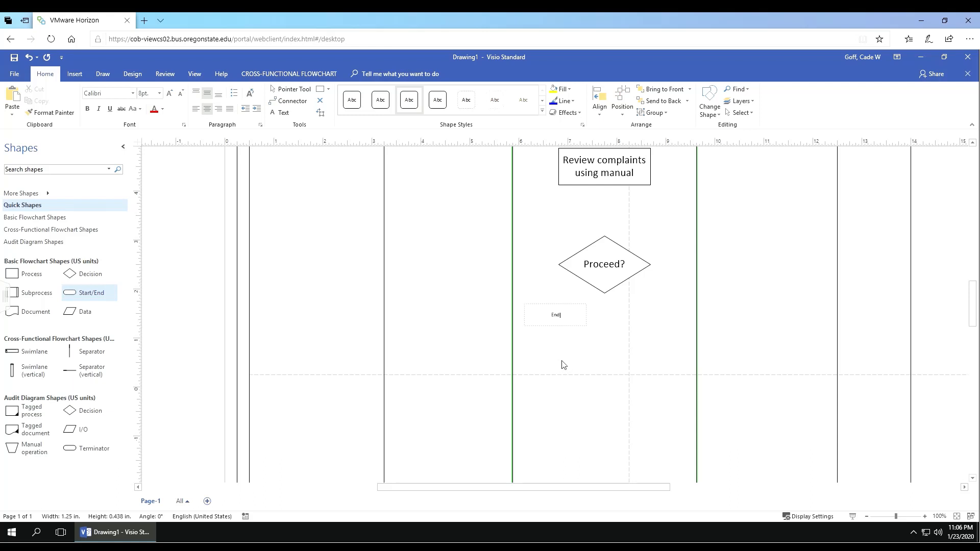
pyautogui.rightClick(558, 316)
pyautogui.click(617, 291)
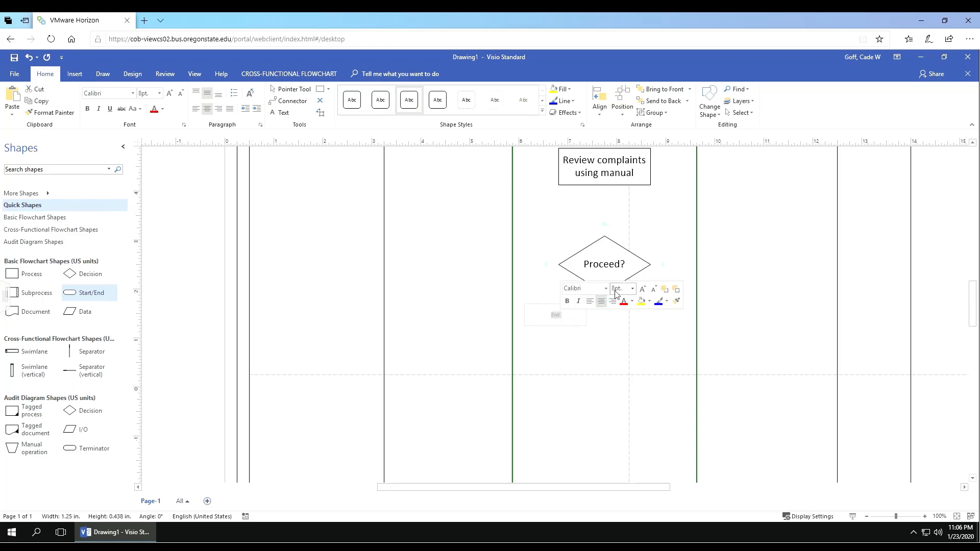
pyautogui.write('16')
pyautogui.press('Return')
pyautogui.click(607, 347)
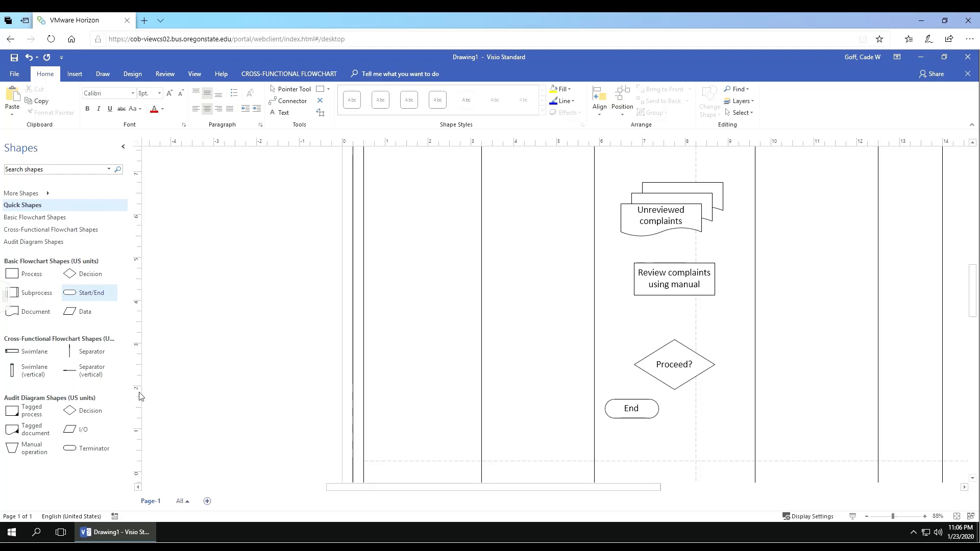
# Step: Copy the Proceed? diamond to the clipboard
pyautogui.click(684, 364)
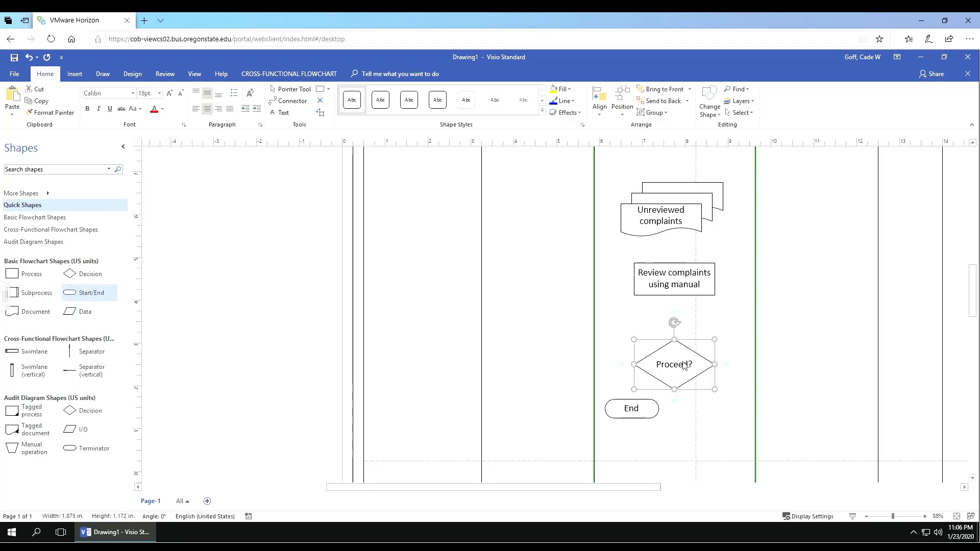
pyautogui.click(719, 426)
pyautogui.scroll(-2, 718, 427)
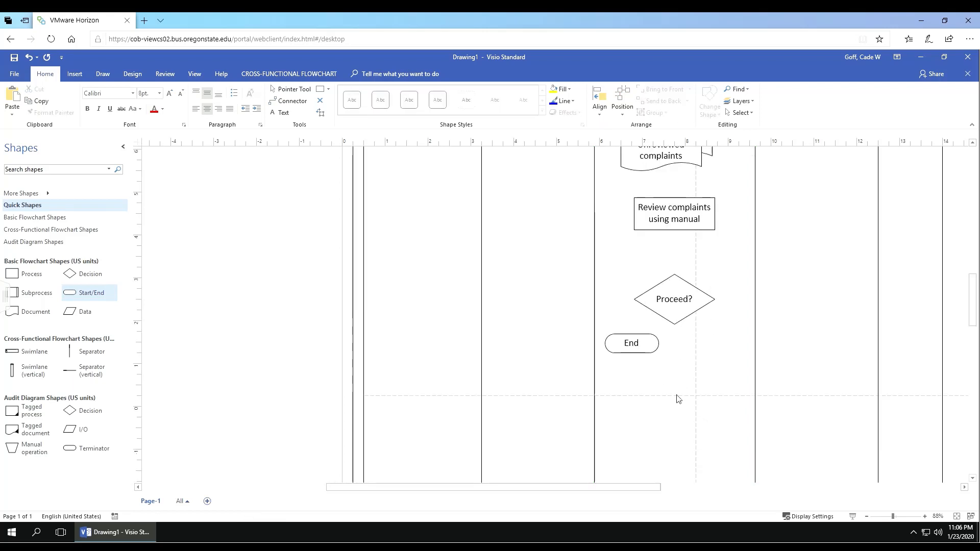
# Step: Paste a copy of the diamond below End and relabel it 'Needs Manager's Review?'
pyautogui.hotkey('ctrl', 'v')
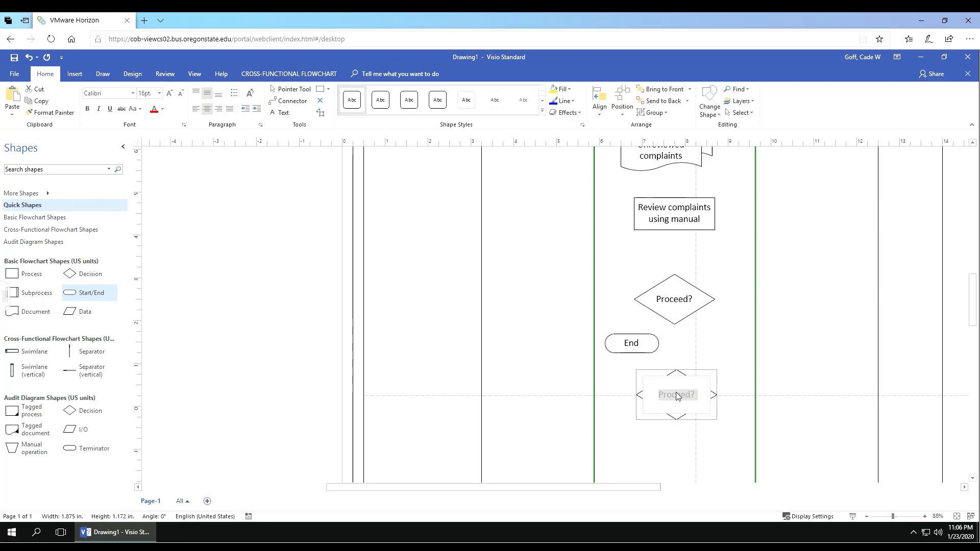
pyautogui.write("Needs Manager's Review?")
pyautogui.click(719, 442)
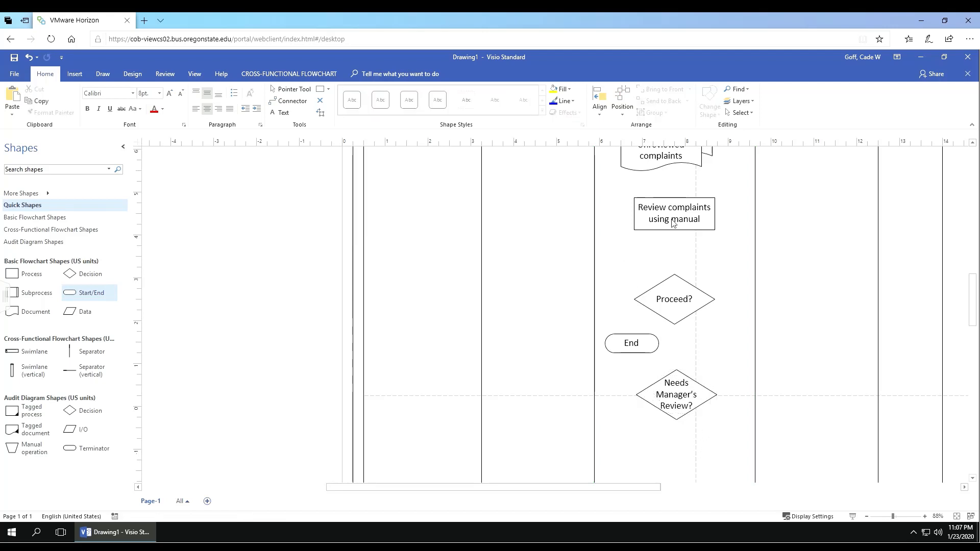
# Step: Narrow the Needs Manager's Review? diamond so its label wraps to three lines, then scroll back up
pyautogui.click(658, 388)
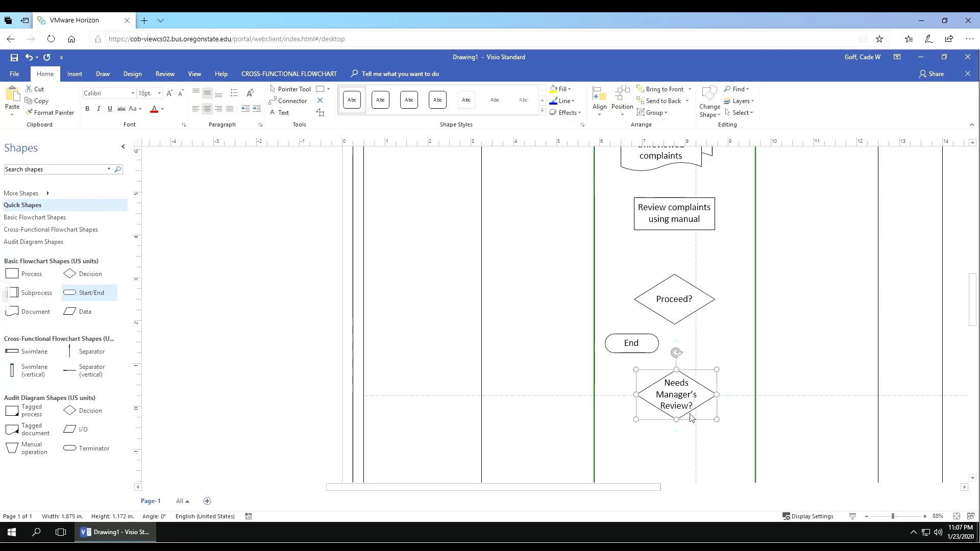
pyautogui.moveTo(677, 420); pyautogui.dragTo(677, 428)
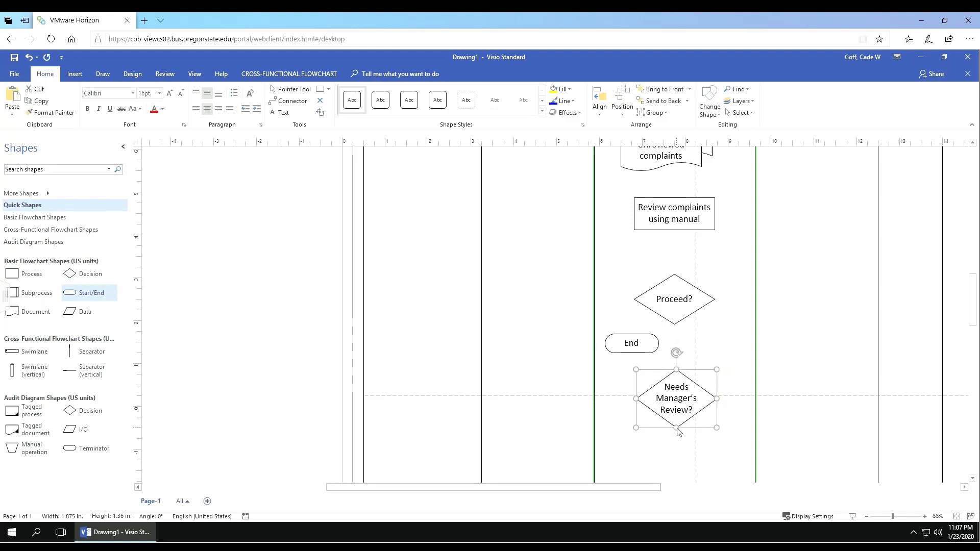
pyautogui.moveTo(719, 400); pyautogui.dragTo(725, 401)
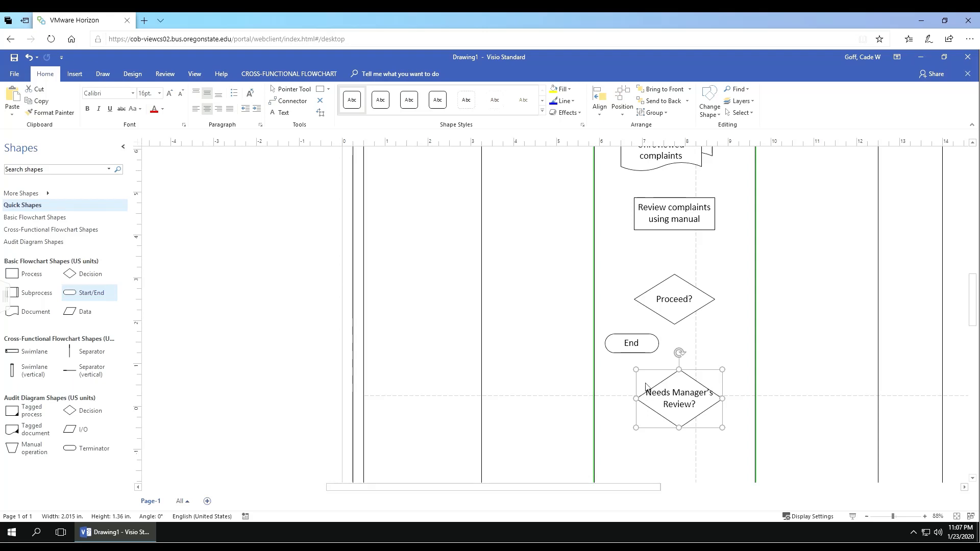
pyautogui.moveTo(721, 403); pyautogui.dragTo(717, 404)
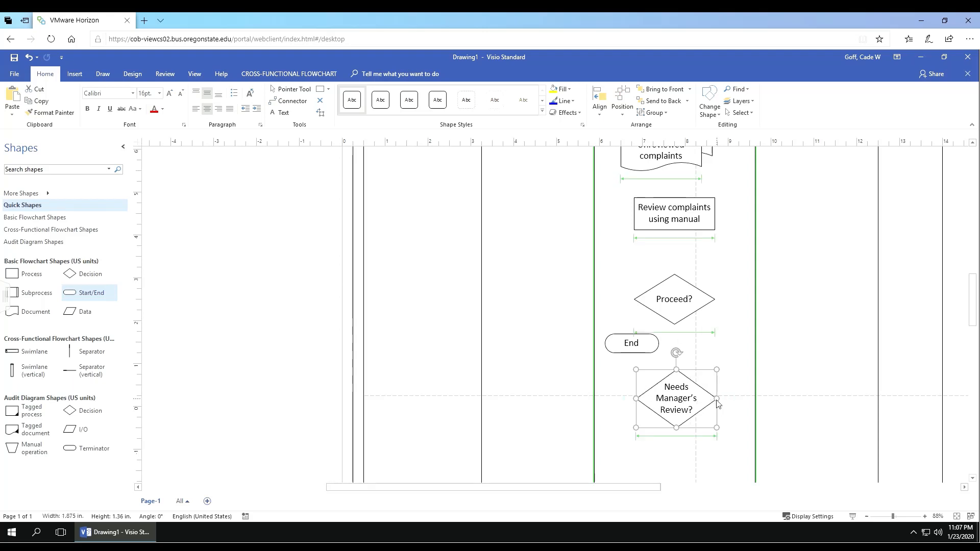
pyautogui.click(728, 378)
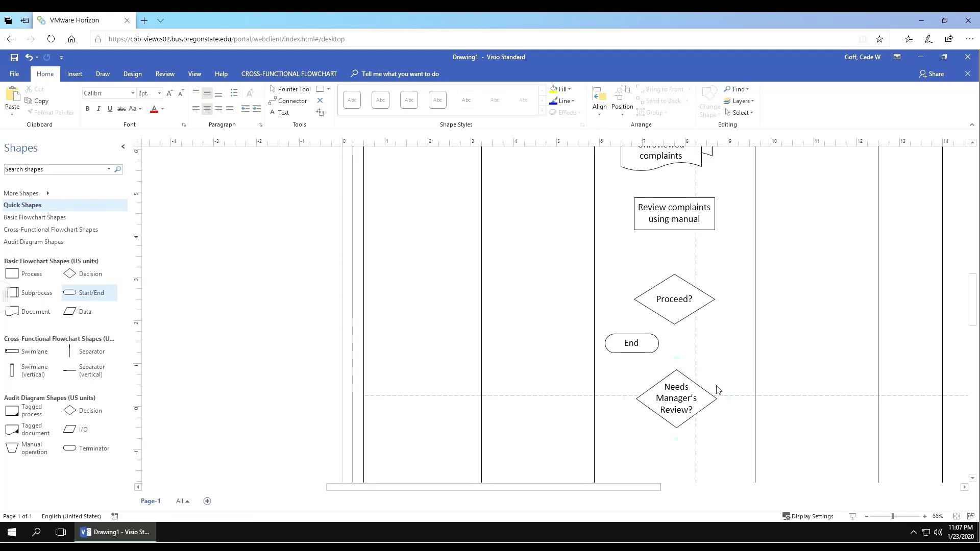
pyautogui.scroll(4, 700, 385)
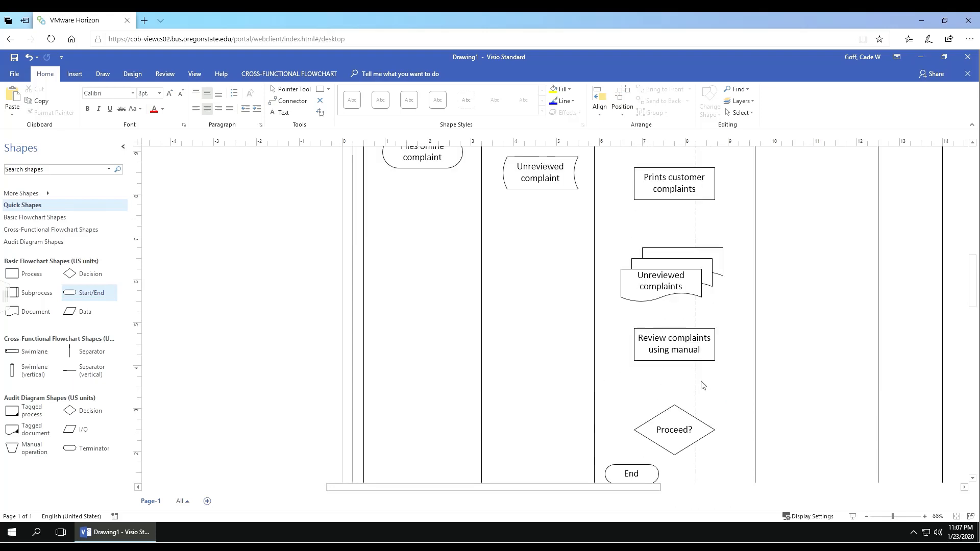
pyautogui.scroll(3, 705, 339)
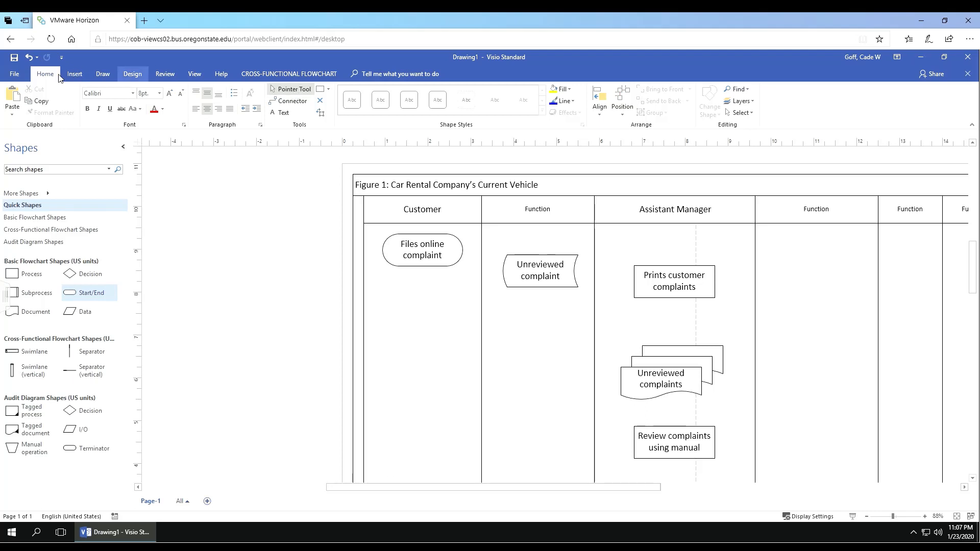
# Step: Toggle between Pointer Tool and Connector in the Tools group, ending with Connector active
pyautogui.click(292, 92)
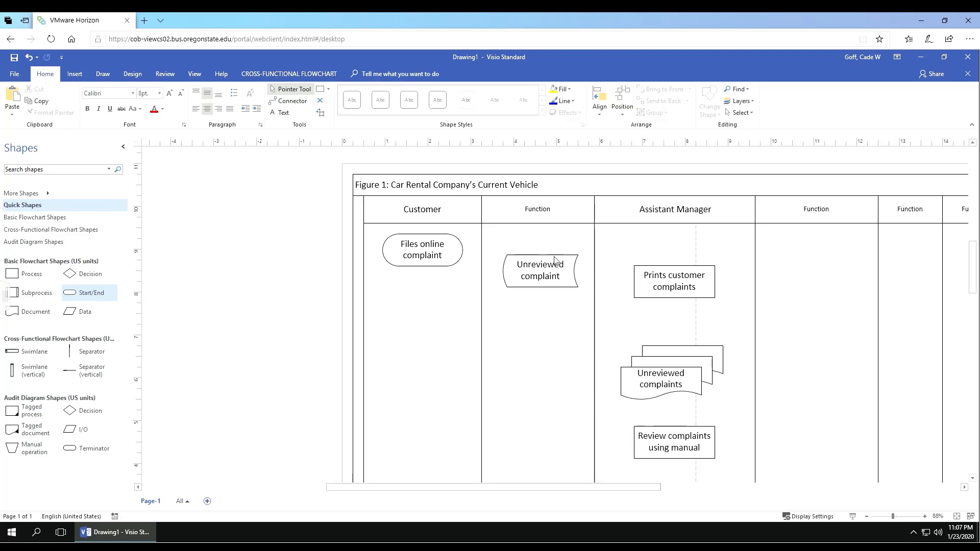
pyautogui.click(292, 102)
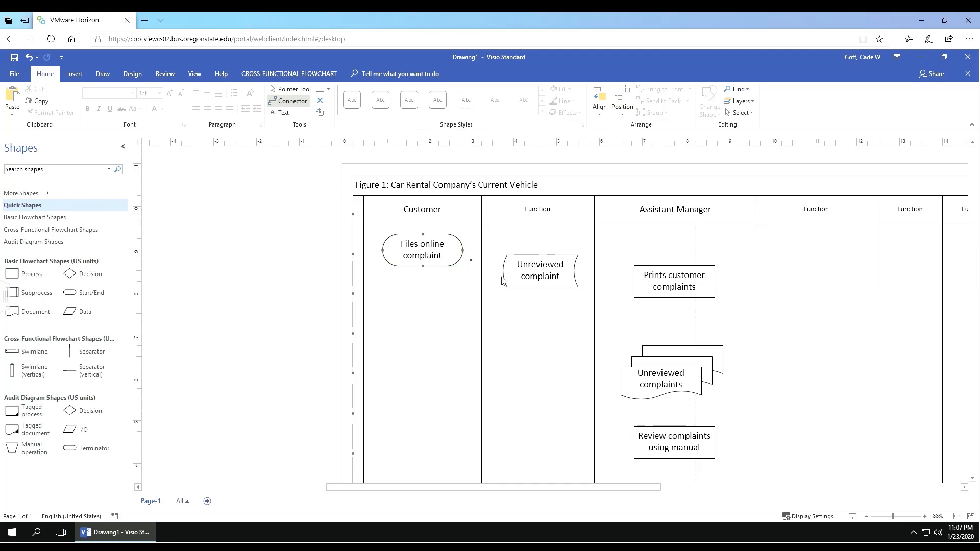
pyautogui.click(295, 90)
pyautogui.click(294, 100)
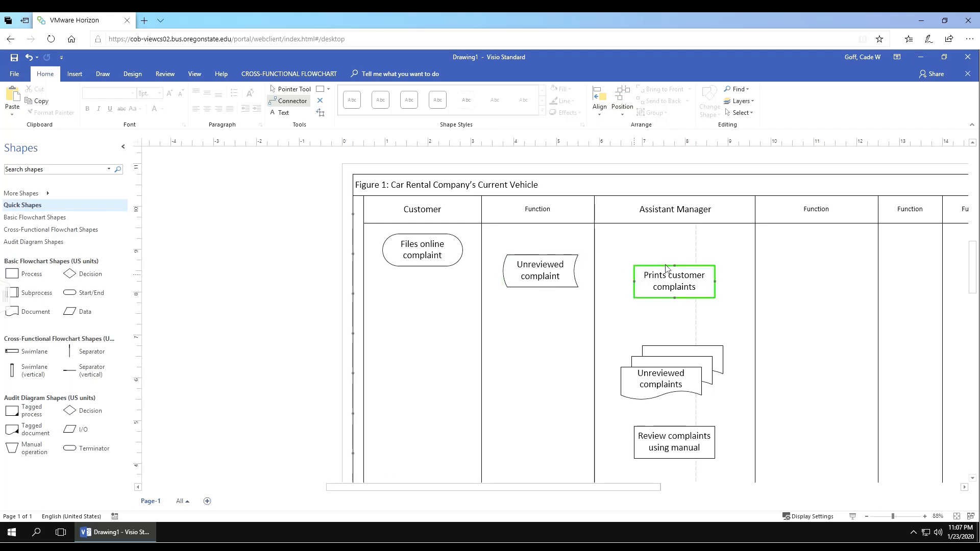
pyautogui.click(294, 94)
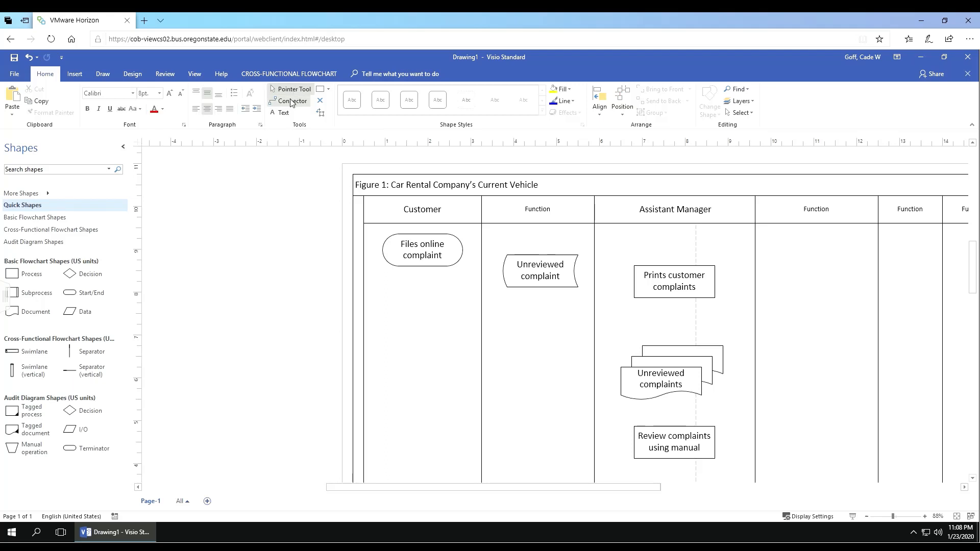
pyautogui.click(290, 103)
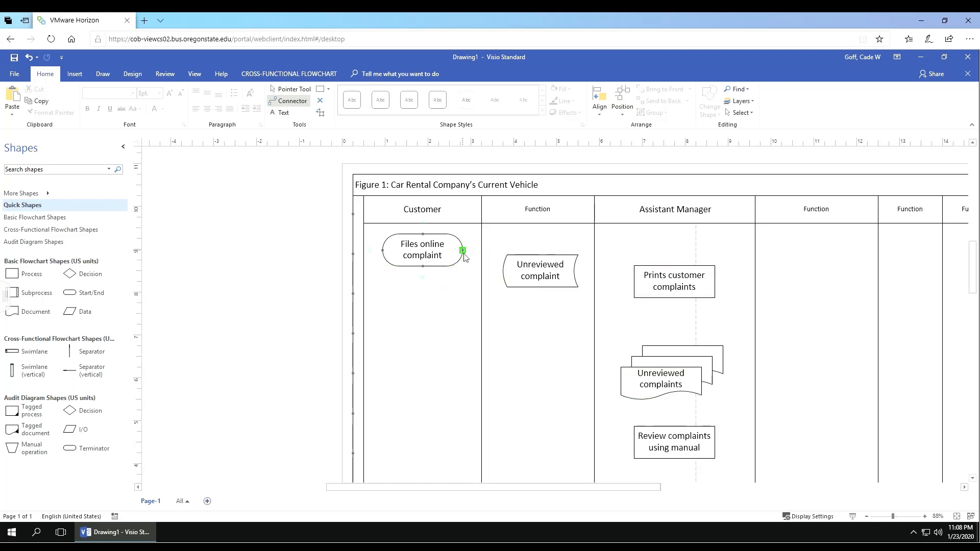
# Step: Draw a connector arrow from Files online complaint to Unreviewed complaint, then return to the pointer
pyautogui.moveTo(463, 251); pyautogui.dragTo(504, 273)
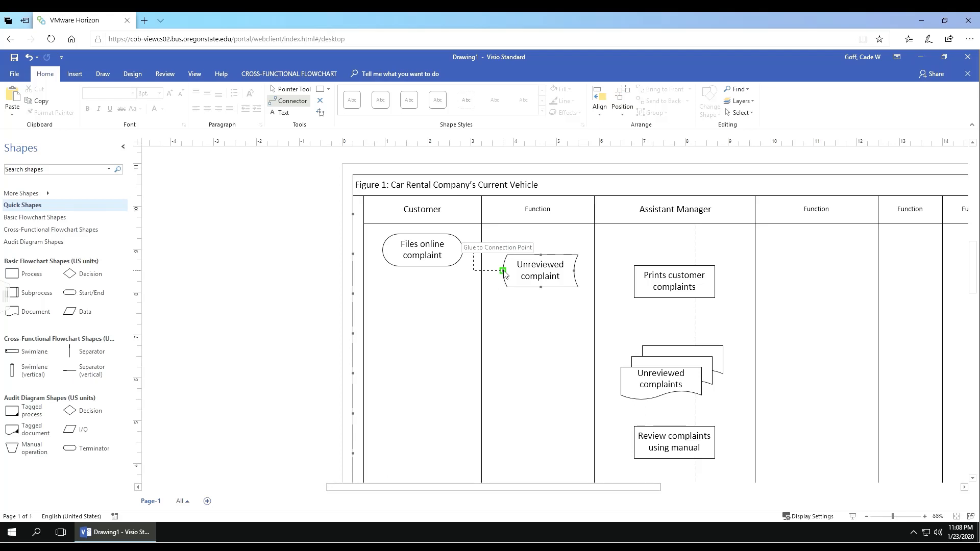
pyautogui.moveTo(504, 274); pyautogui.dragTo(504, 274)
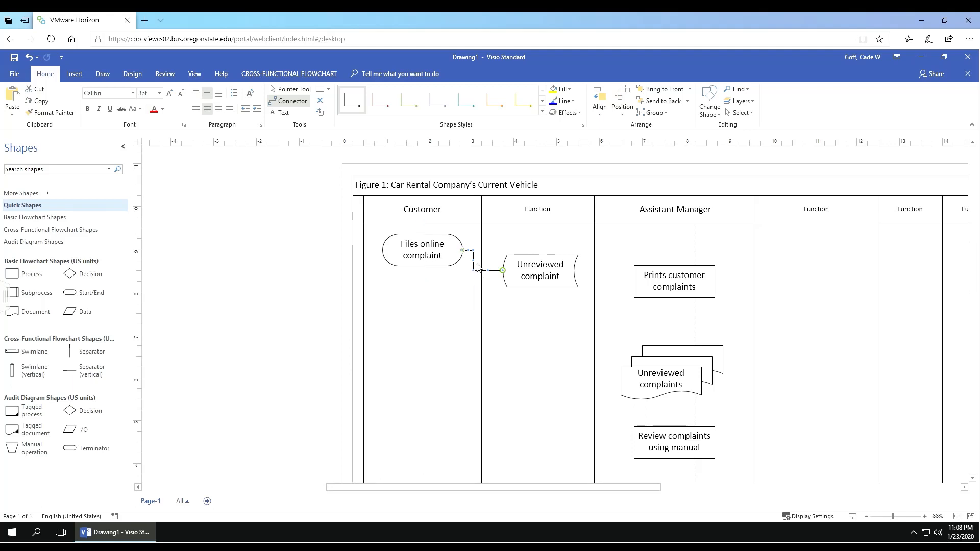
pyautogui.moveTo(479, 266)
pyautogui.mouseDown()
pyautogui.moveTo(488, 253)
pyautogui.moveTo(475, 275)
pyautogui.mouseUp()
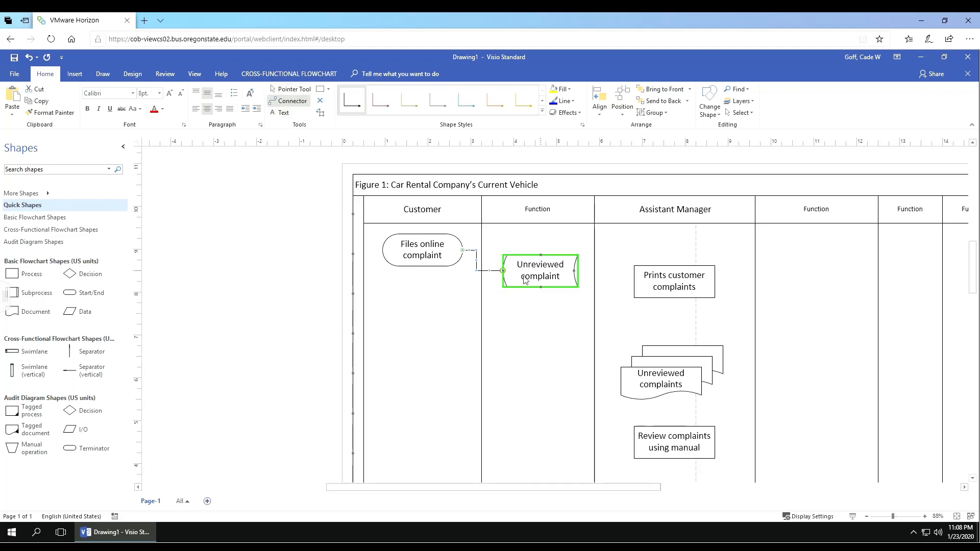
pyautogui.click(489, 244)
pyautogui.hotkey('ctrl', '1')
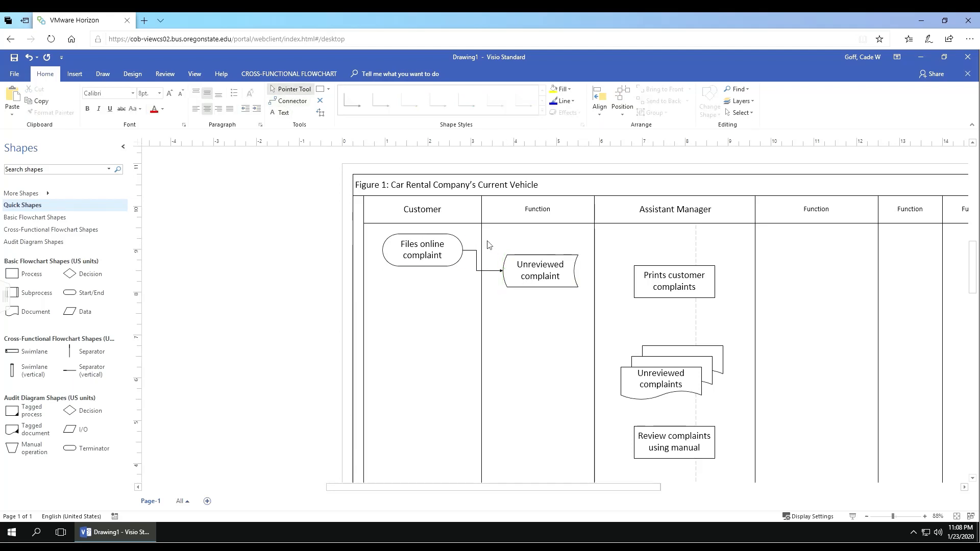
# Step: Move Unreviewed complaint down within the Function lane and reattach the arrow's end to it
pyautogui.click(540, 271)
pyautogui.moveTo(540, 267); pyautogui.dragTo(499, 304)
pyautogui.click(494, 271)
pyautogui.click(466, 263)
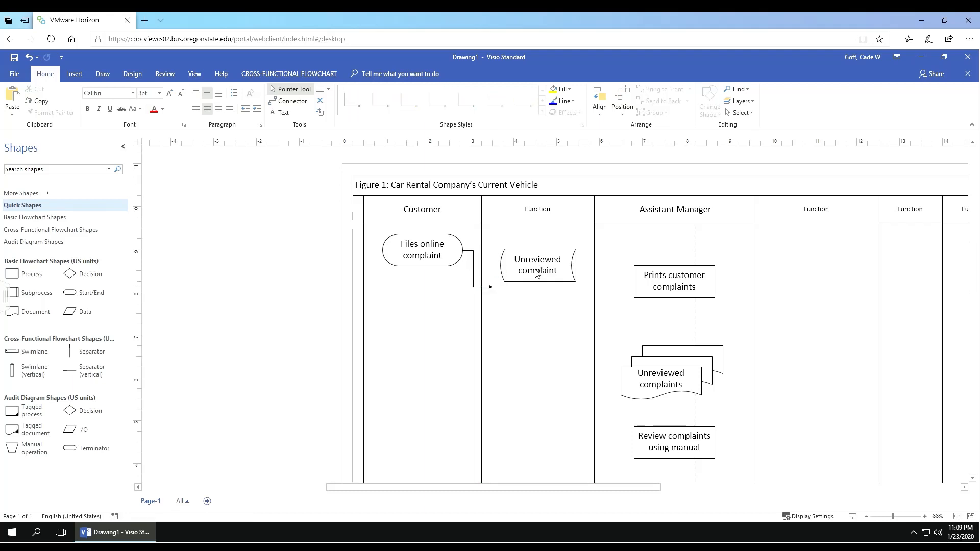
pyautogui.moveTo(537, 274); pyautogui.dragTo(540, 330)
pyautogui.click(528, 369)
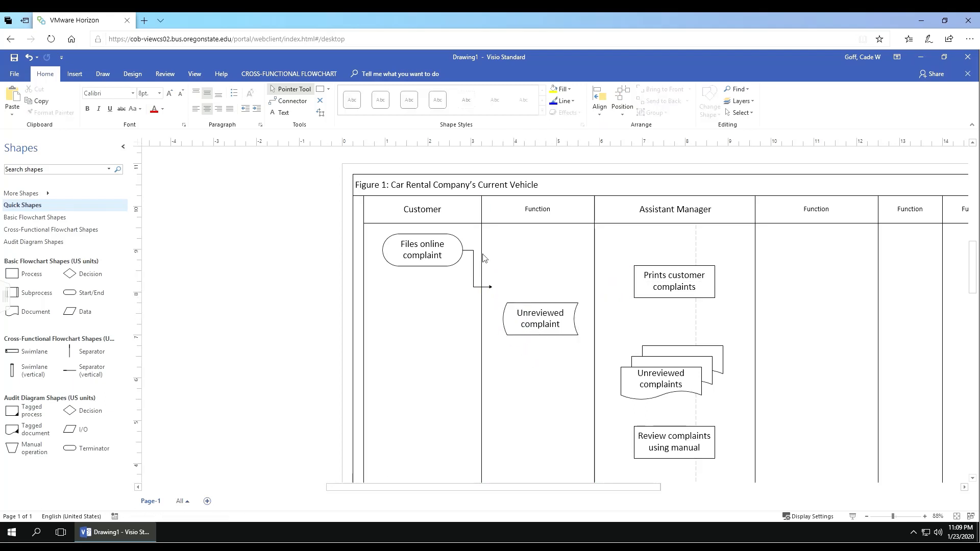
pyautogui.click(489, 289)
pyautogui.moveTo(493, 292); pyautogui.dragTo(534, 267)
pyautogui.click(527, 326)
# Step: Connect Unreviewed complaint through Prints customer complaints, Unreviewed complaints and Review complaints using manual to Proceed?
pyautogui.click(303, 102)
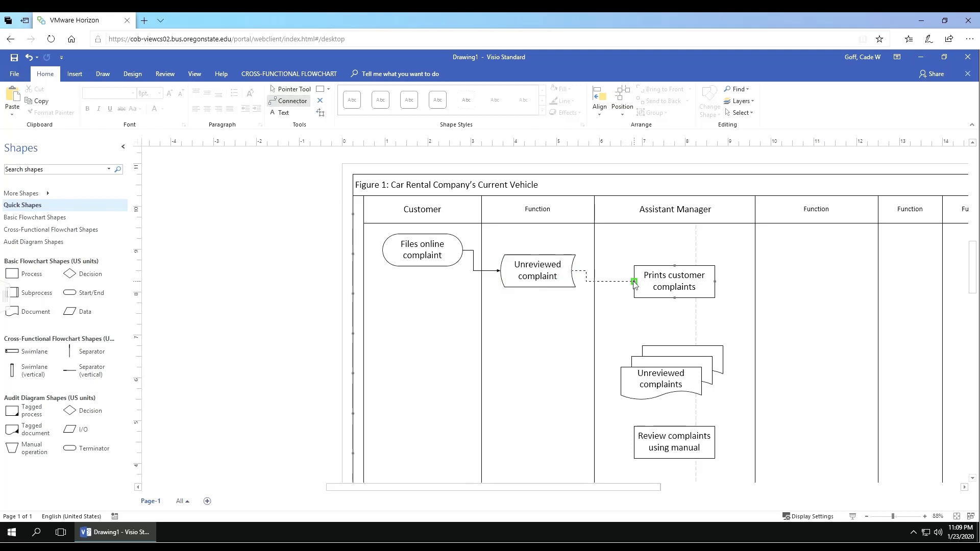
pyautogui.moveTo(634, 281); pyautogui.dragTo(573, 271)
pyautogui.moveTo(674, 298); pyautogui.dragTo(675, 346)
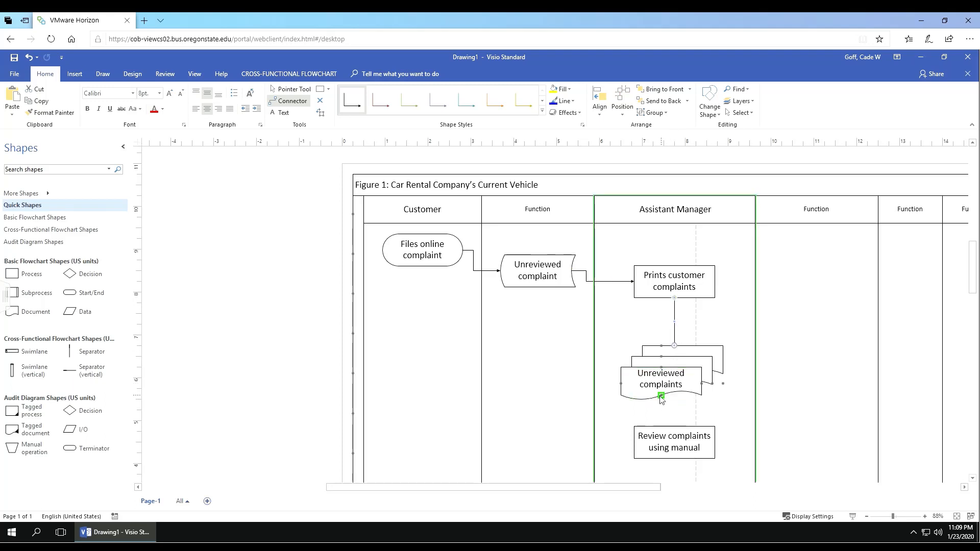
pyautogui.moveTo(661, 396); pyautogui.dragTo(674, 428)
pyautogui.scroll(-3, 681, 341)
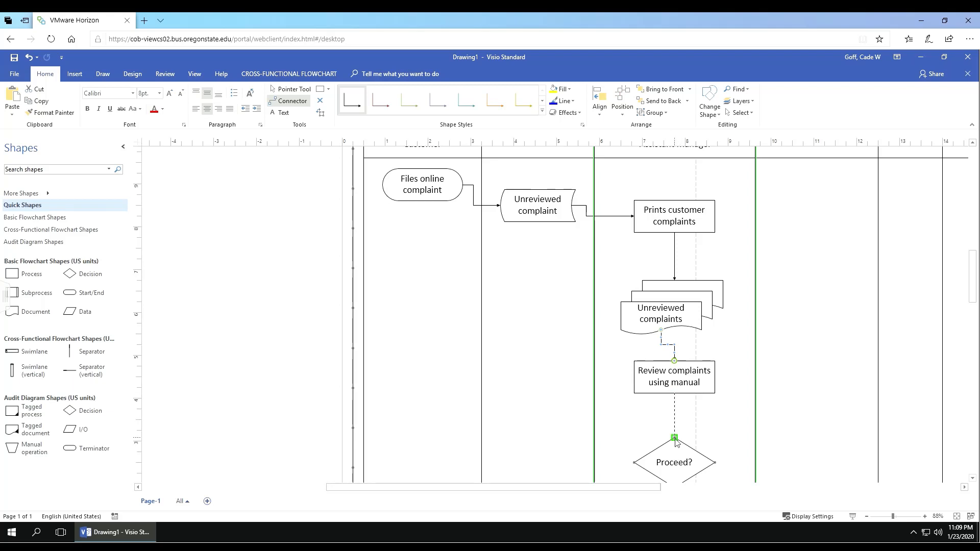
pyautogui.moveTo(674, 393); pyautogui.dragTo(675, 438)
# Step: Connect Proceed? to End and to Needs Manager's Review?, then exit the Connector tool
pyautogui.scroll(-3, 679, 439)
pyautogui.click(700, 388)
pyautogui.scroll(-2, 703, 383)
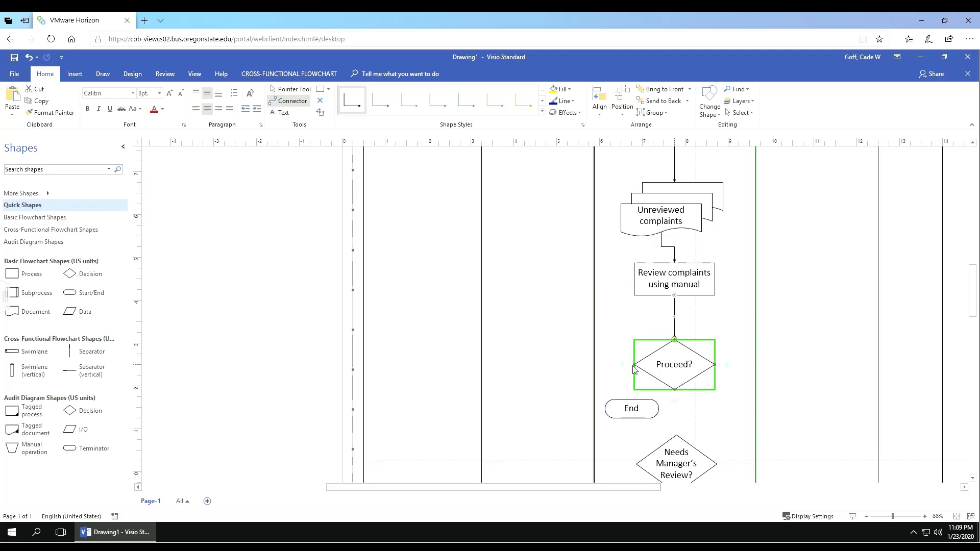
pyautogui.moveTo(634, 365); pyautogui.dragTo(633, 403)
pyautogui.moveTo(675, 390); pyautogui.dragTo(688, 438)
pyautogui.press('Escape')
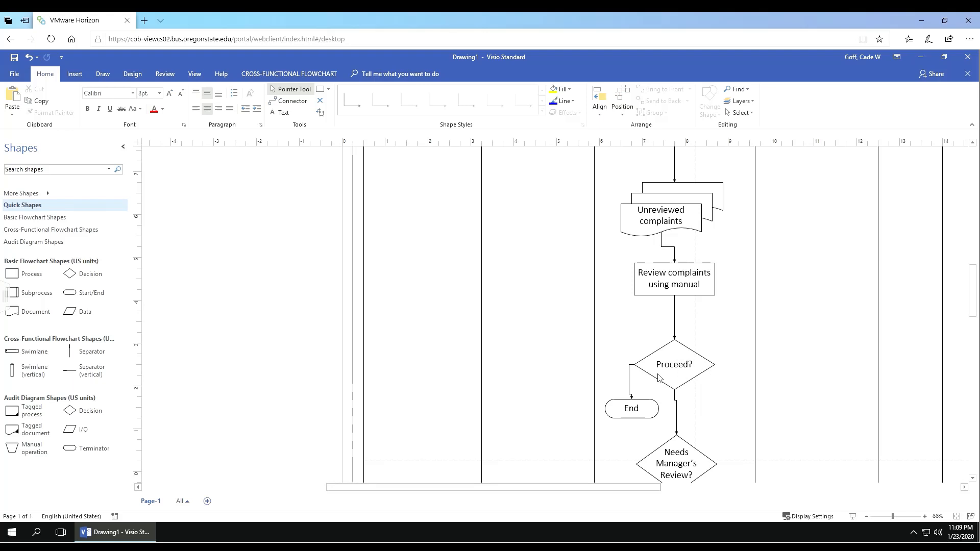
pyautogui.scroll(-1, 633, 390)
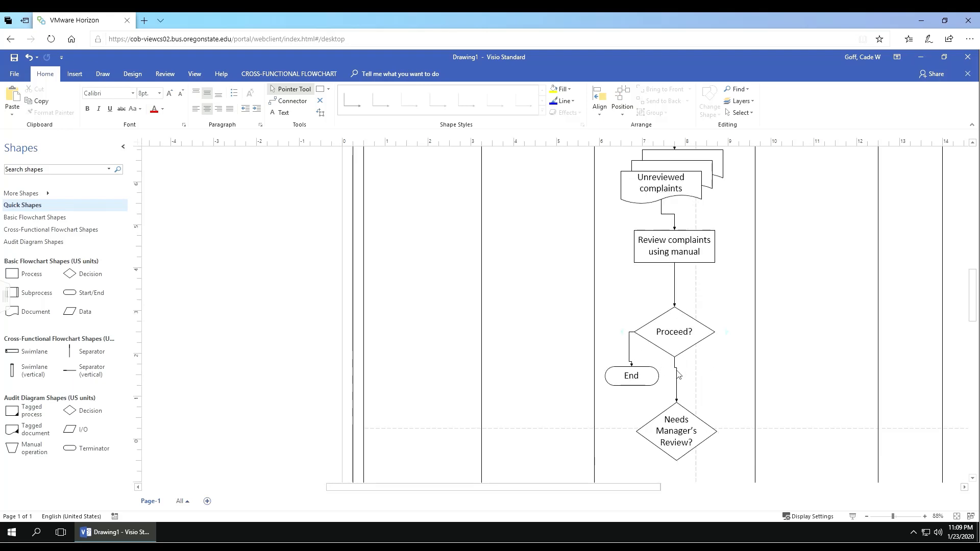
# Step: Label the Proceed?-to-End connector 'No' in 16 pt text
pyautogui.click(629, 351)
pyautogui.scroll(1, 631, 350)
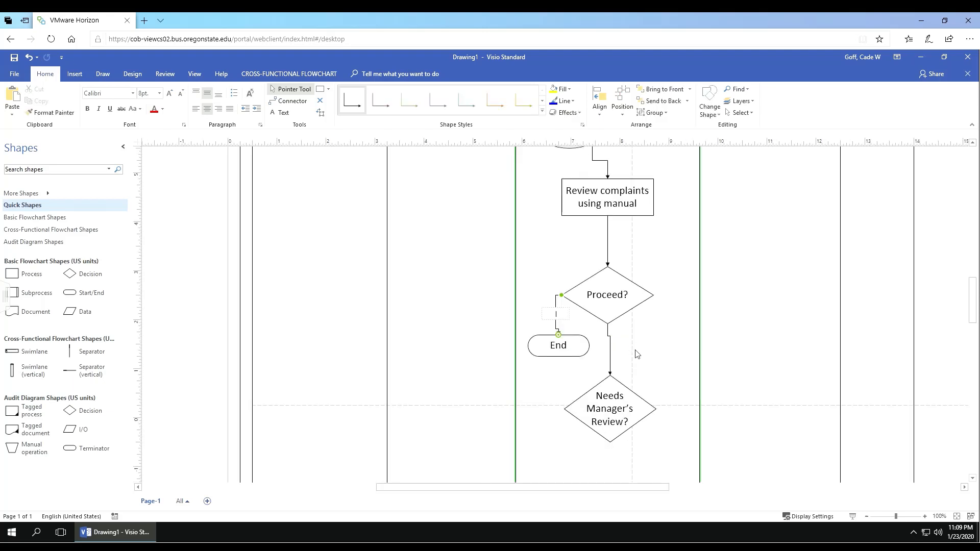
pyautogui.write('No')
pyautogui.hotkey('ctrl', 'a')
pyautogui.rightClick(560, 317)
pyautogui.click(617, 286)
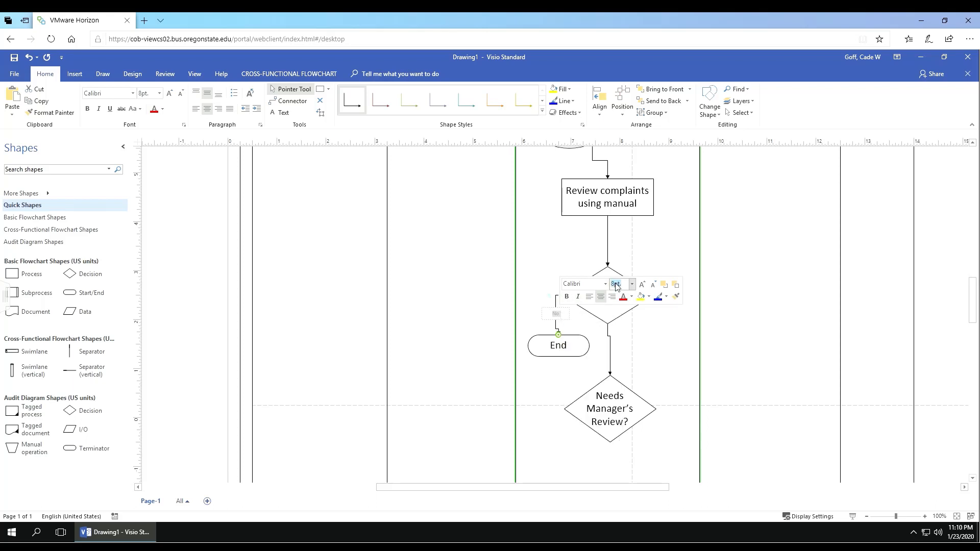
pyautogui.write('16')
pyautogui.press('Return')
pyautogui.click(651, 357)
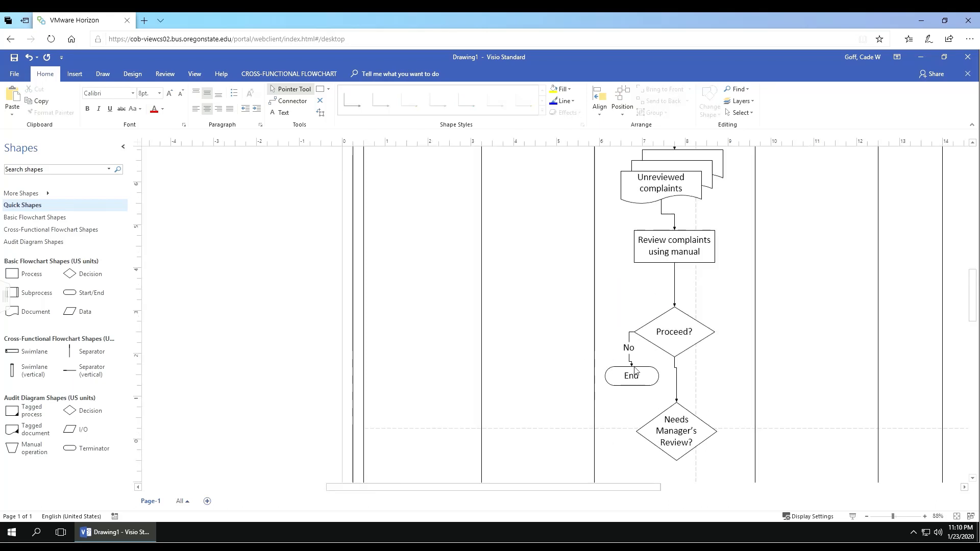
# Step: Label the connector to Needs Manager's Review? 'Yes' in 16 pt and slide it down the line
pyautogui.write('Yes')
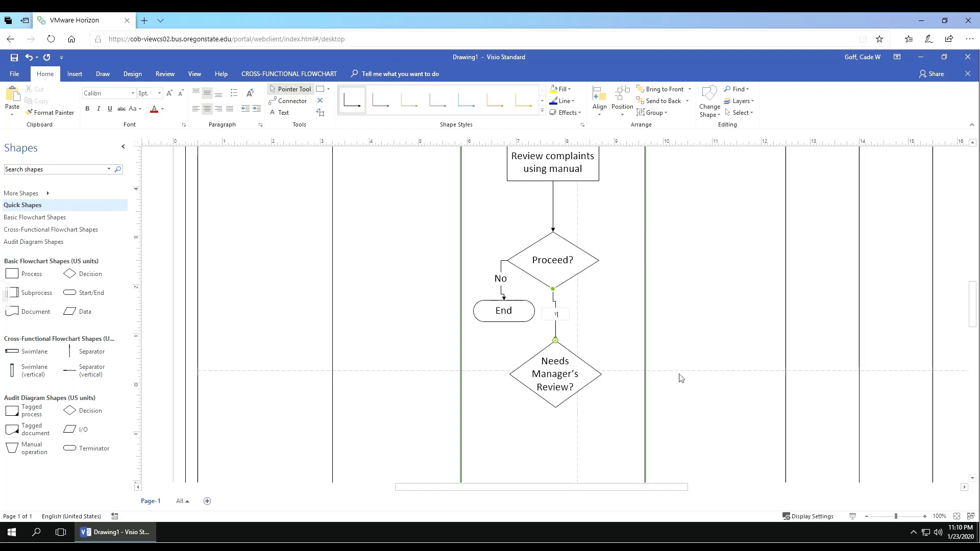
pyautogui.rightClick(560, 315)
pyautogui.click(615, 287)
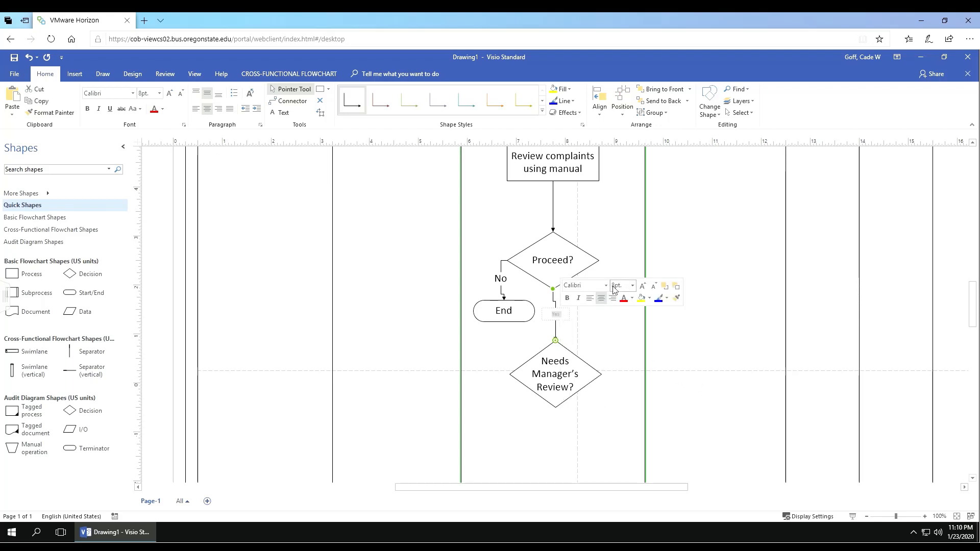
pyautogui.write('16')
pyautogui.press('Return')
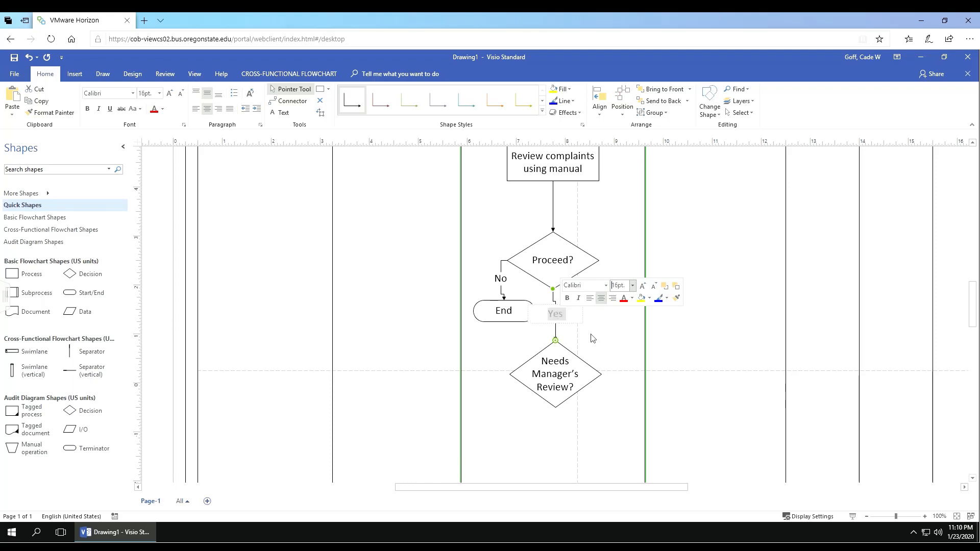
pyautogui.scroll(-1, 592, 338)
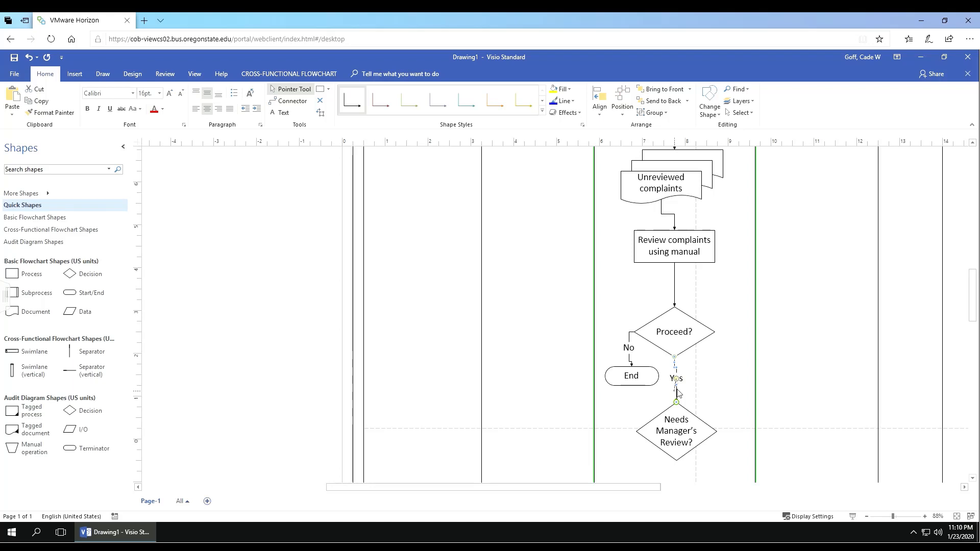
pyautogui.moveTo(678, 392); pyautogui.dragTo(689, 400)
pyautogui.hotkey('ctrl', 'z')
pyautogui.moveTo(676, 384); pyautogui.dragTo(681, 384)
pyautogui.click(687, 374)
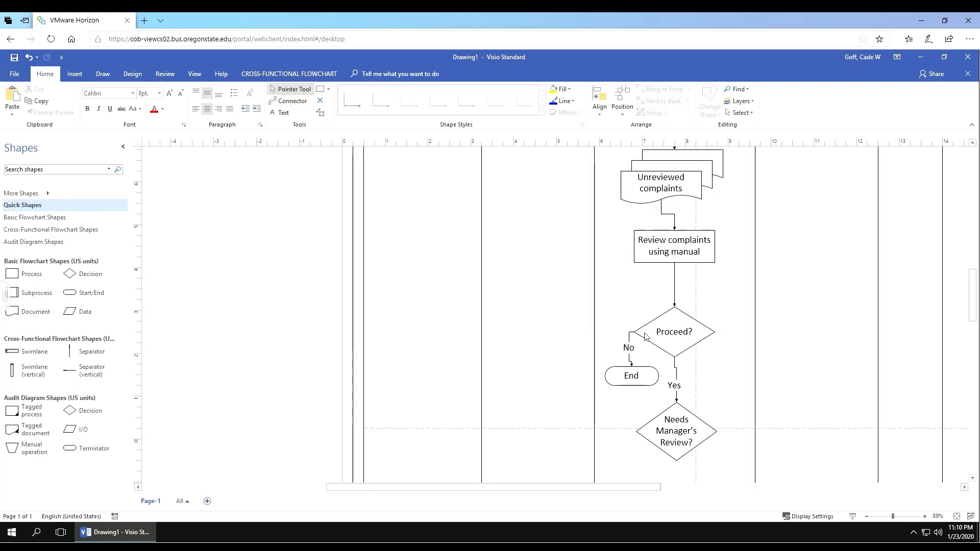
# Step: Drag an External Data shape from Basic Flowchart Shapes into the Customer lane below Files online complaint
pyautogui.scroll(5, 638, 296)
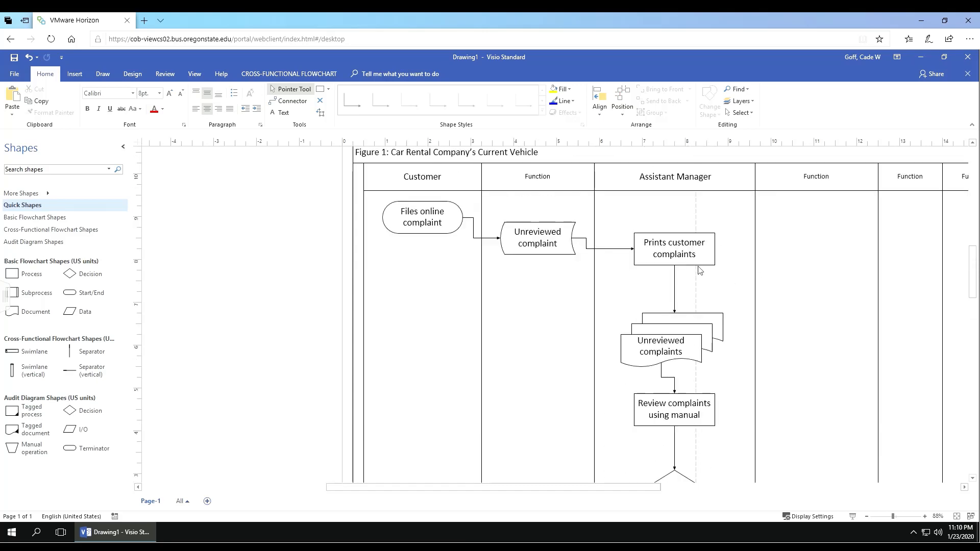
pyautogui.scroll(-3, 613, 283)
pyautogui.scroll(-2, 611, 283)
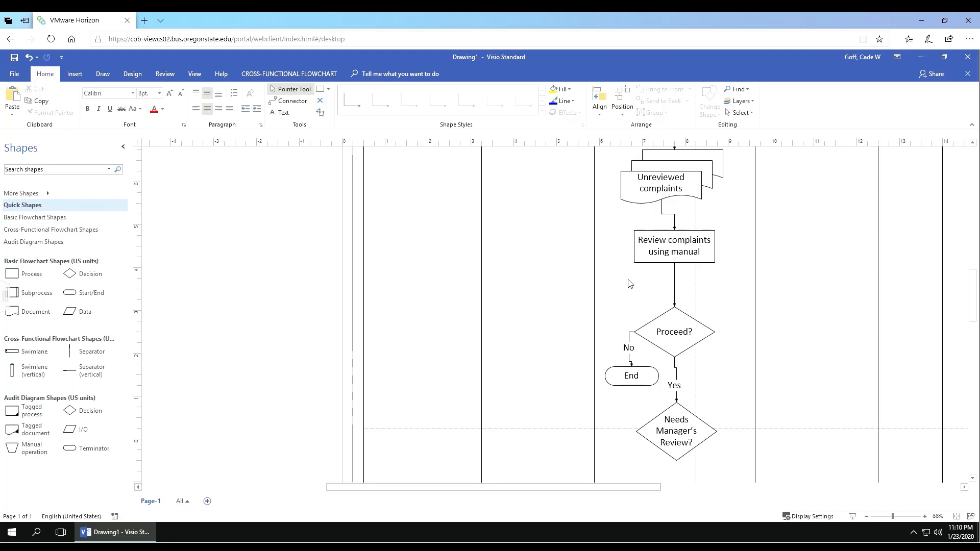
pyautogui.scroll(2, 616, 300)
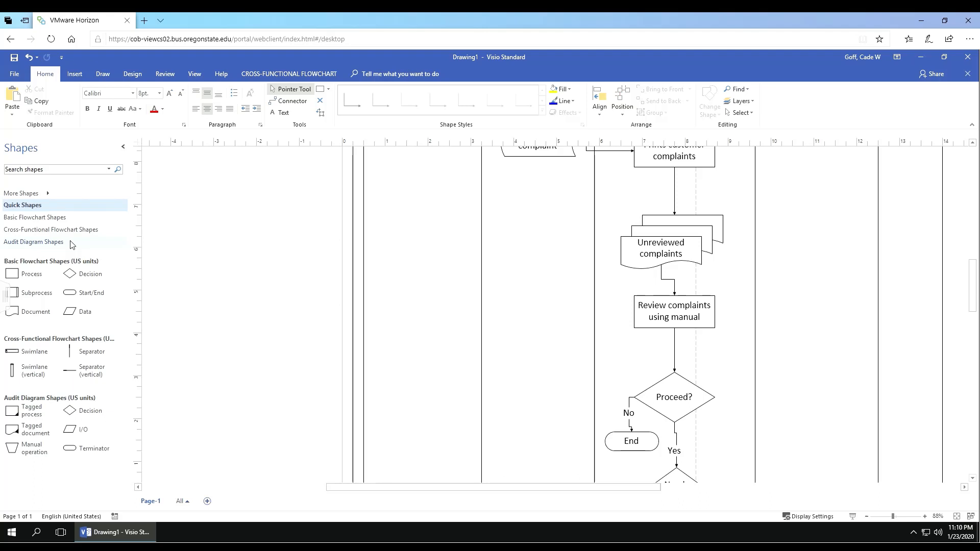
pyautogui.click(68, 217)
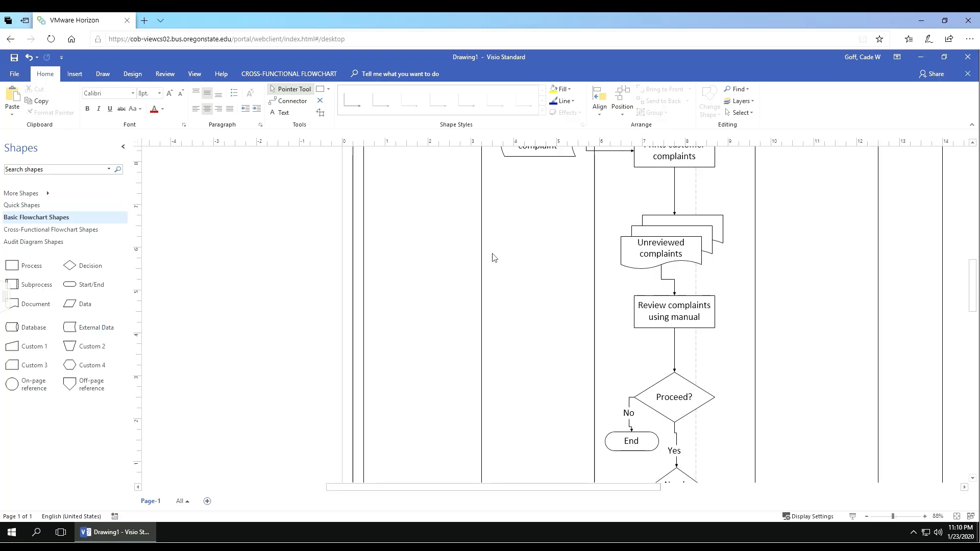
pyautogui.scroll(1, 493, 258)
pyautogui.moveTo(92, 330); pyautogui.dragTo(416, 237)
# Step: Widen and reposition the External Data shape in the Customer lane to 2.063 in wide
pyautogui.scroll(2, 391, 215)
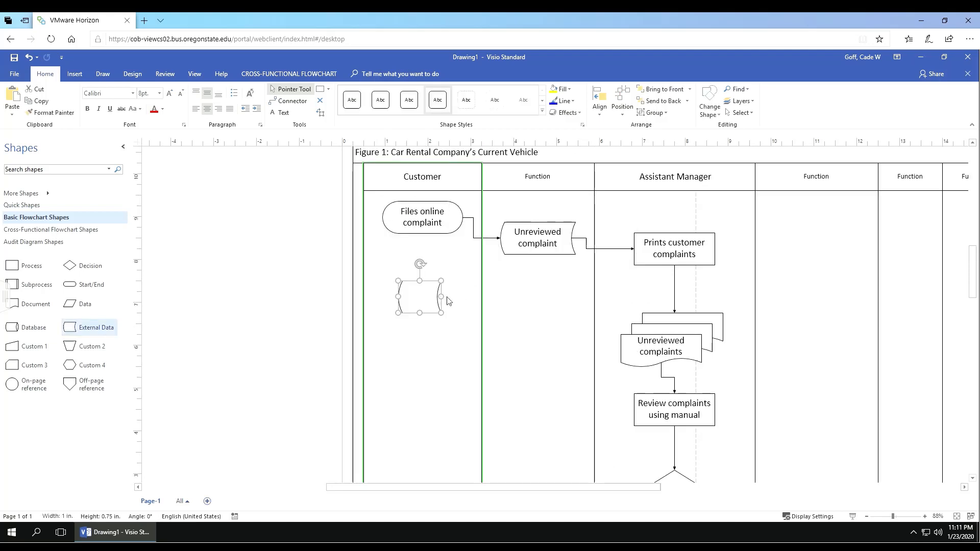
pyautogui.moveTo(442, 298); pyautogui.dragTo(474, 298)
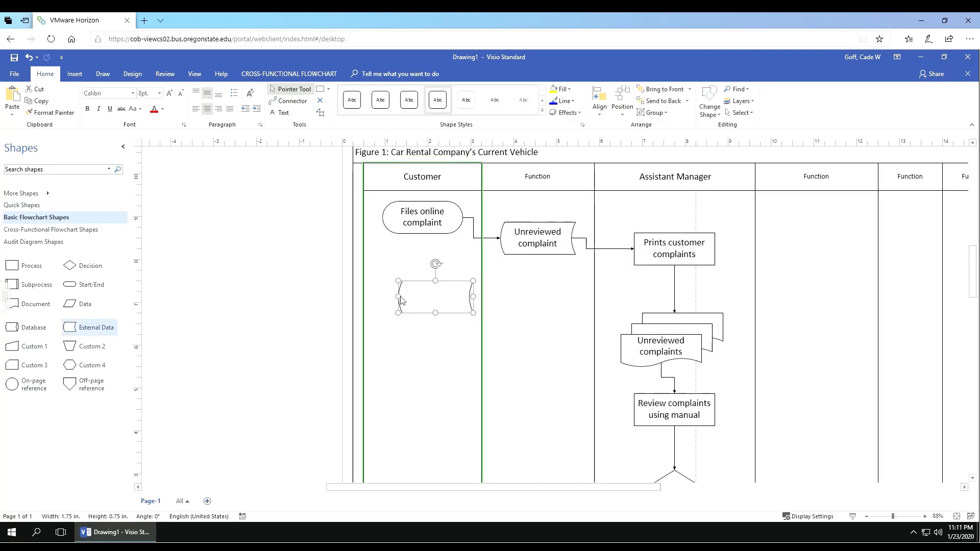
pyautogui.moveTo(399, 297); pyautogui.dragTo(409, 298)
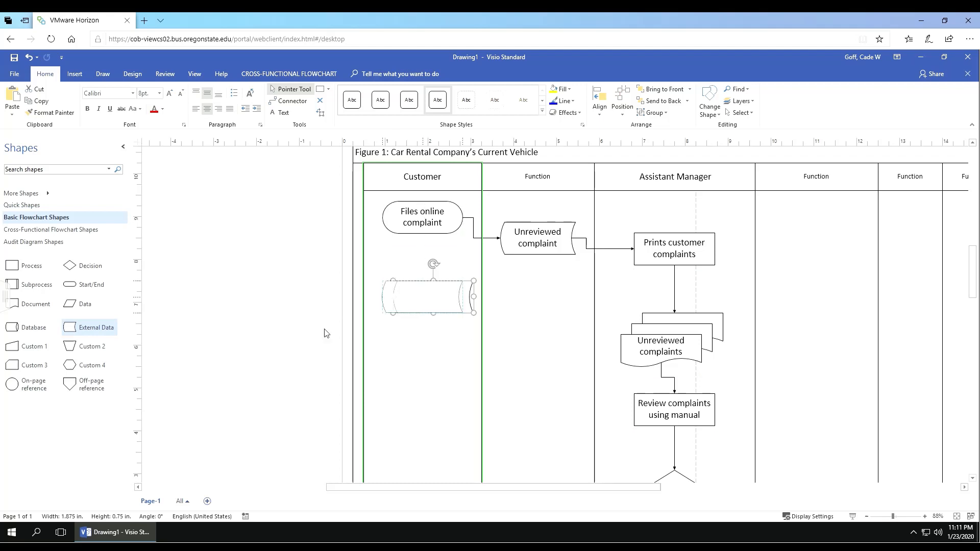
pyautogui.moveTo(71, 330); pyautogui.dragTo(456, 299)
pyautogui.click(449, 330)
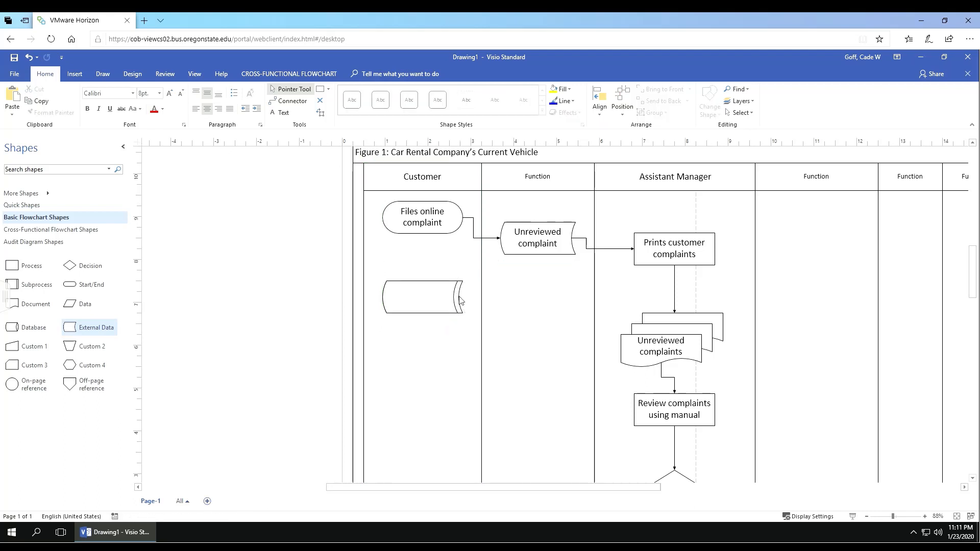
pyautogui.click(463, 300)
pyautogui.moveTo(464, 298); pyautogui.dragTo(471, 300)
# Step: Type 'Reviewed complaints' into the External Data shape, set it to 16 pt, and nudge the shape into place
pyautogui.click(459, 324)
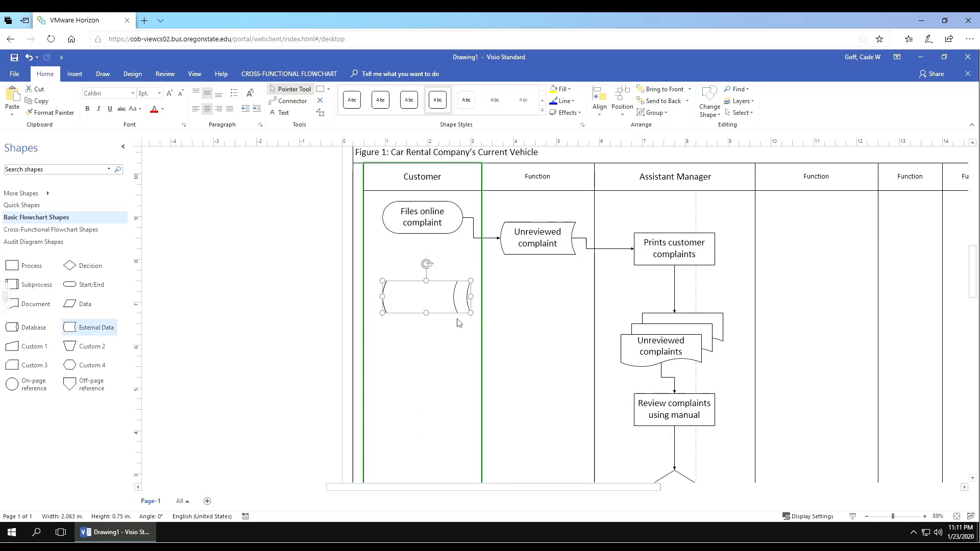
pyautogui.doubleClick(421, 302)
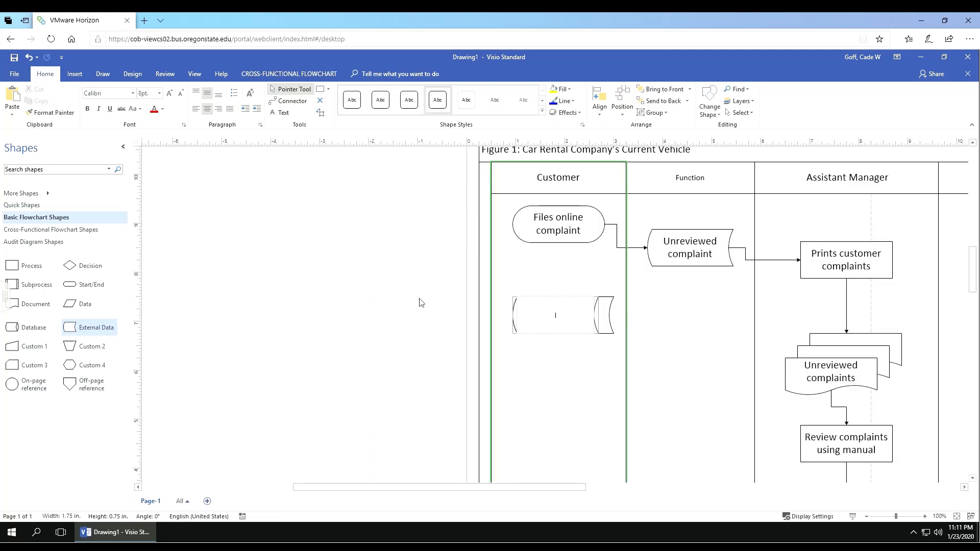
pyautogui.write('Reviewed complaints')
pyautogui.hotkey('ctrl', 'a')
pyautogui.rightClick(570, 318)
pyautogui.click(599, 287)
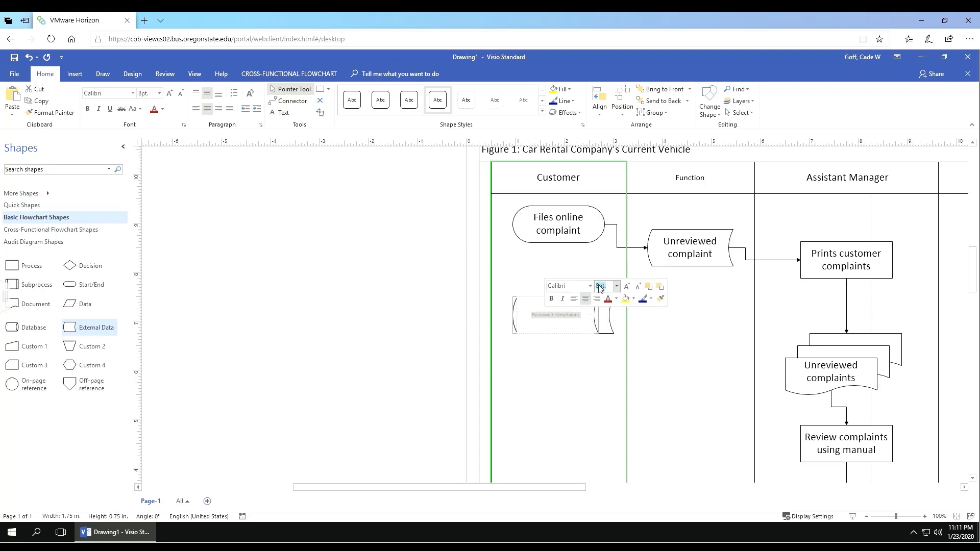
pyautogui.write('16')
pyautogui.press('Return')
pyautogui.click(701, 339)
pyautogui.scroll(-1, 699, 335)
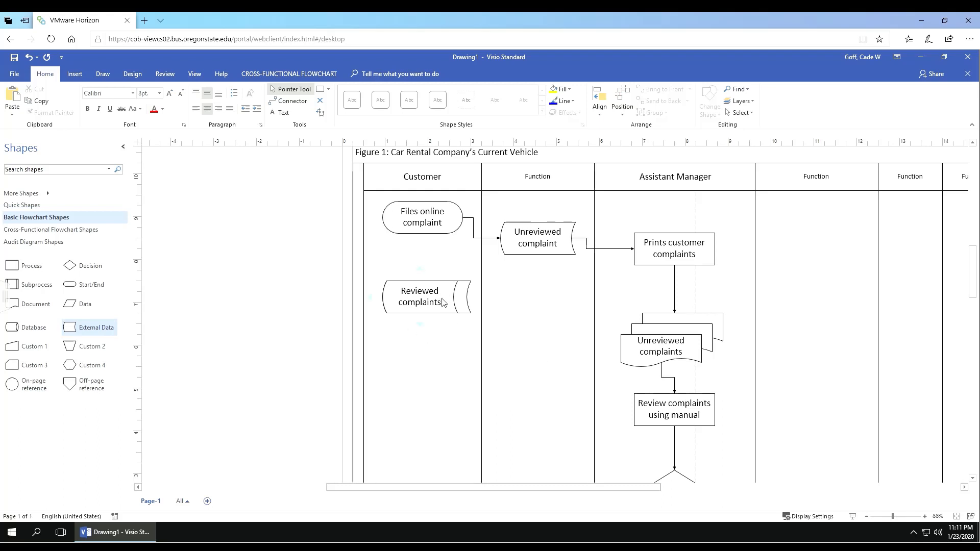
pyautogui.moveTo(443, 302)
pyautogui.mouseDown()
pyautogui.moveTo(627, 401)
pyautogui.moveTo(564, 396)
pyautogui.moveTo(424, 321)
pyautogui.moveTo(443, 299)
pyautogui.mouseUp()
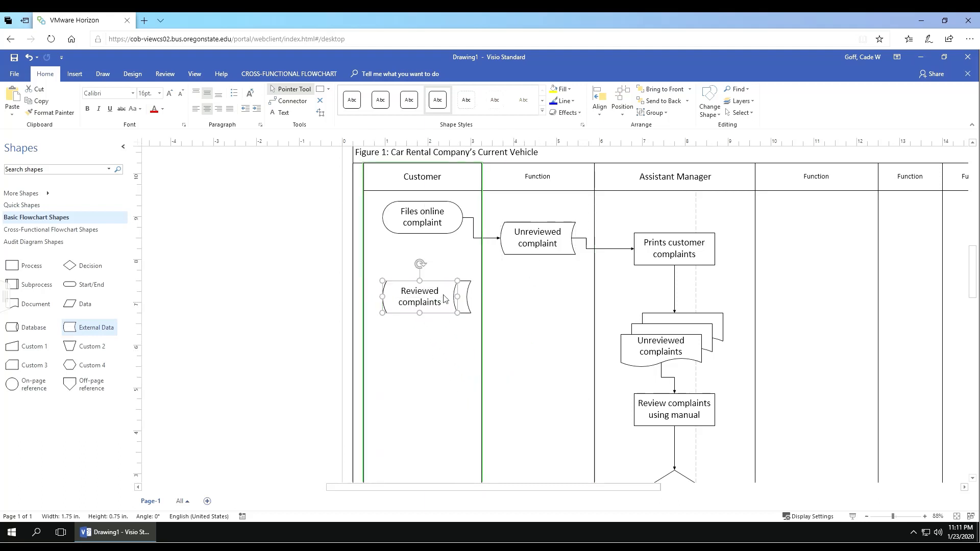
pyautogui.click(438, 350)
pyautogui.click(741, 113)
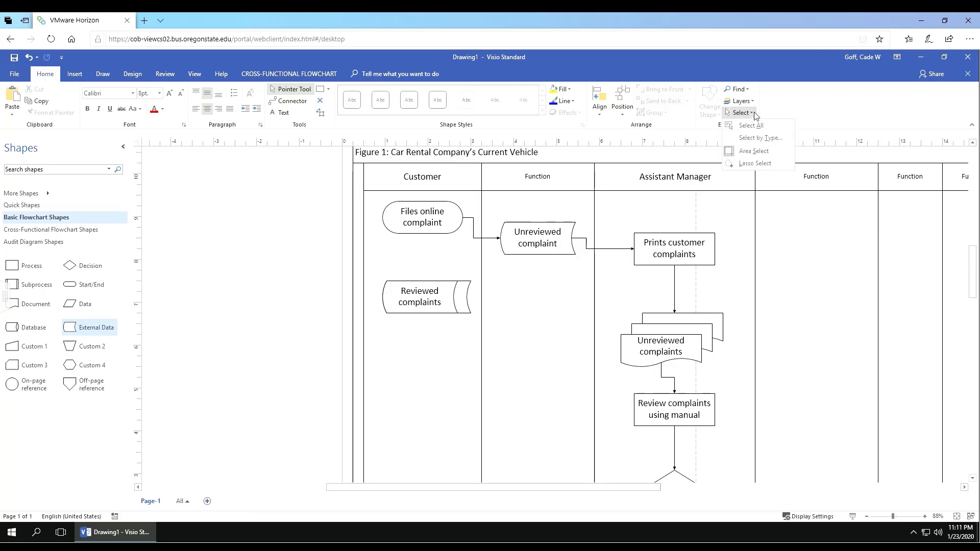
pyautogui.click(743, 153)
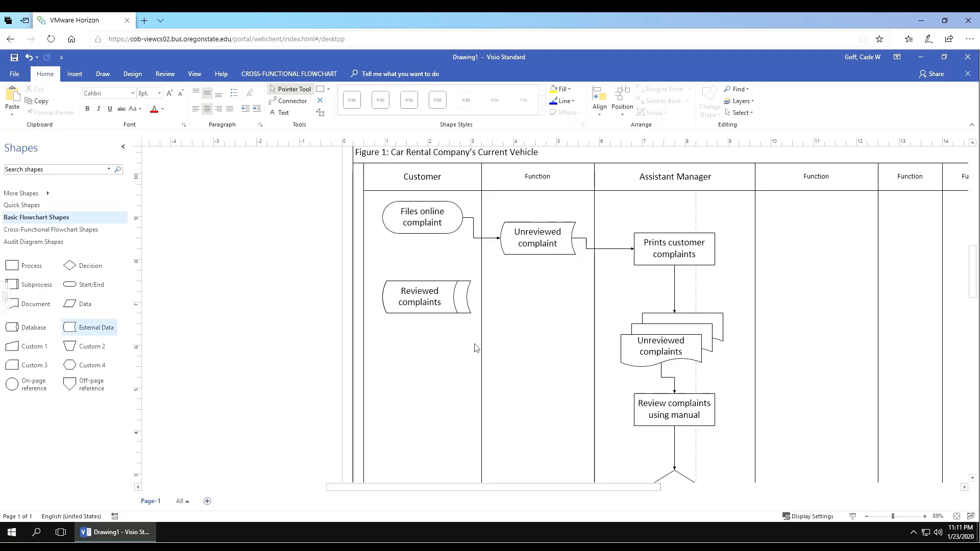
pyautogui.moveTo(475, 345); pyautogui.dragTo(414, 268)
pyautogui.moveTo(476, 362); pyautogui.dragTo(376, 265)
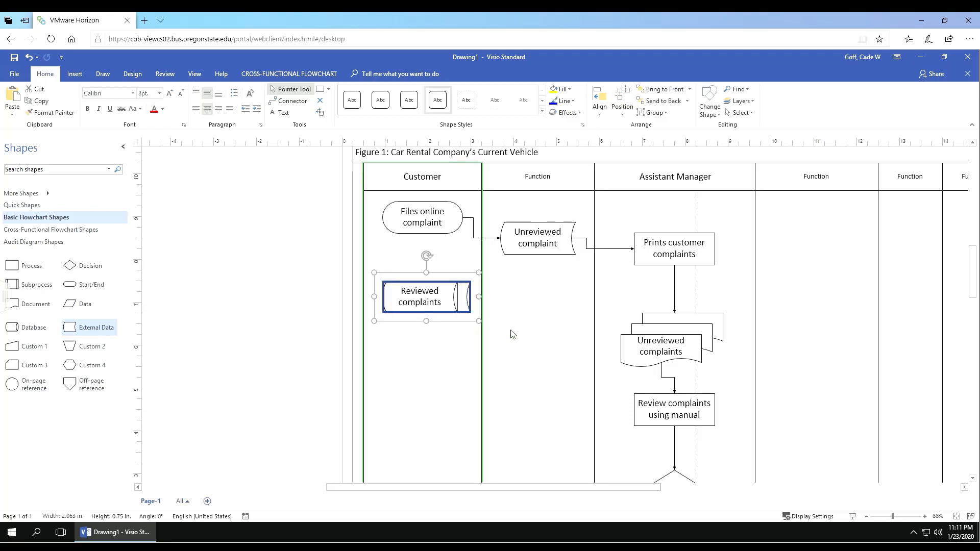
pyautogui.moveTo(511, 330); pyautogui.dragTo(423, 289)
pyautogui.click(526, 298)
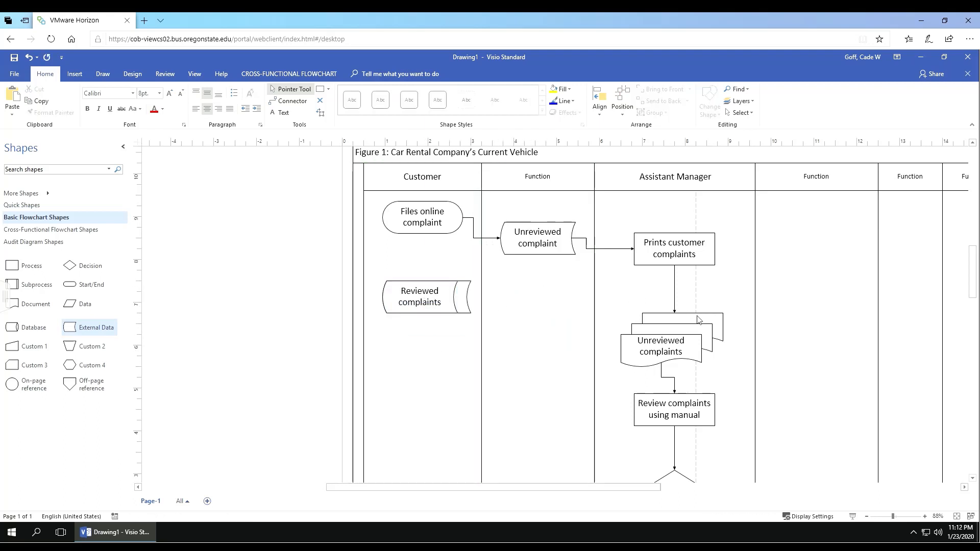
pyautogui.scroll(-1, 698, 318)
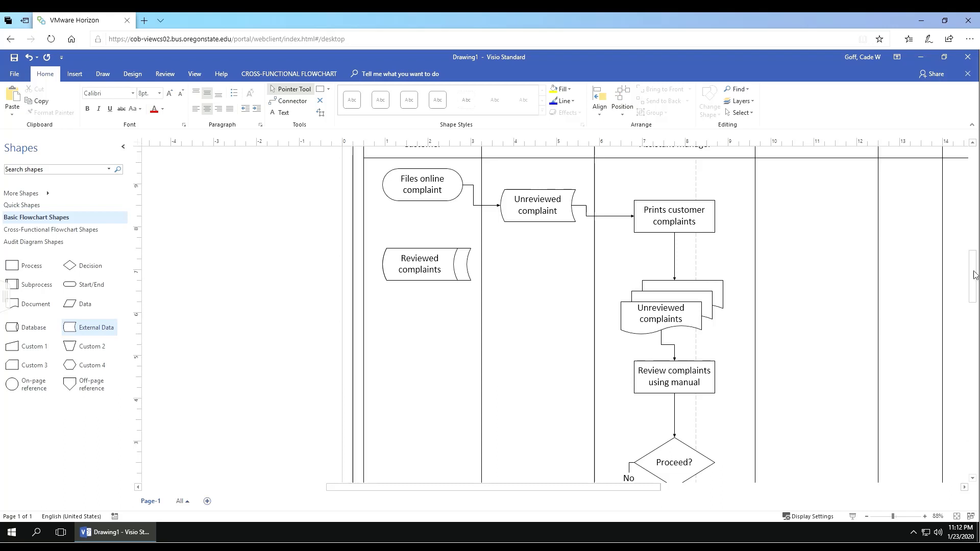
pyautogui.moveTo(974, 275); pyautogui.dragTo(973, 294)
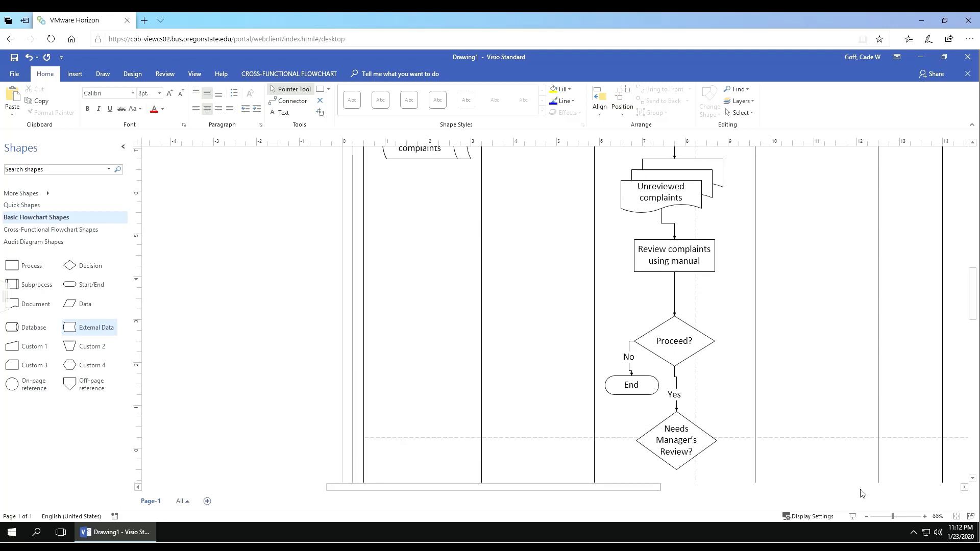
pyautogui.click(866, 516)
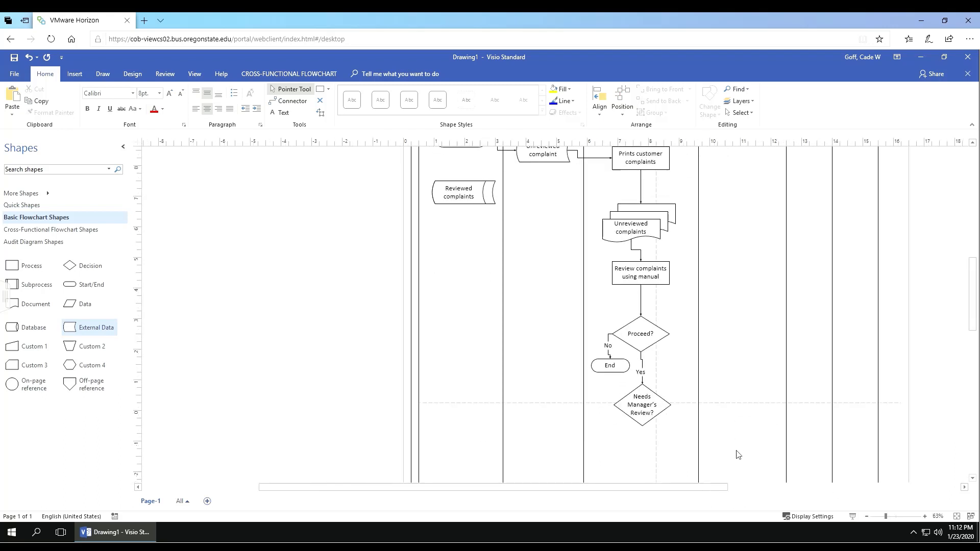
pyautogui.moveTo(737, 451); pyautogui.dragTo(565, 198)
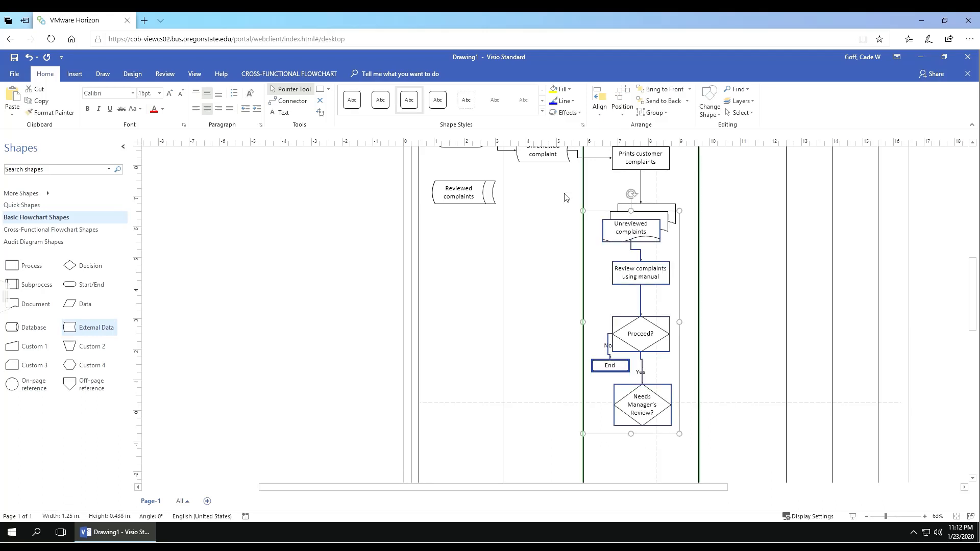
pyautogui.moveTo(631, 232); pyautogui.dragTo(557, 255)
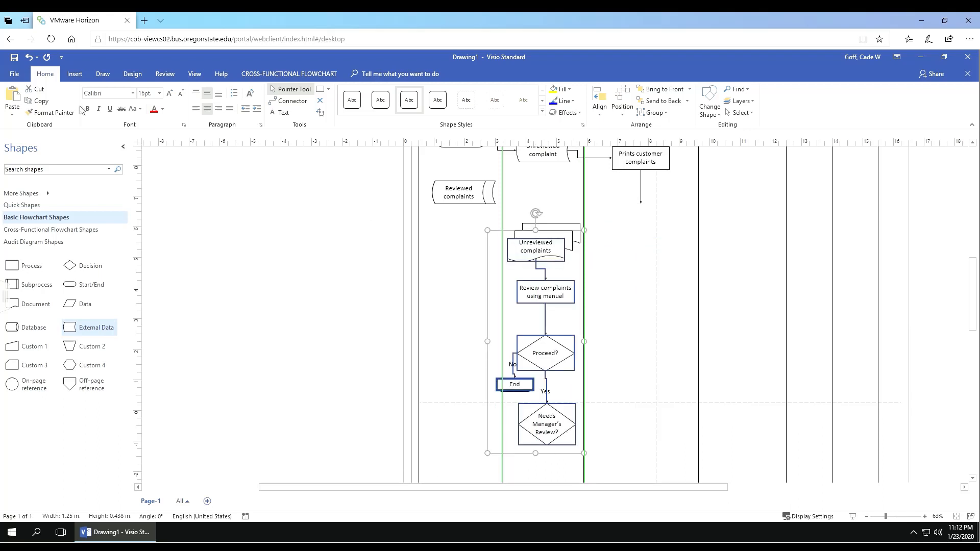
pyautogui.click(29, 57)
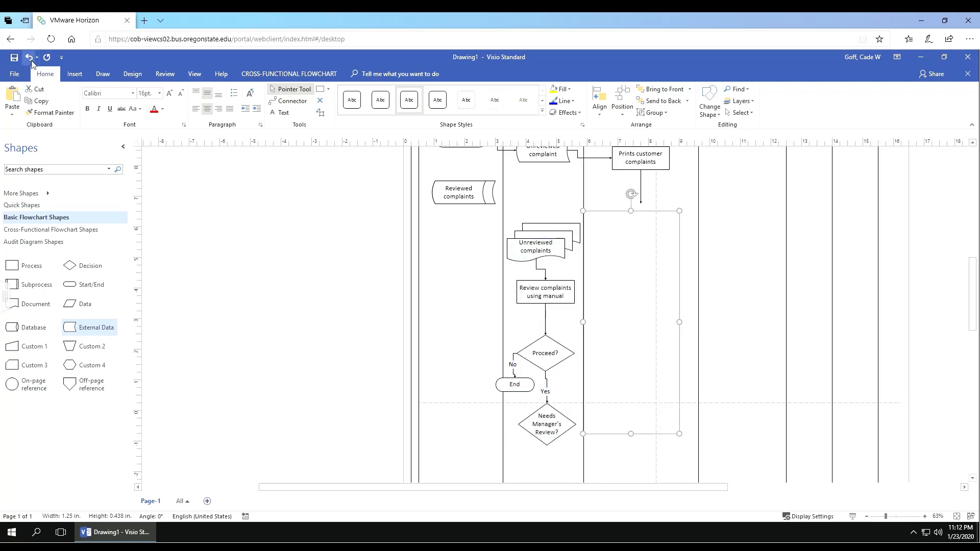
pyautogui.click(742, 230)
pyautogui.scroll(1, 571, 252)
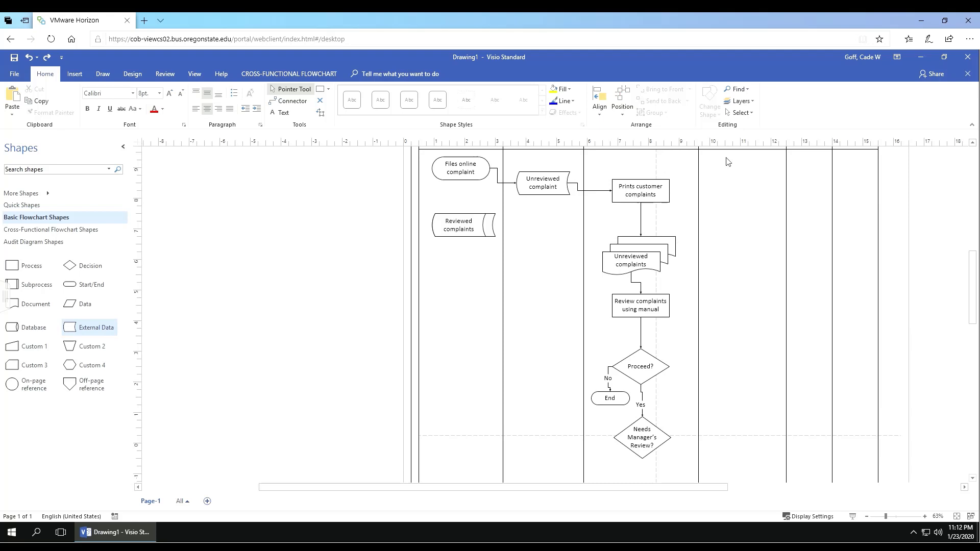
pyautogui.click(741, 113)
pyautogui.click(758, 163)
pyautogui.moveTo(559, 437)
pyautogui.mouseDown()
pyautogui.moveTo(590, 460)
pyautogui.moveTo(647, 470)
pyautogui.moveTo(719, 413)
pyautogui.mouseUp()
pyautogui.moveTo(611, 375)
pyautogui.mouseDown()
pyautogui.moveTo(726, 374)
pyautogui.moveTo(646, 372)
pyautogui.mouseUp()
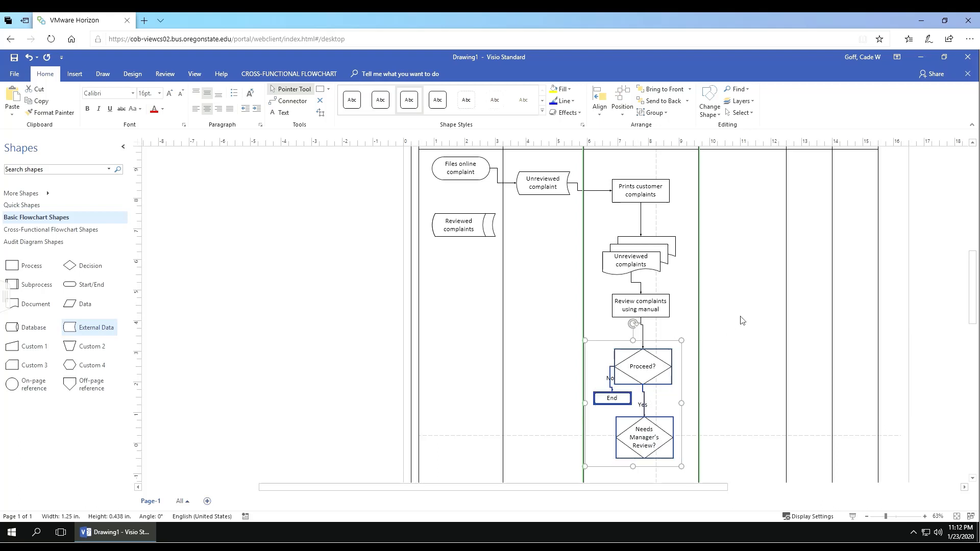
pyautogui.click(742, 116)
pyautogui.click(753, 151)
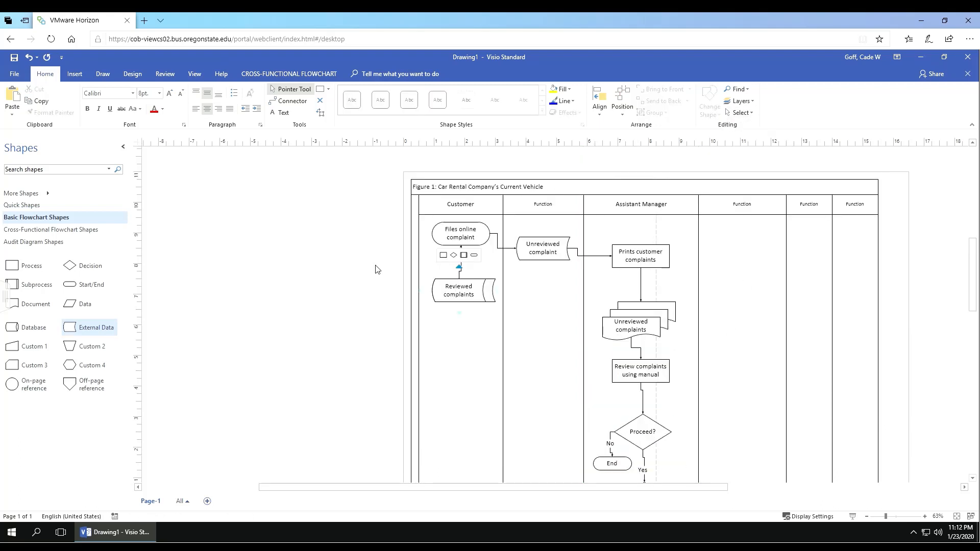
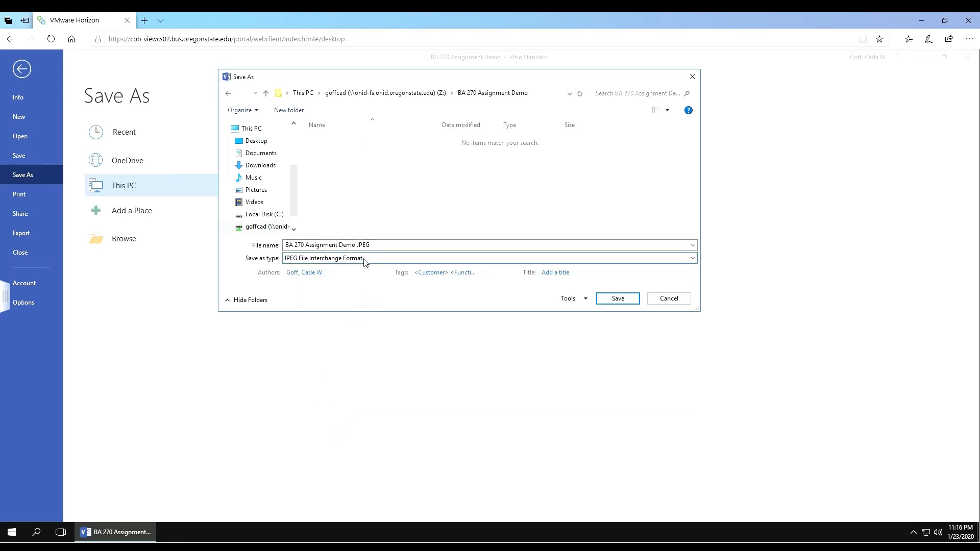
# Step: Save the flowchart as a JPEG, raising the JPG output quality from 75% to 100%
pyautogui.click(617, 299)
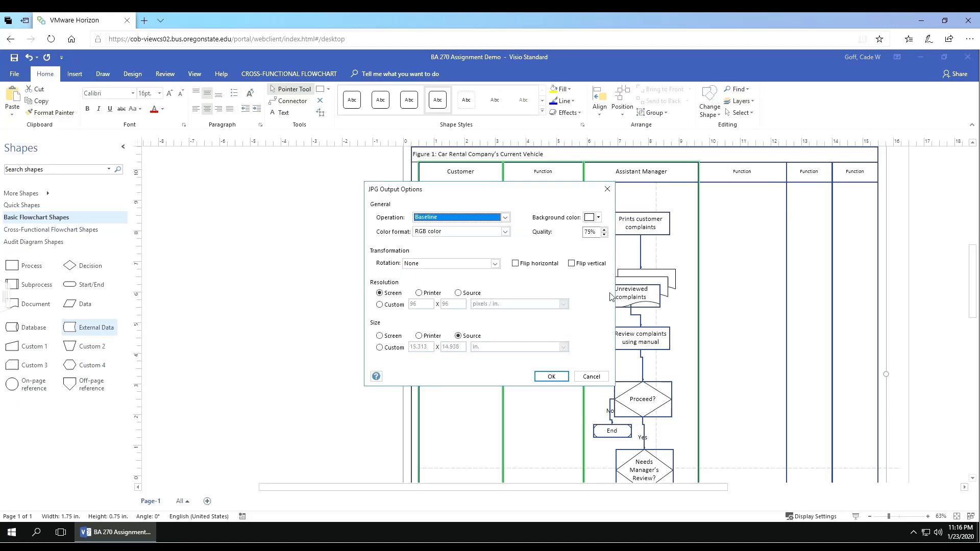
pyautogui.moveTo(458, 189); pyautogui.dragTo(445, 186)
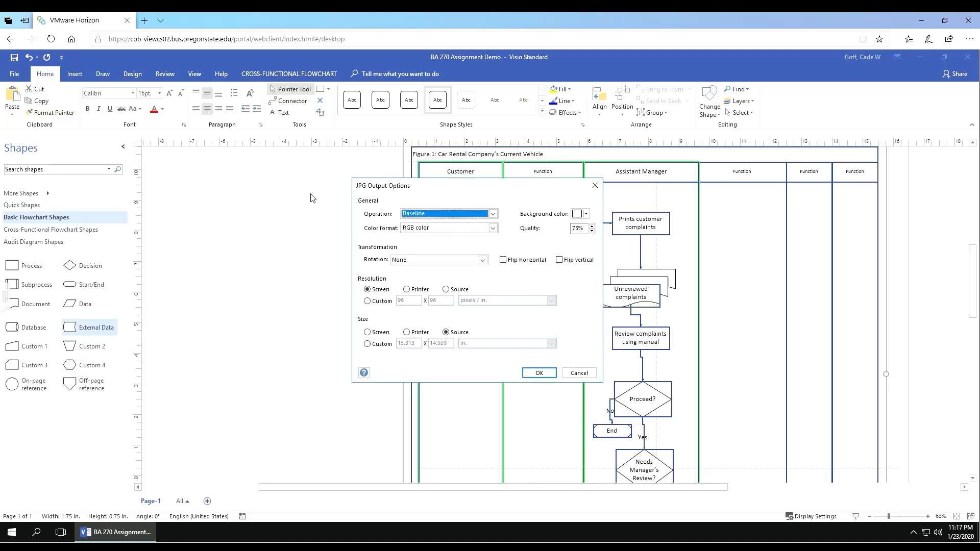
pyautogui.click(574, 233)
pyautogui.moveTo(574, 232); pyautogui.dragTo(586, 231)
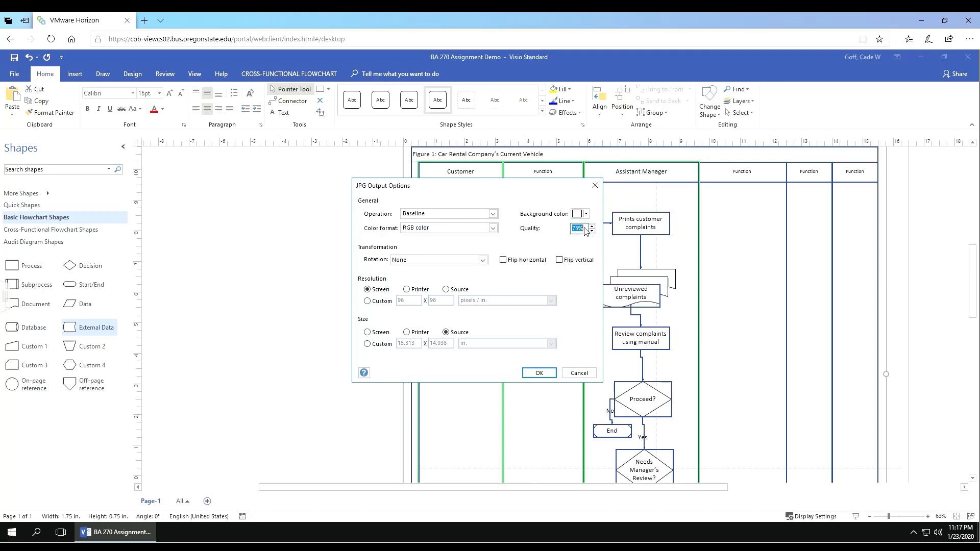
pyautogui.write('100%')
pyautogui.click(541, 374)
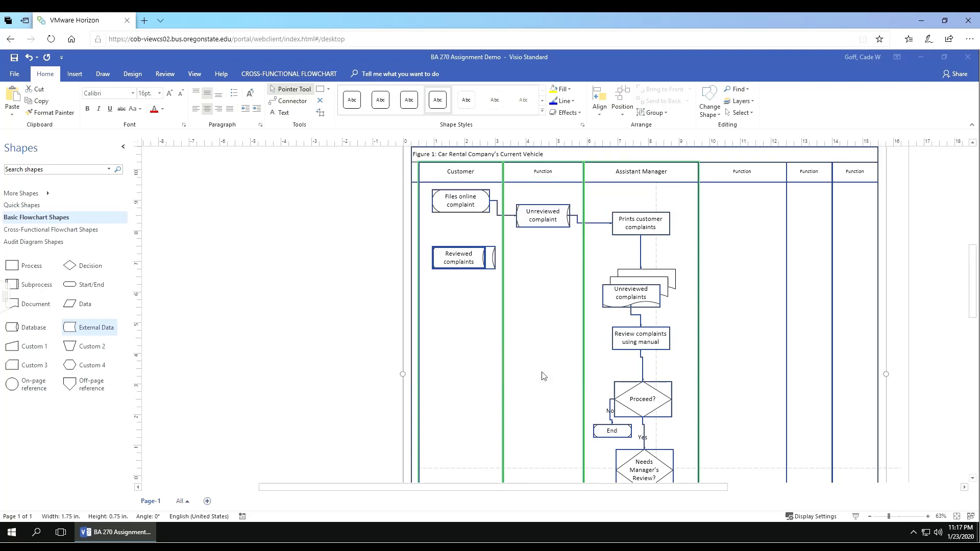
pyautogui.click(366, 258)
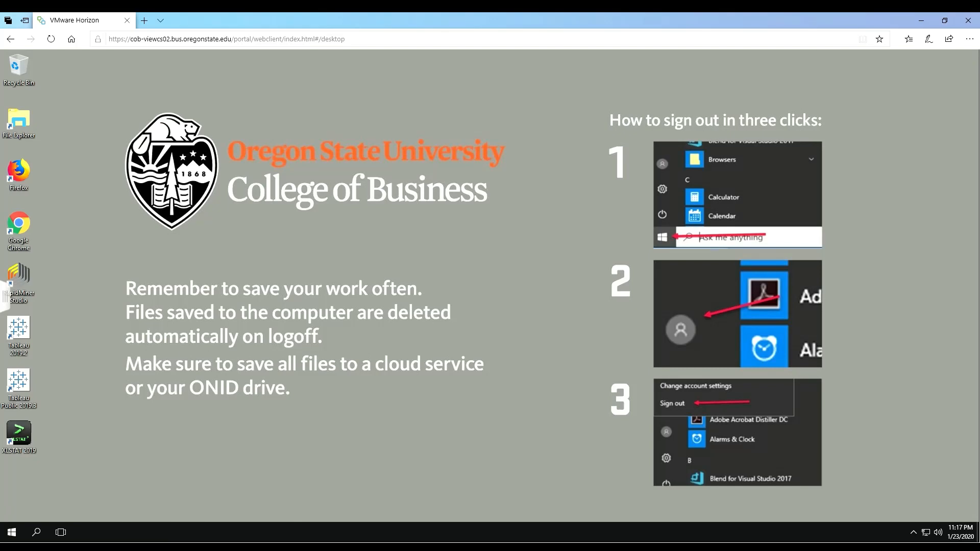
# Step: Launch Word from the taskbar search for 'word' and create a blank document
pyautogui.click(36, 532)
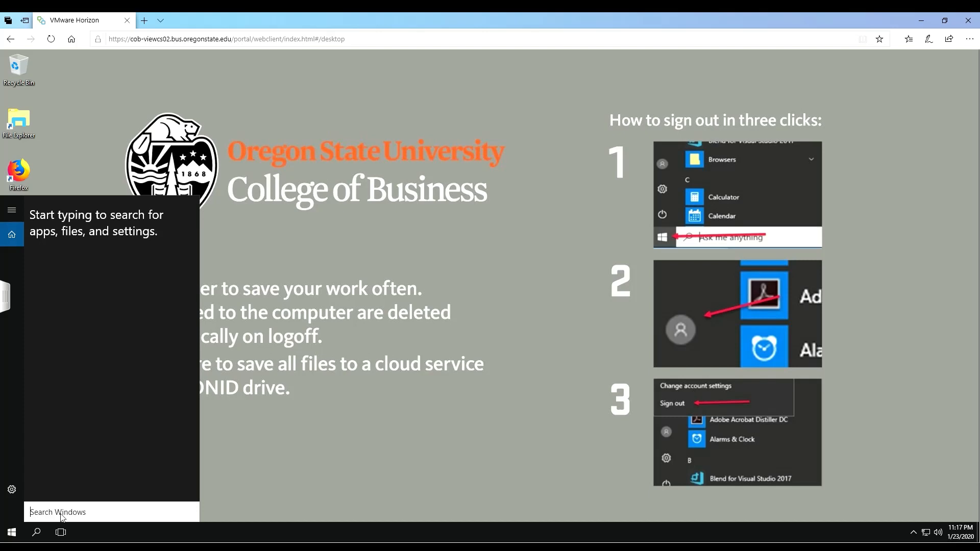
pyautogui.write('word')
pyautogui.click(99, 270)
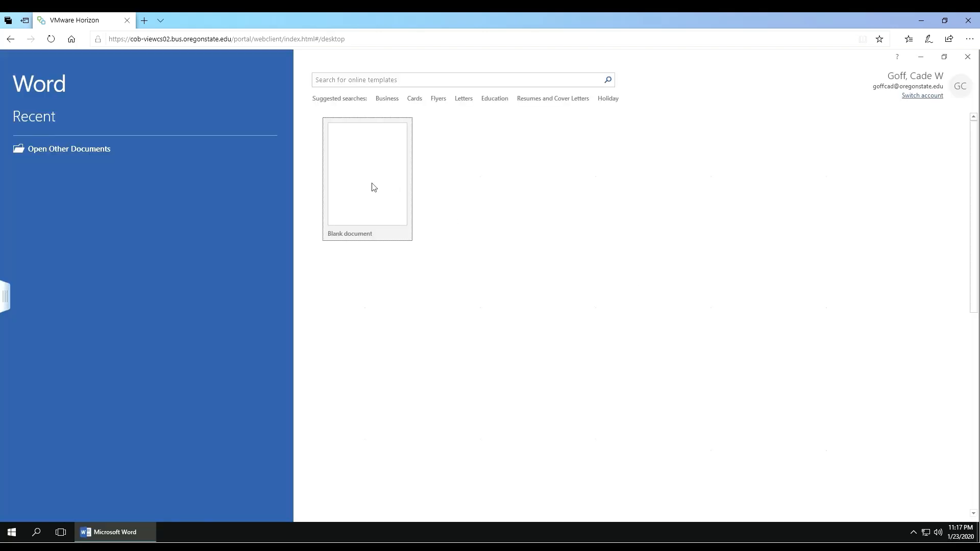
pyautogui.click(361, 183)
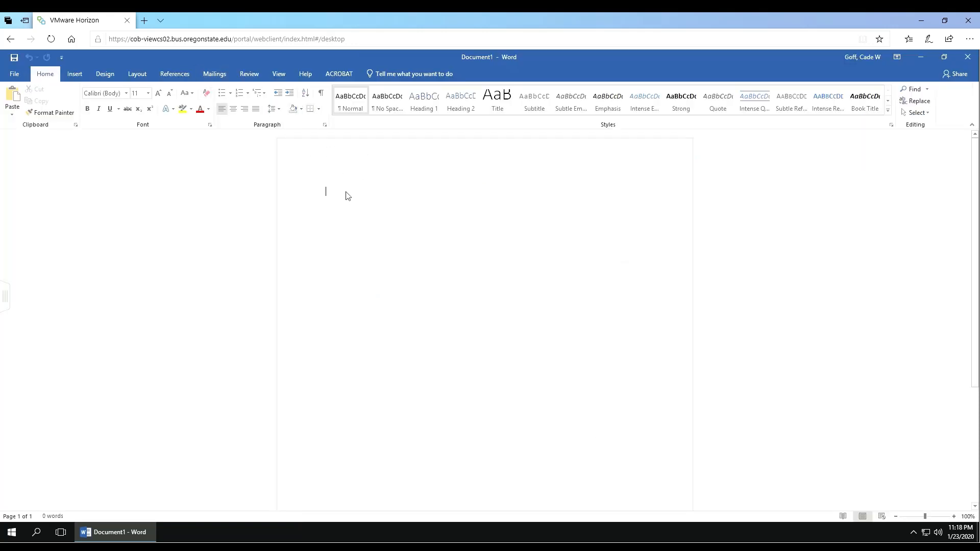
# Step: Center the paragraph and set the font size to 16
pyautogui.click(233, 109)
pyautogui.click(141, 93)
pyautogui.write('16')
pyautogui.press('Return')
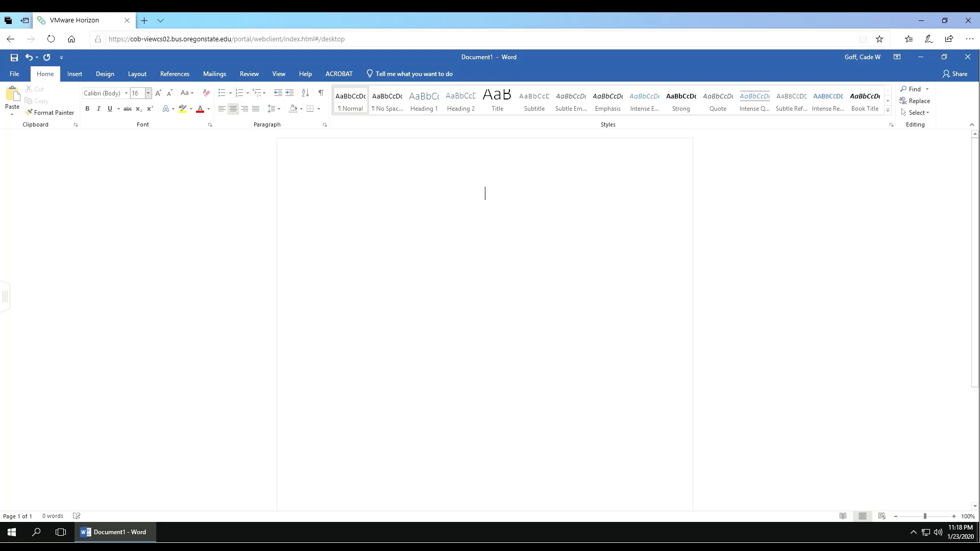
# Step: Type the student's name, 'BA 270', the instructor's name and the date 1/23/2020 on separate lines
pyautogui.write('Cade')
pyautogui.press('Return')
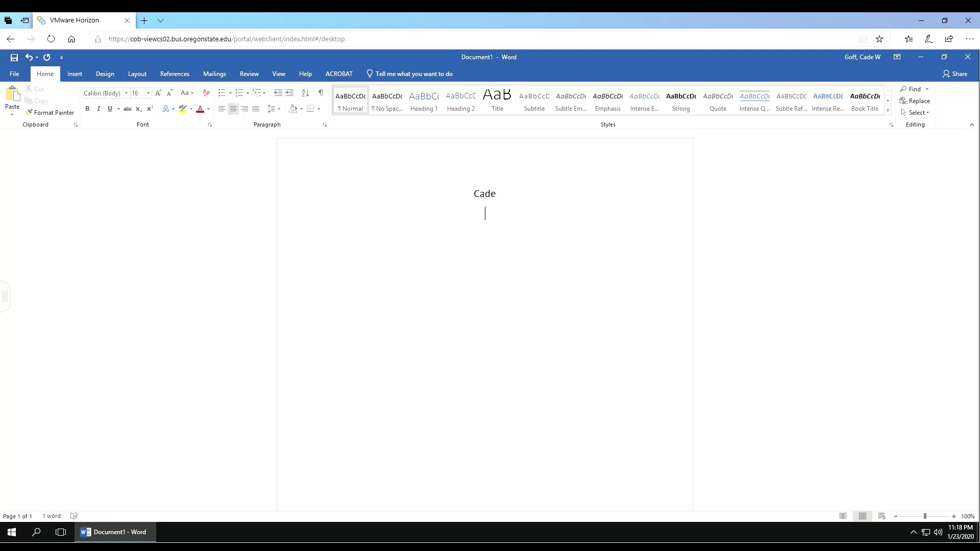
pyautogui.write('BA 270 Dr. Raja')
pyautogui.press('Return')
pyautogui.write('1-')
pyautogui.press('BackSpace')
pyautogui.write('/23/20')
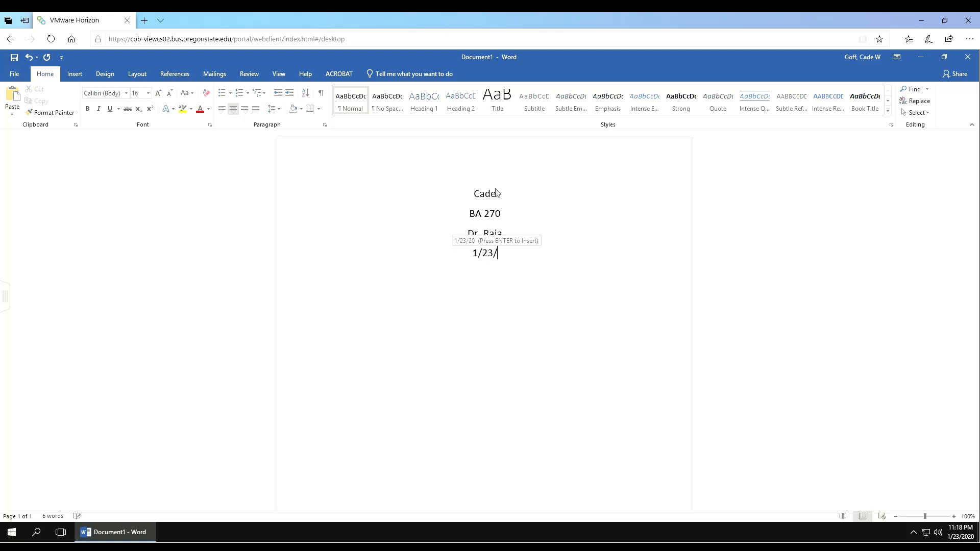
pyautogui.write('20')
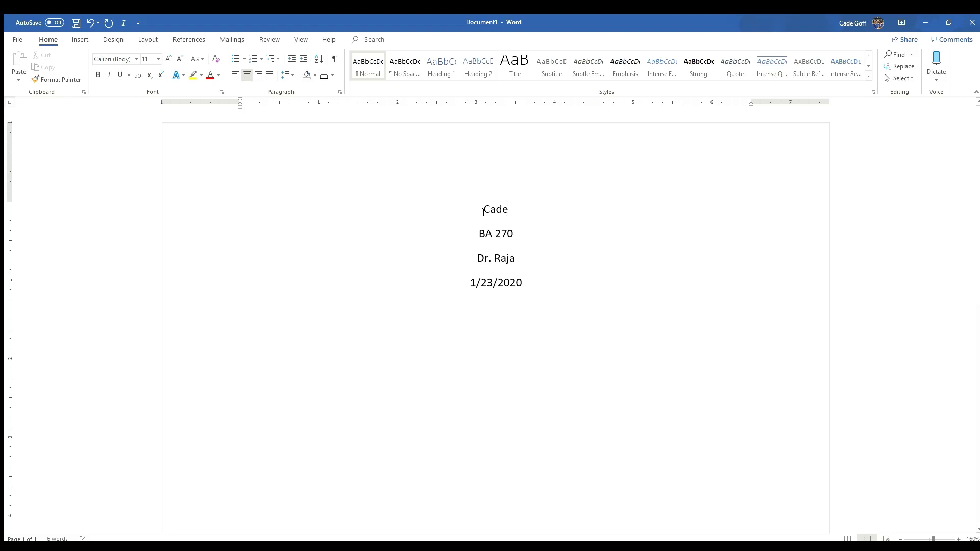
# Step: Insert a page break after the title page
pyautogui.scroll(-1, 533, 260)
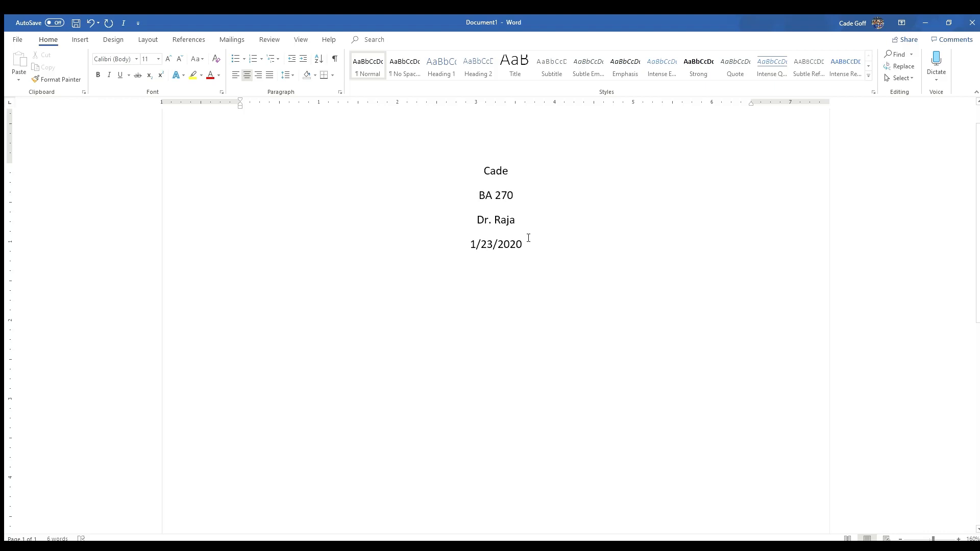
pyautogui.scroll(-4, 529, 238)
pyautogui.scroll(5, 528, 252)
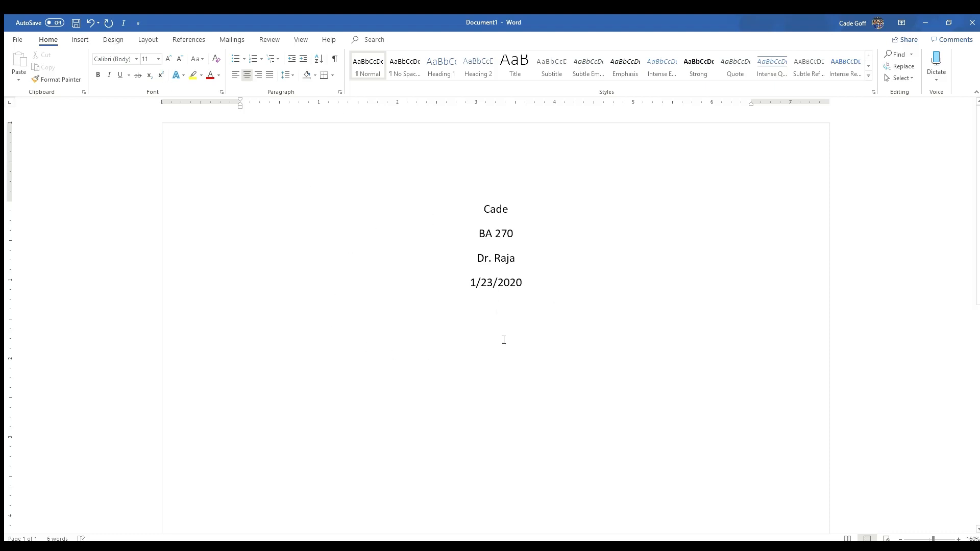
pyautogui.click(80, 40)
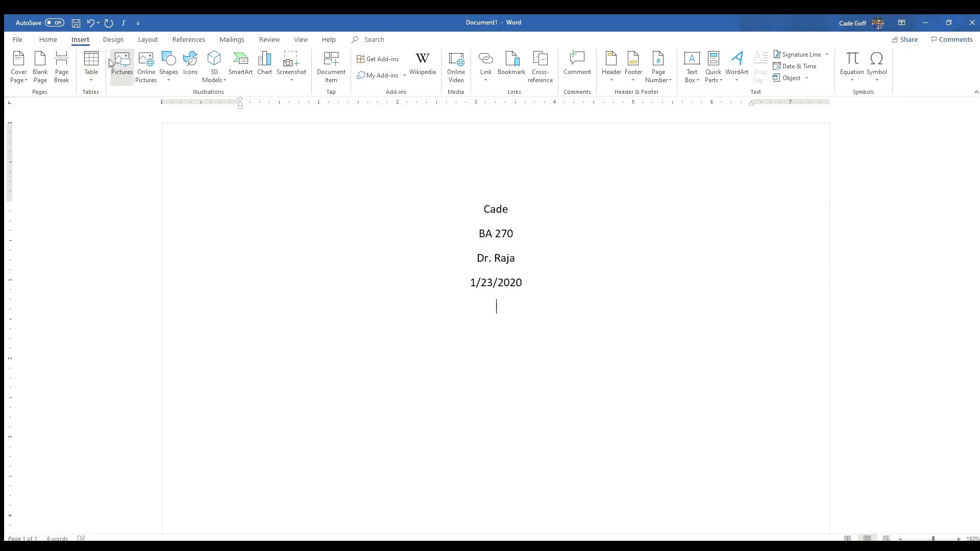
pyautogui.click(62, 72)
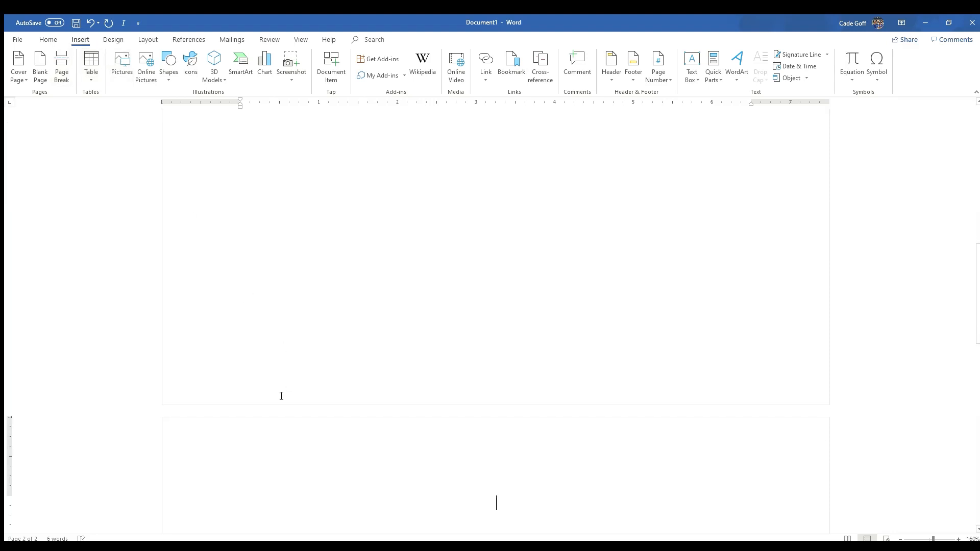
pyautogui.scroll(-1, 281, 411)
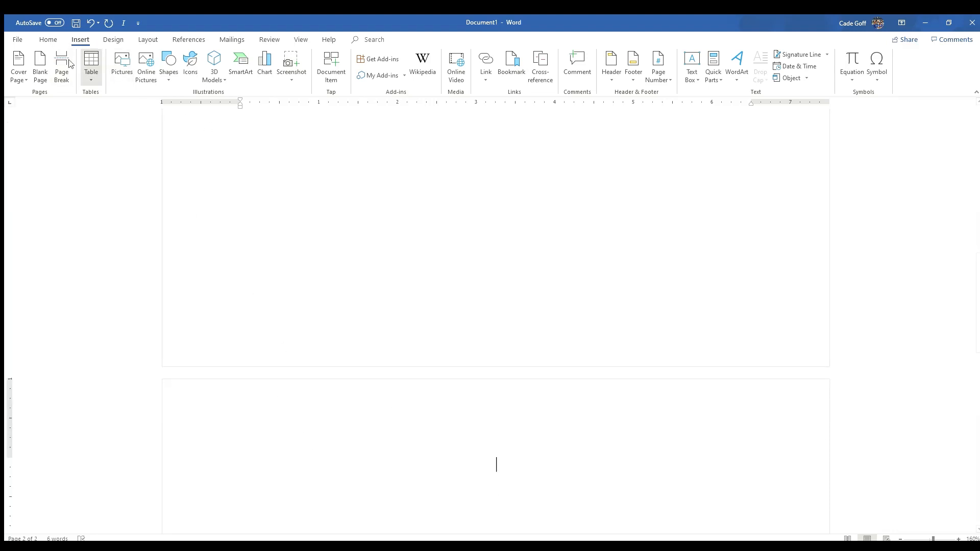
# Step: Left-align the new page, type a line of filler text, and start a new line
pyautogui.click(48, 39)
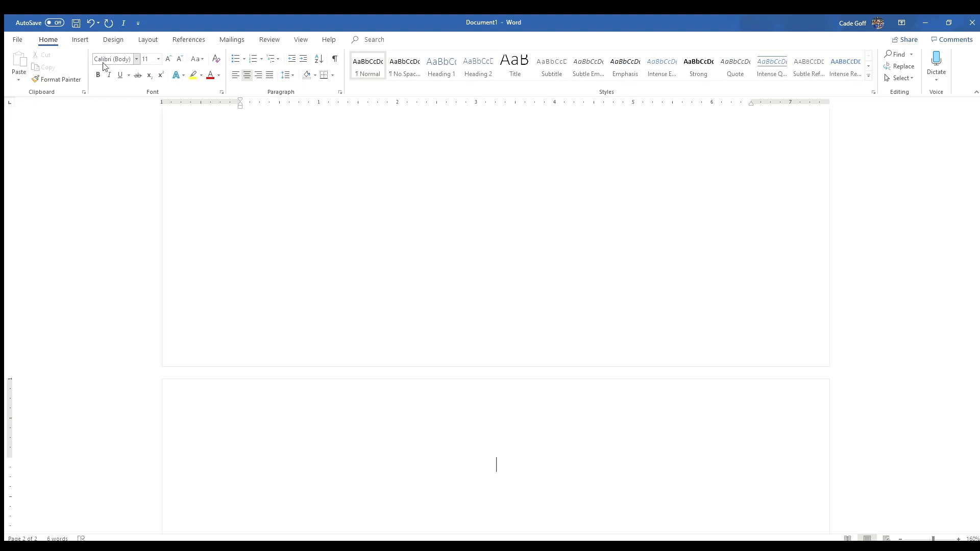
pyautogui.click(235, 76)
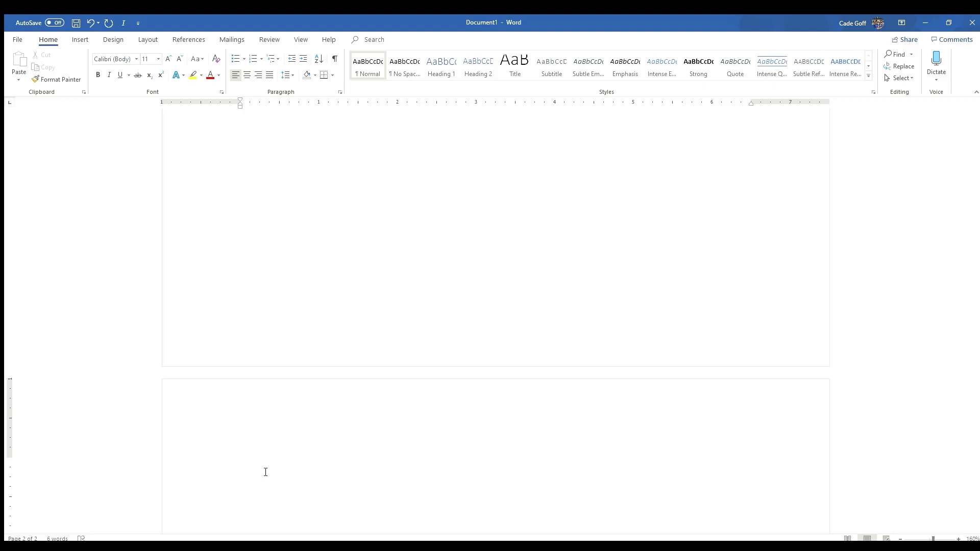
pyautogui.write('Akl;jfd;kjlajkfl;aslk;jfkjasdklj;fkjl;adsfjklasd')
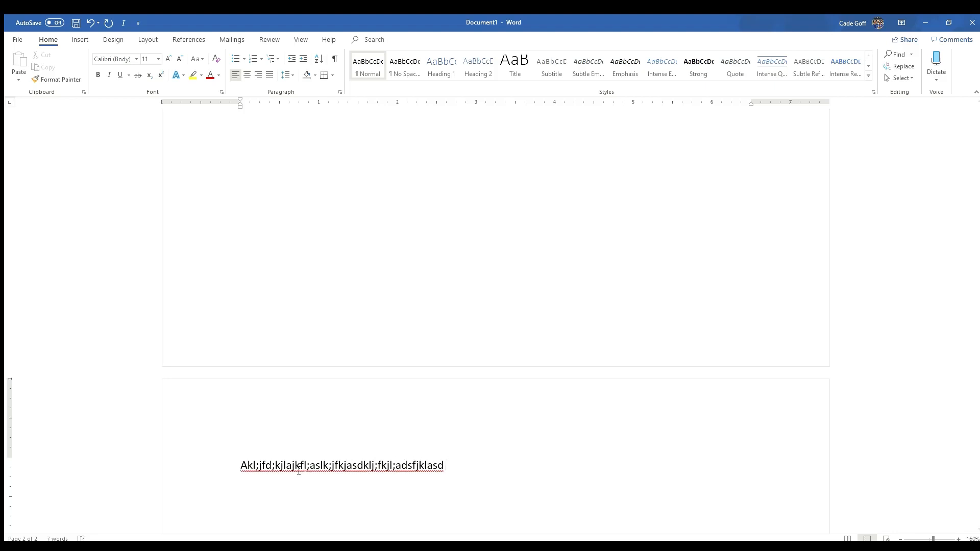
pyautogui.press('Return')
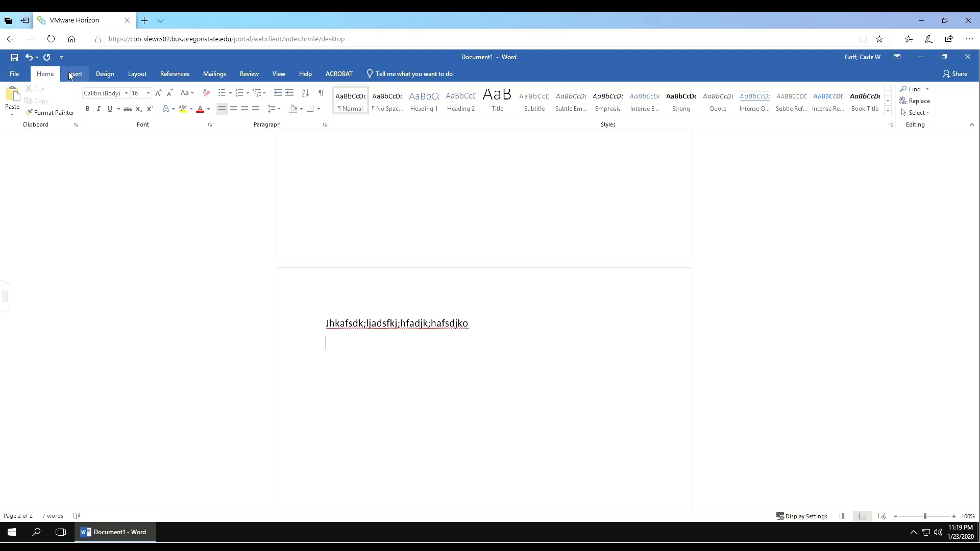
# Step: Insert the BA 270 Assignment Demo JPEG from the Z: drive's BA 270 Assignment Demo folder
pyautogui.click(74, 74)
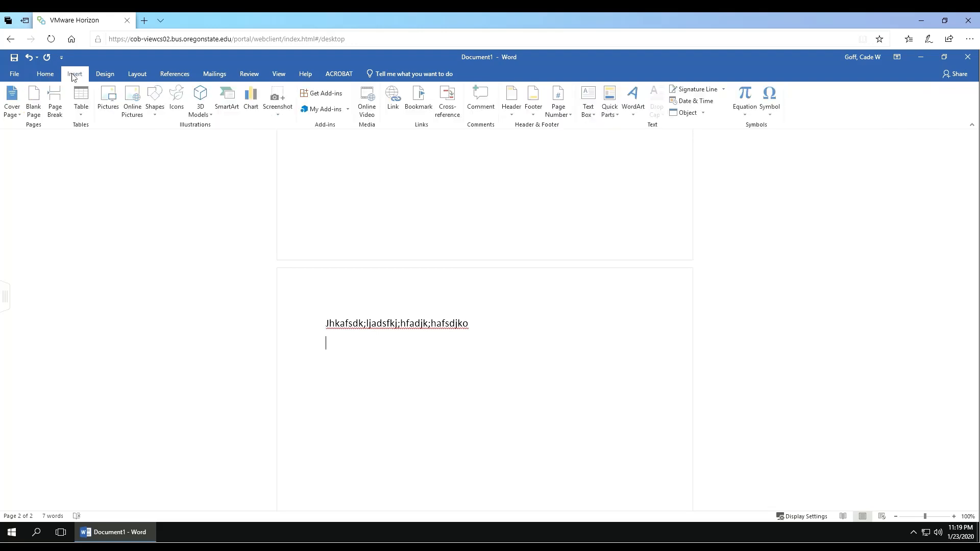
pyautogui.click(108, 100)
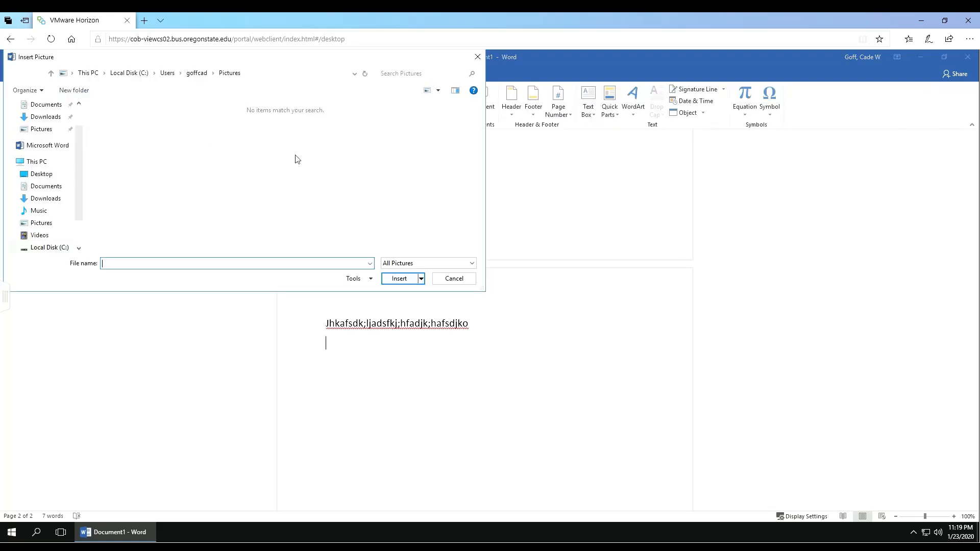
pyautogui.click(9, 162)
pyautogui.click(10, 193)
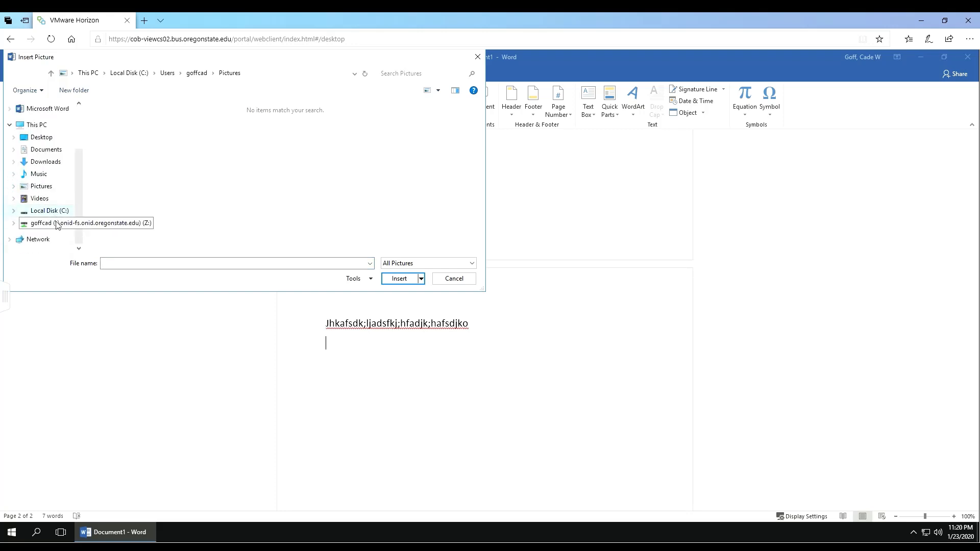
pyautogui.click(57, 225)
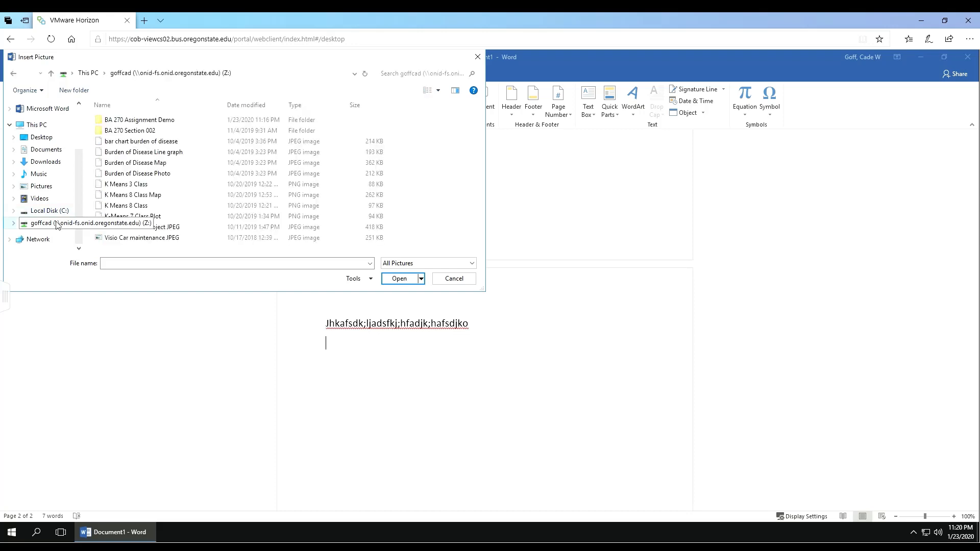
pyautogui.doubleClick(155, 125)
pyautogui.click(156, 120)
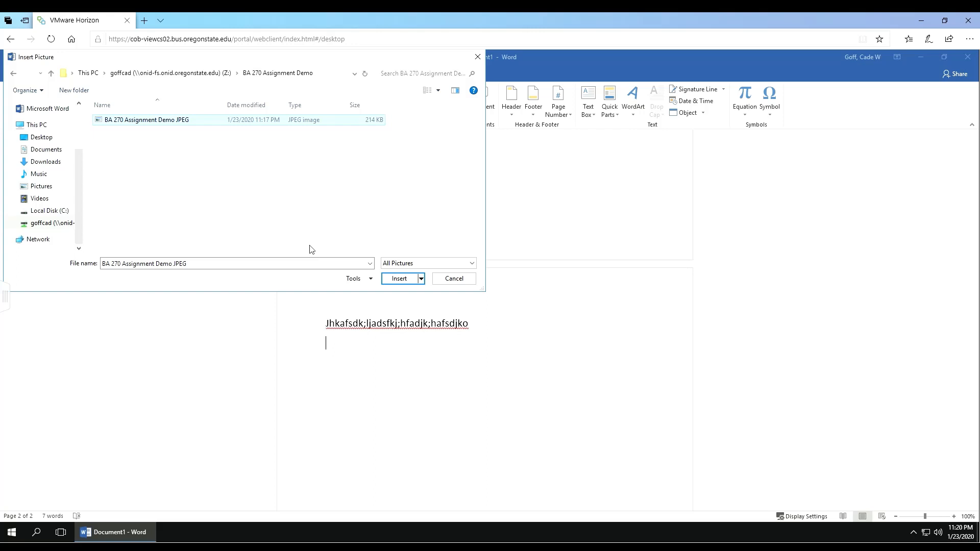
pyautogui.click(400, 278)
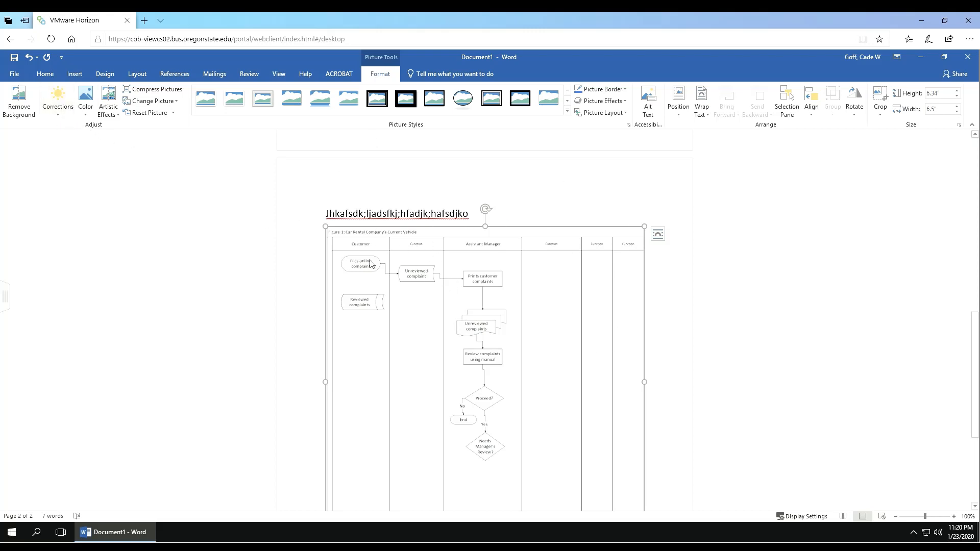
# Step: Set the flowchart picture's Sharpness to 100% in Picture Corrections Options
pyautogui.click(59, 114)
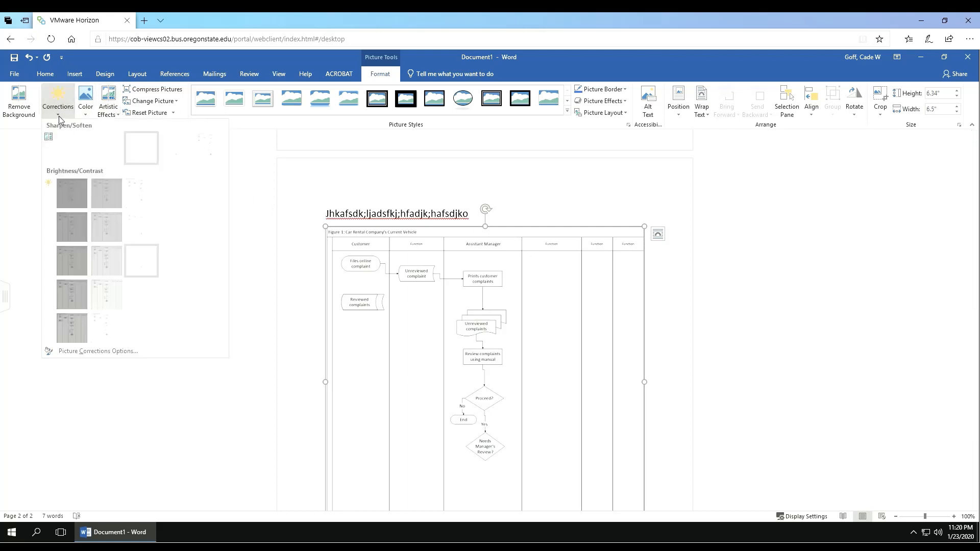
pyautogui.click(45, 75)
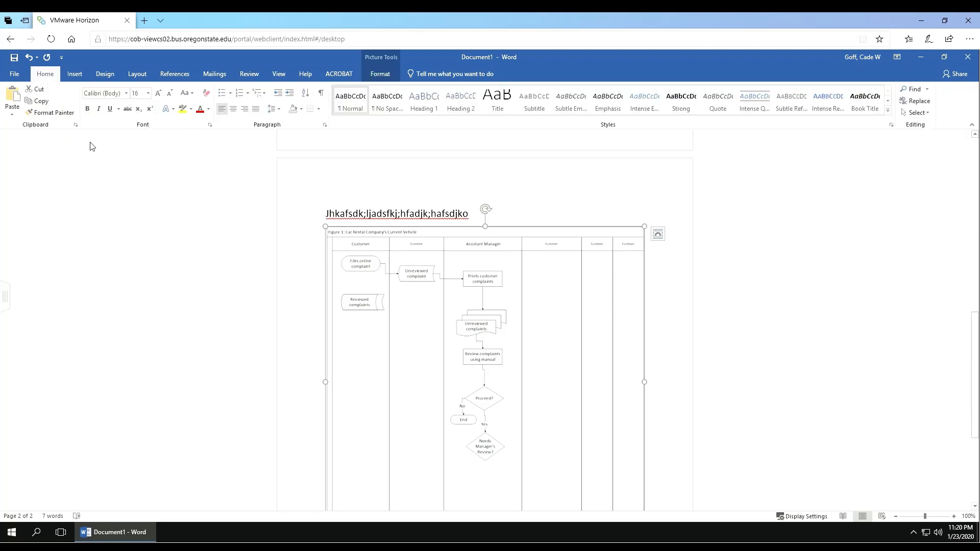
pyautogui.click(211, 224)
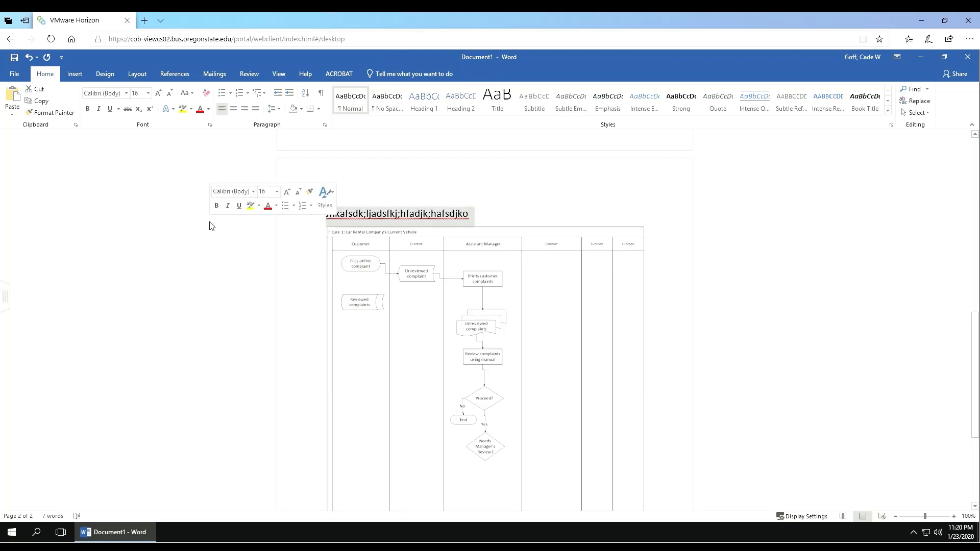
pyautogui.click(453, 275)
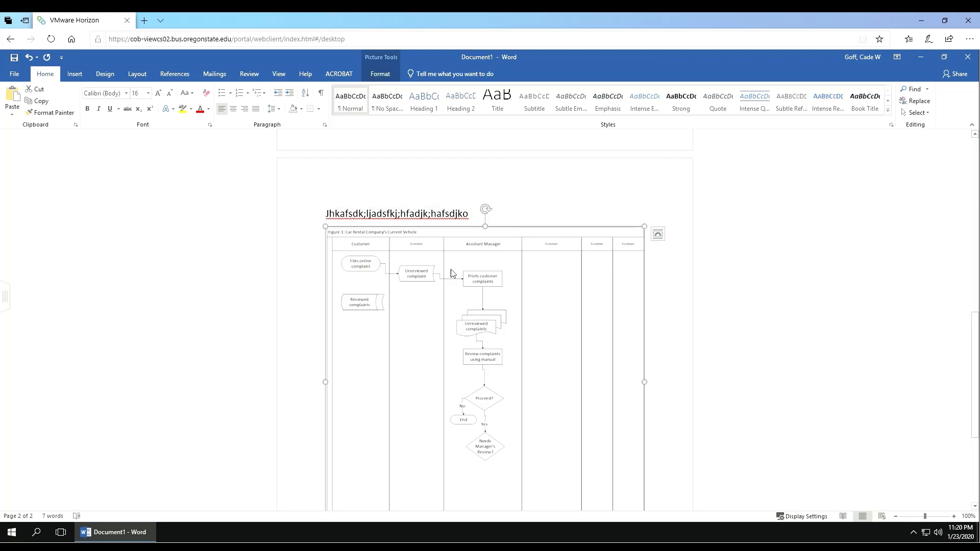
pyautogui.click(379, 74)
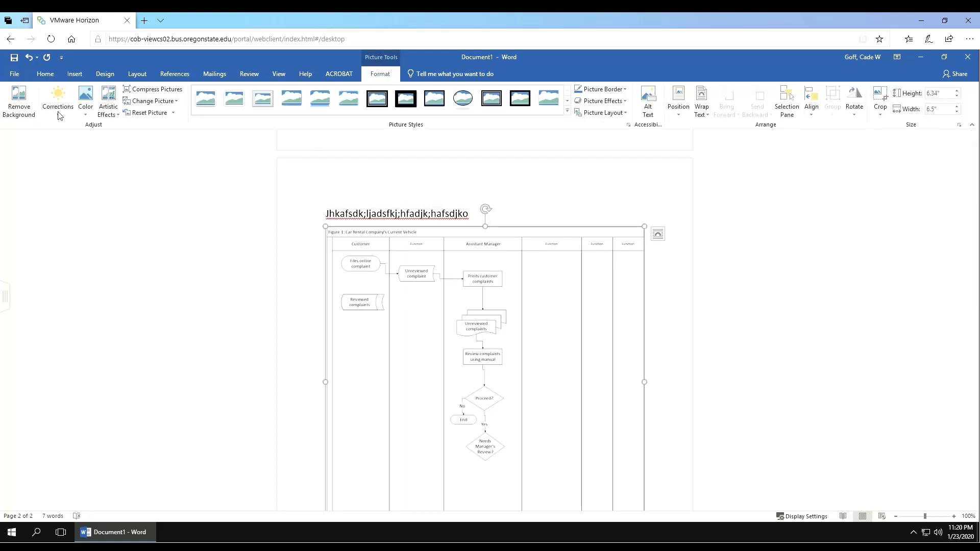
pyautogui.click(58, 113)
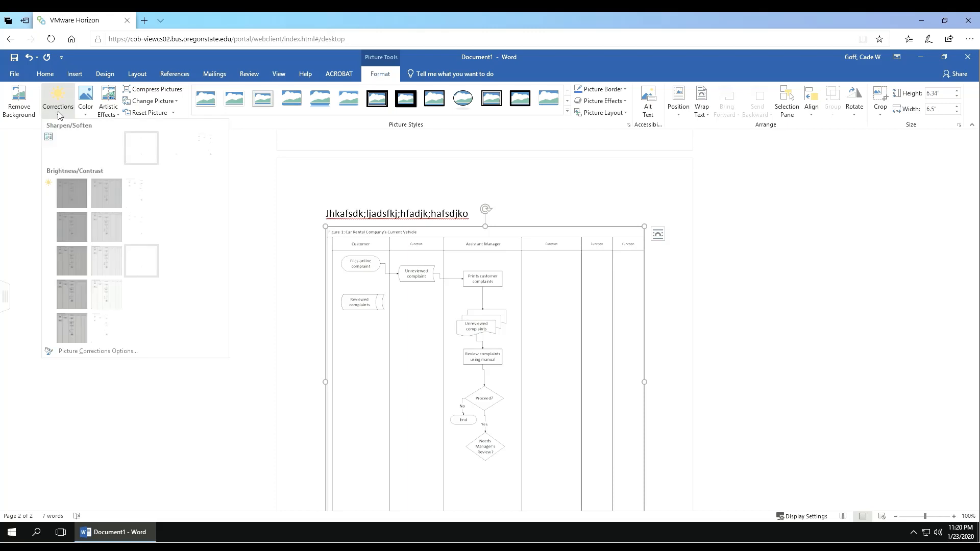
pyautogui.click(98, 352)
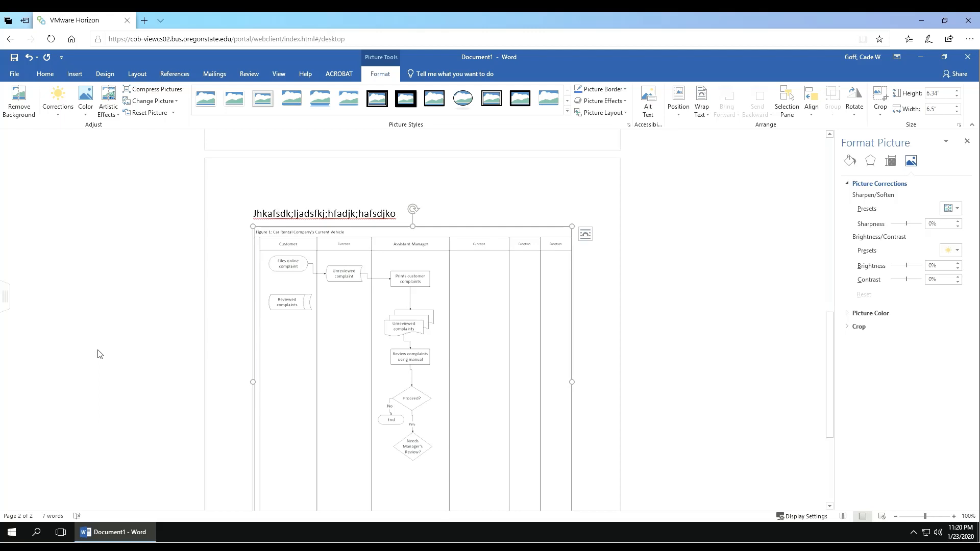
pyautogui.click(933, 228)
pyautogui.press('BackSpace')
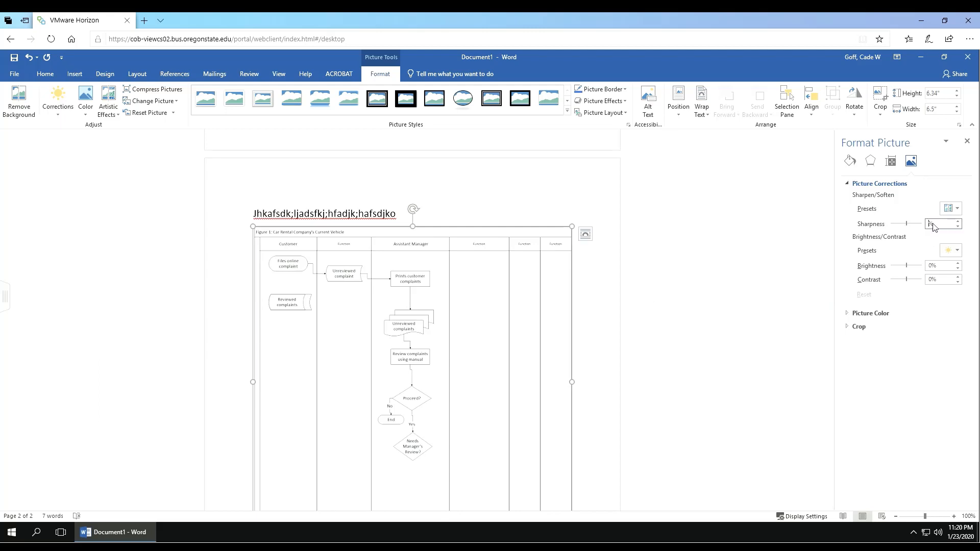
pyautogui.write('100')
pyautogui.press('Return')
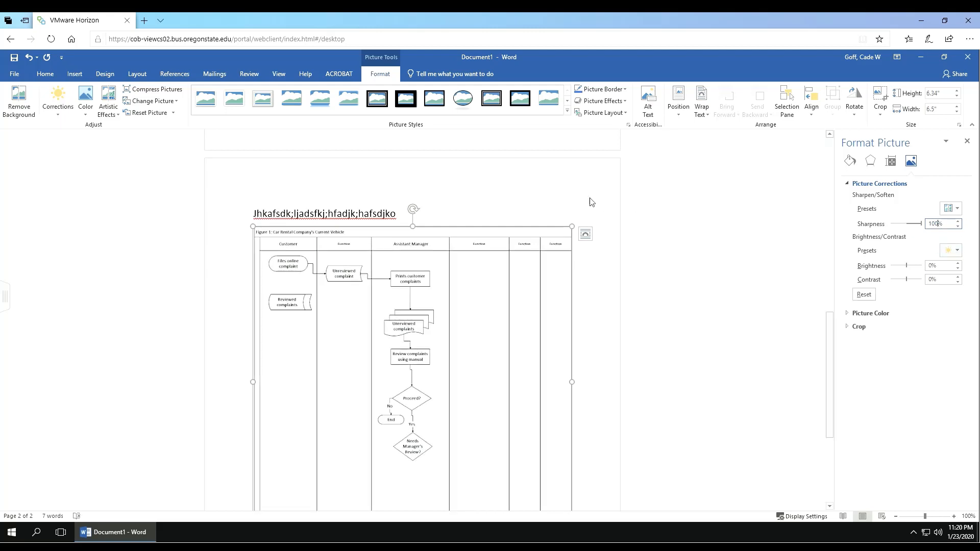
pyautogui.click(908, 281)
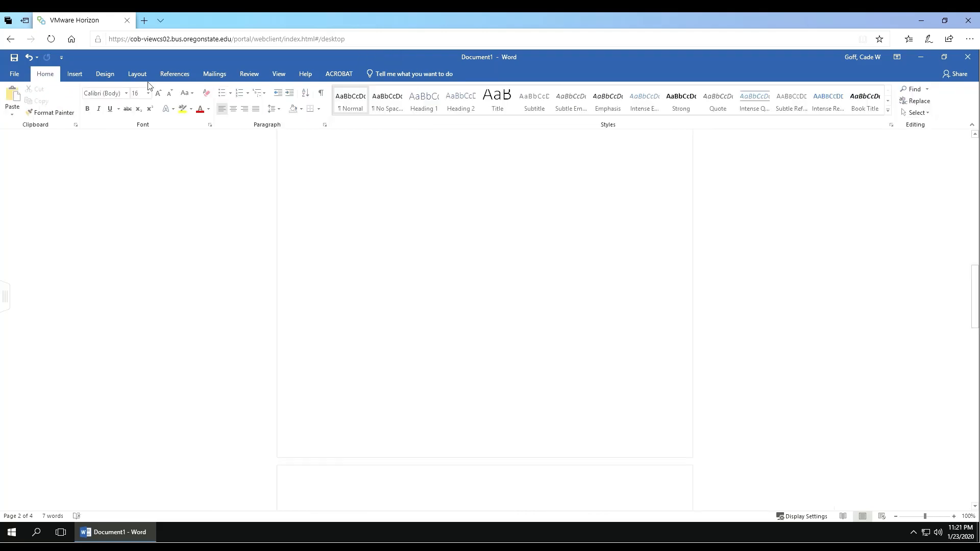
pyautogui.scroll(-3, 510, 221)
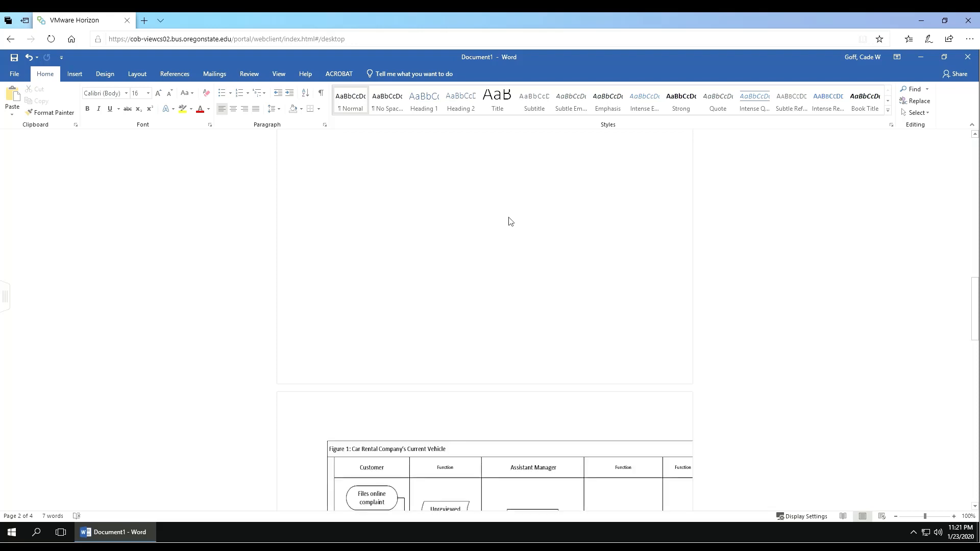
pyautogui.scroll(-5, 510, 221)
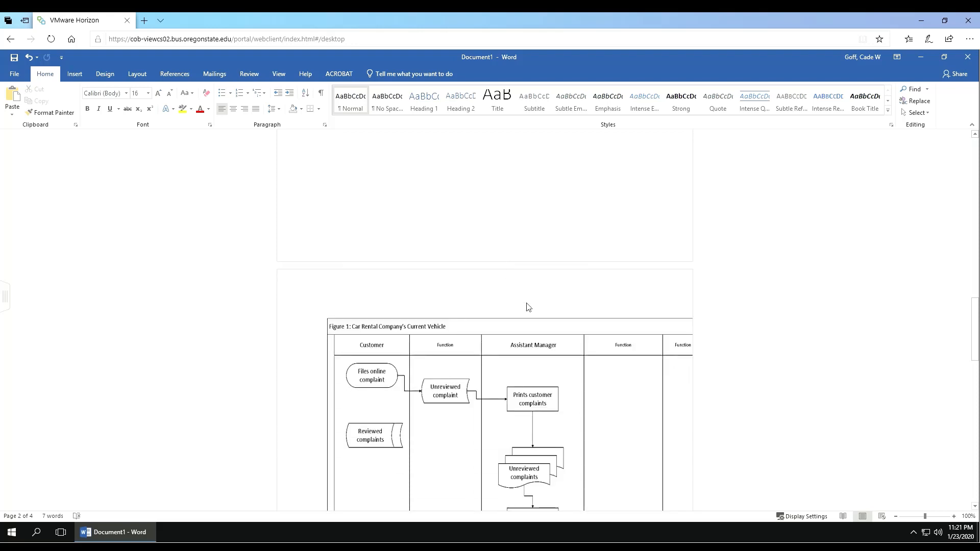
pyautogui.scroll(-3, 531, 273)
pyautogui.scroll(7, 522, 264)
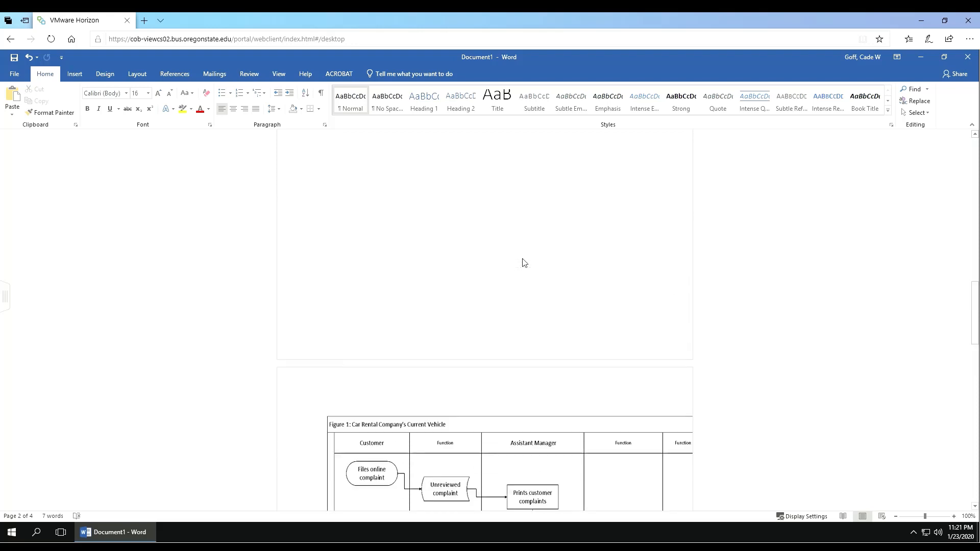
pyautogui.scroll(-14, 524, 263)
pyautogui.click(359, 412)
pyautogui.scroll(-3, 360, 413)
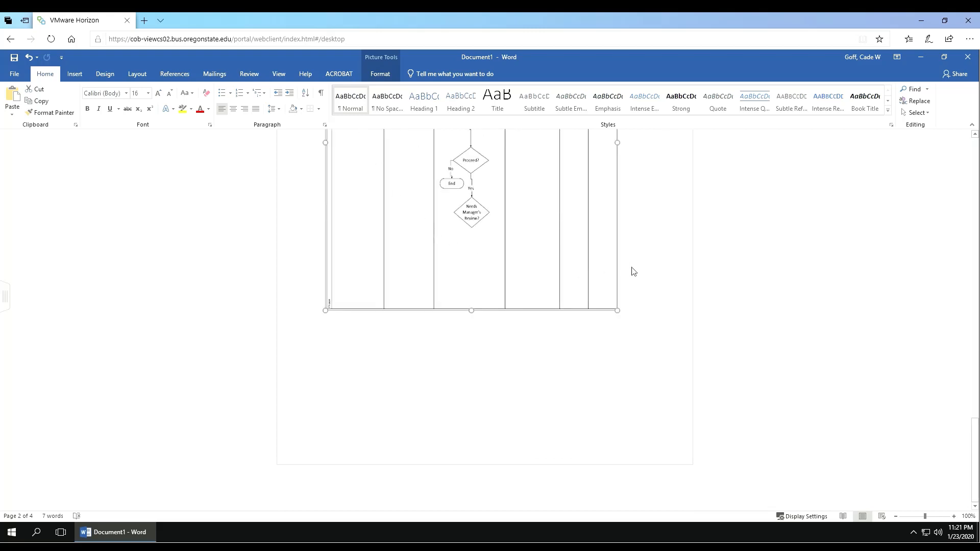
pyautogui.scroll(10, 626, 268)
pyautogui.scroll(-3, 624, 267)
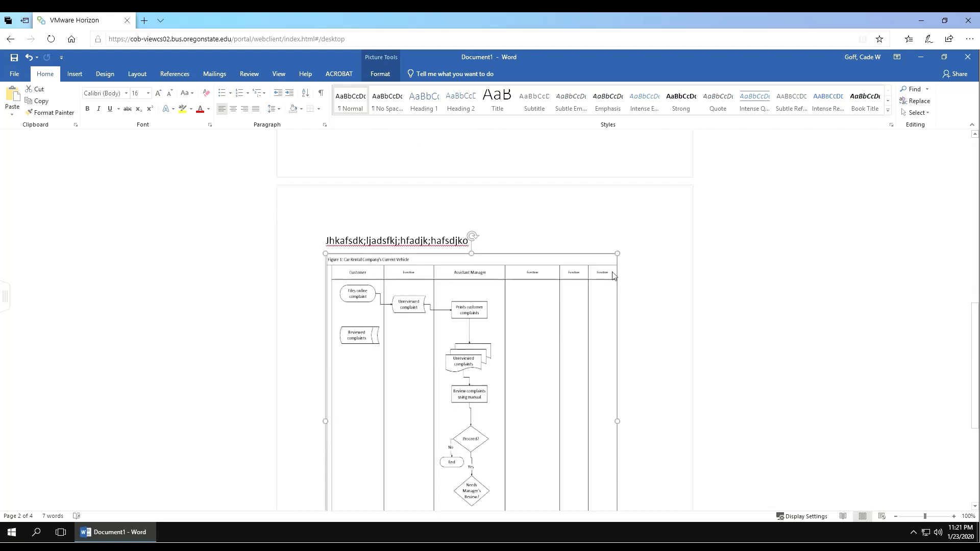
pyautogui.scroll(-3, 583, 266)
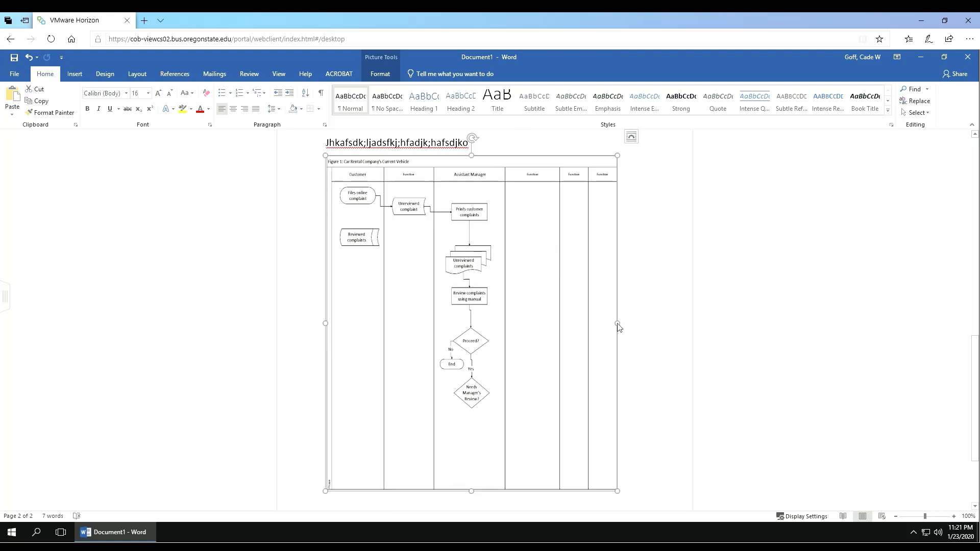
# Step: Drag the flowchart picture's side and bottom-right corner handles to make it slightly larger
pyautogui.moveTo(619, 326); pyautogui.dragTo(671, 329)
pyautogui.hotkey('ctrl', 'shift', 'Right')
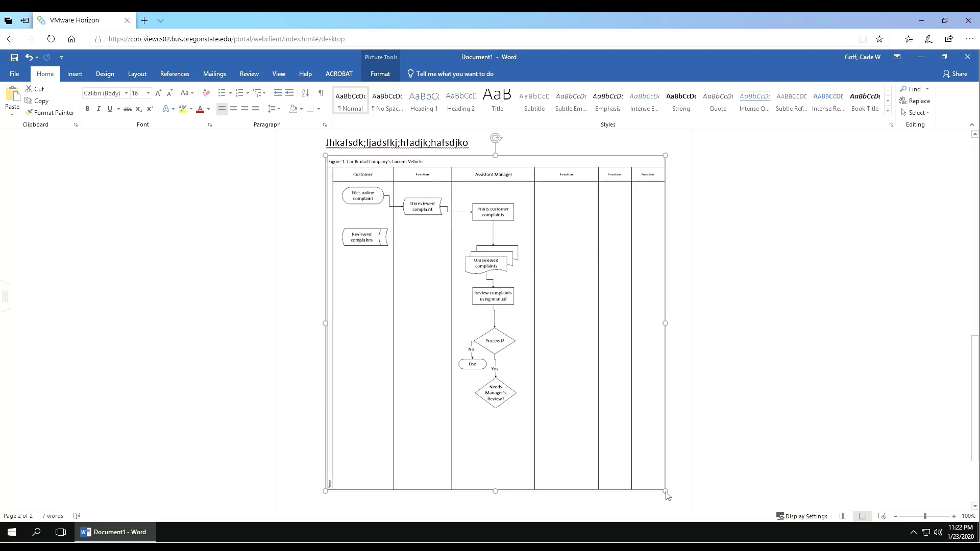
pyautogui.moveTo(666, 492); pyautogui.dragTo(650, 491)
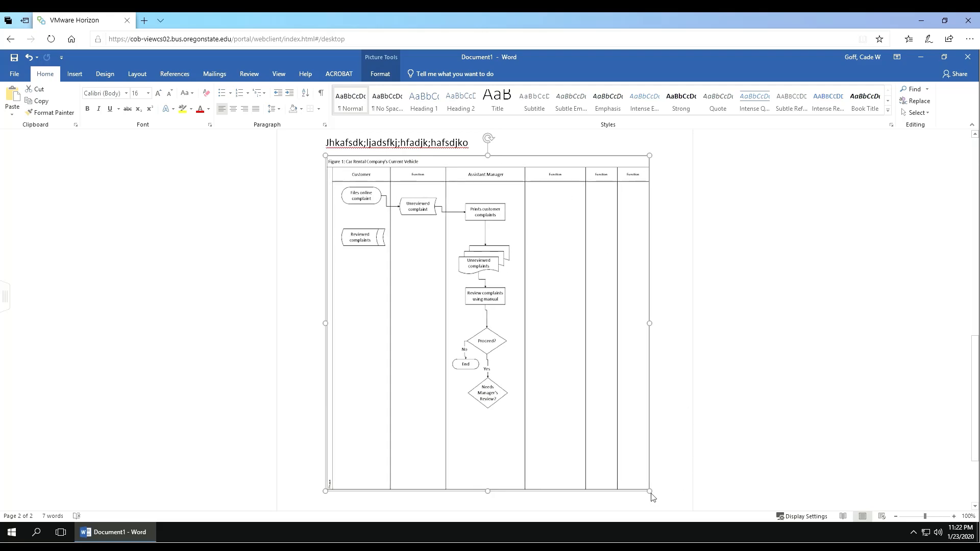
pyautogui.click(651, 495)
pyautogui.click(647, 461)
pyautogui.moveTo(650, 492); pyautogui.dragTo(667, 505)
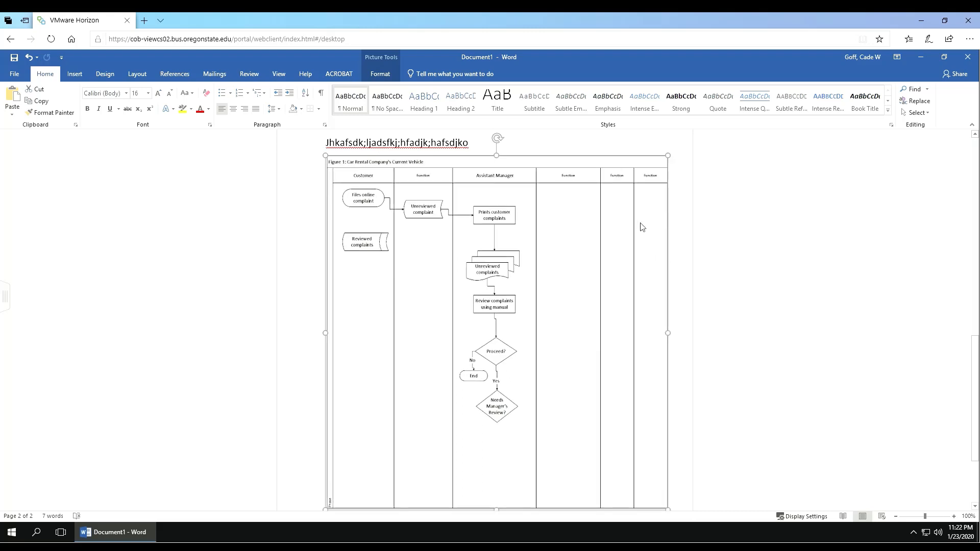
# Step: Scroll back up to the title page and bring up the Insert ribbon
pyautogui.scroll(3, 579, 226)
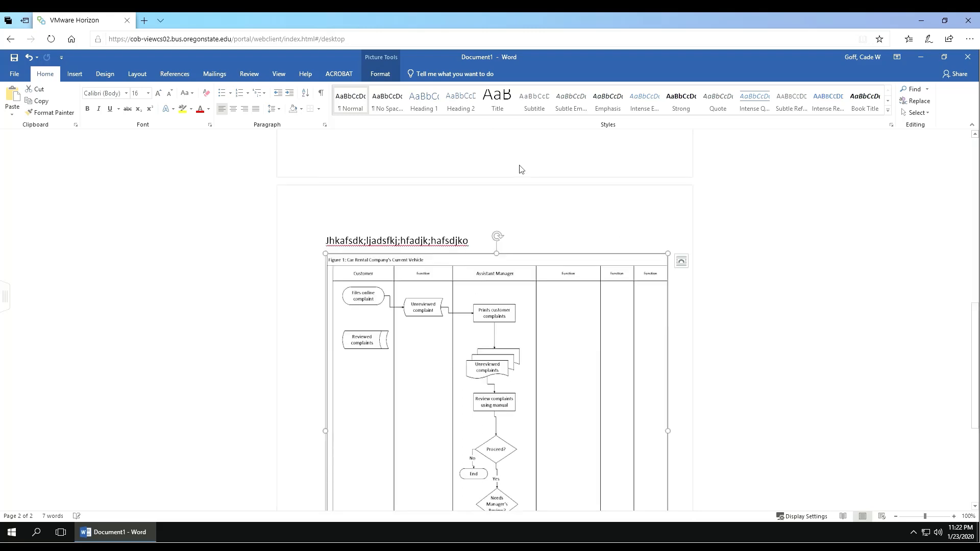
pyautogui.click(550, 241)
pyautogui.scroll(1, 551, 240)
pyautogui.scroll(5, 552, 240)
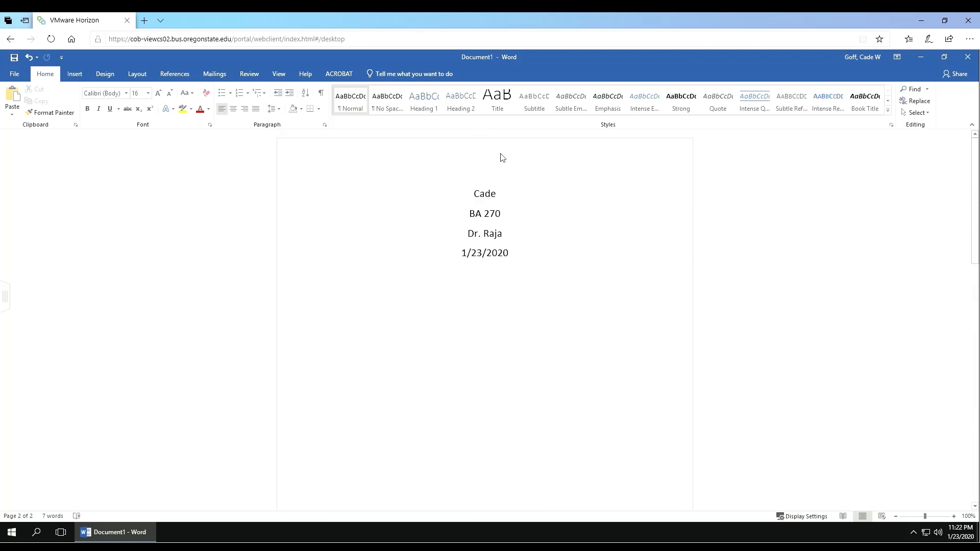
pyautogui.scroll(-5, 526, 189)
pyautogui.scroll(-3, 529, 189)
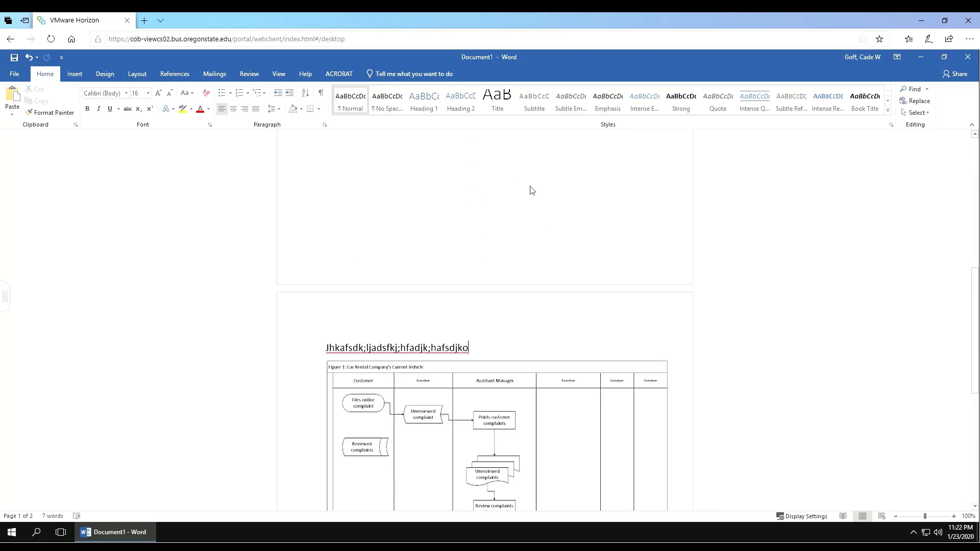
pyautogui.scroll(3, 591, 241)
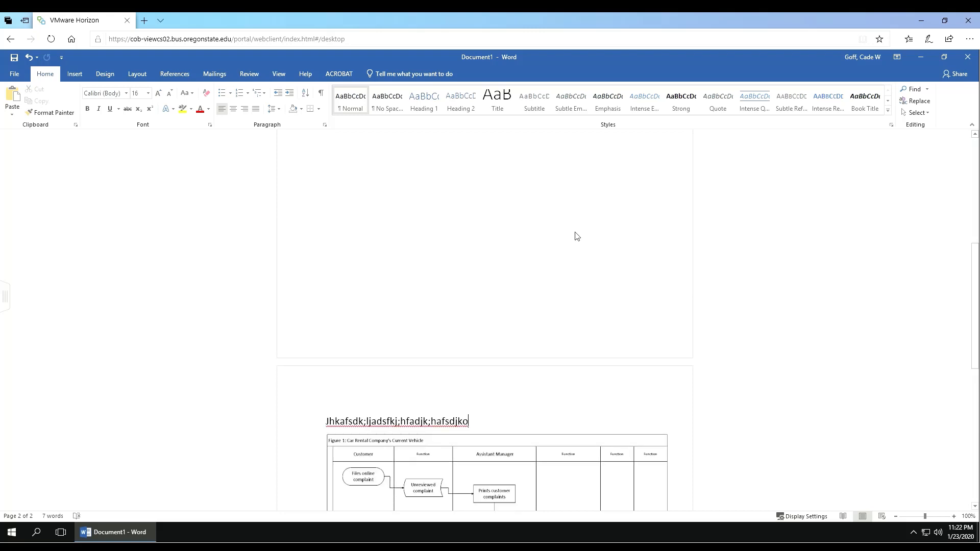
pyautogui.scroll(10, 566, 220)
pyautogui.scroll(-16, 549, 230)
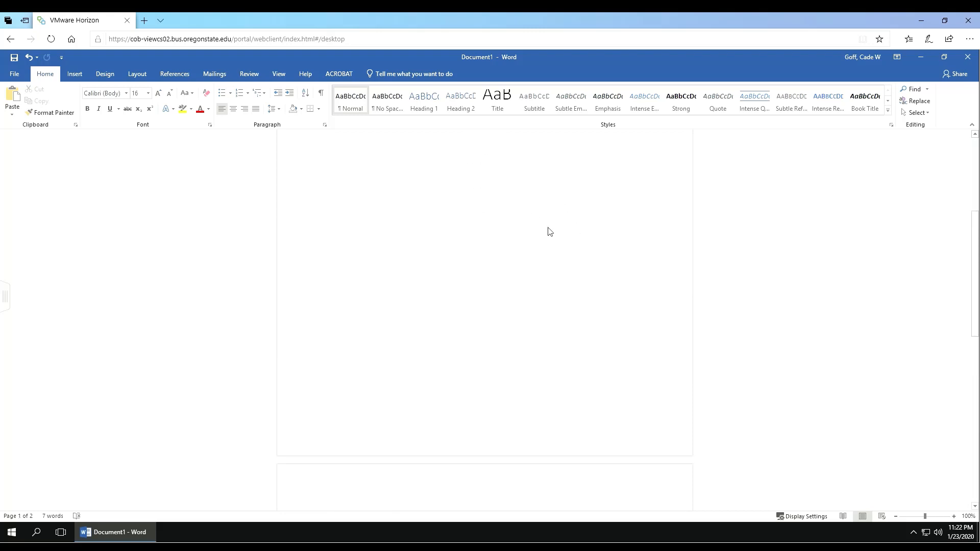
pyautogui.scroll(-11, 548, 239)
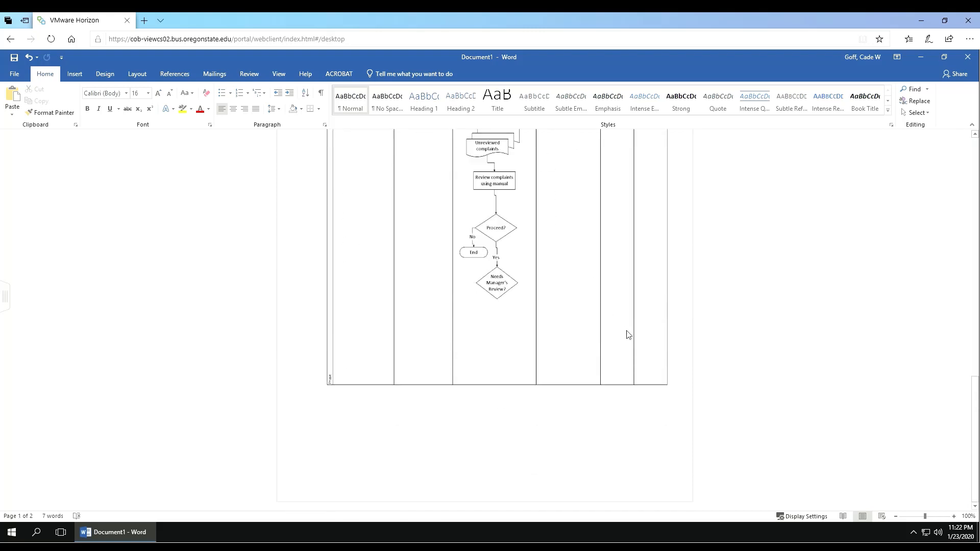
pyautogui.scroll(12, 562, 316)
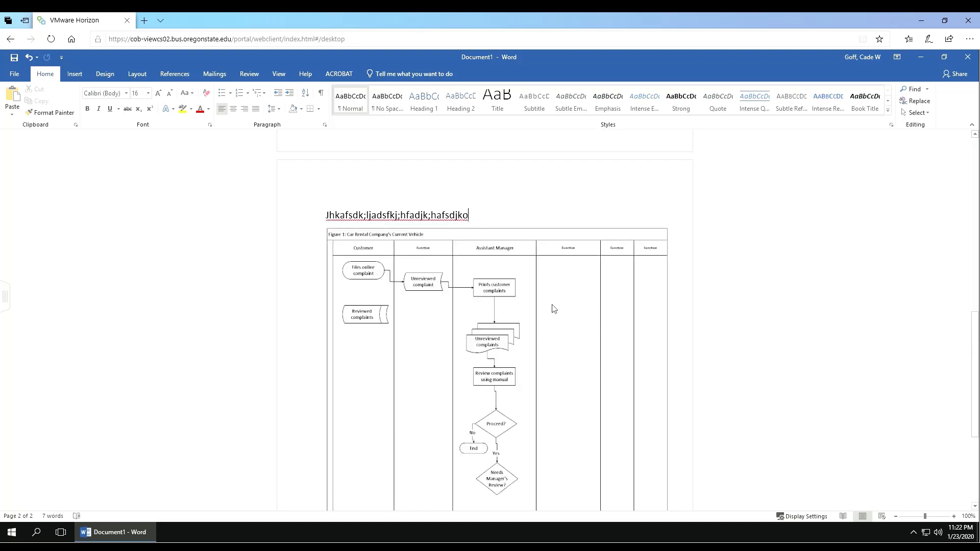
pyautogui.scroll(8, 539, 300)
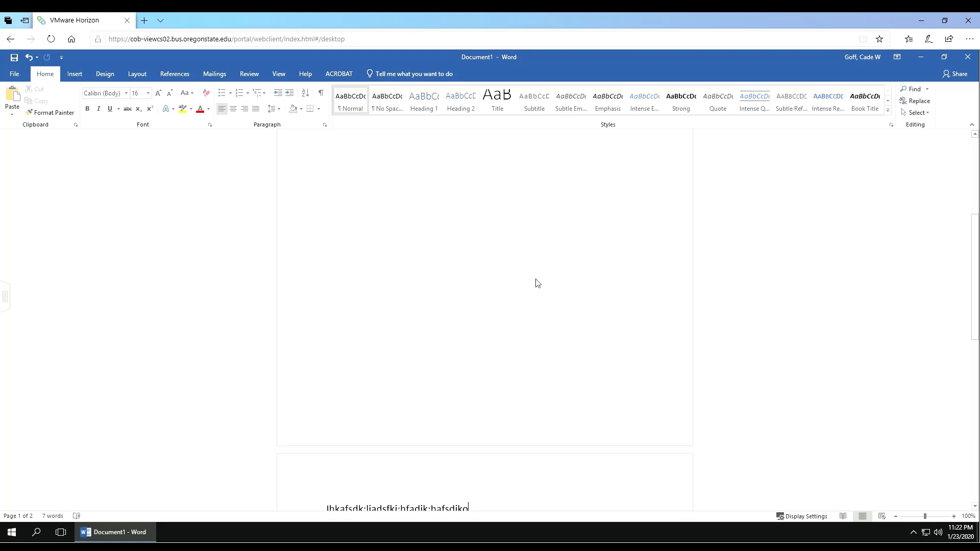
pyautogui.scroll(8, 538, 283)
pyautogui.scroll(2, 537, 283)
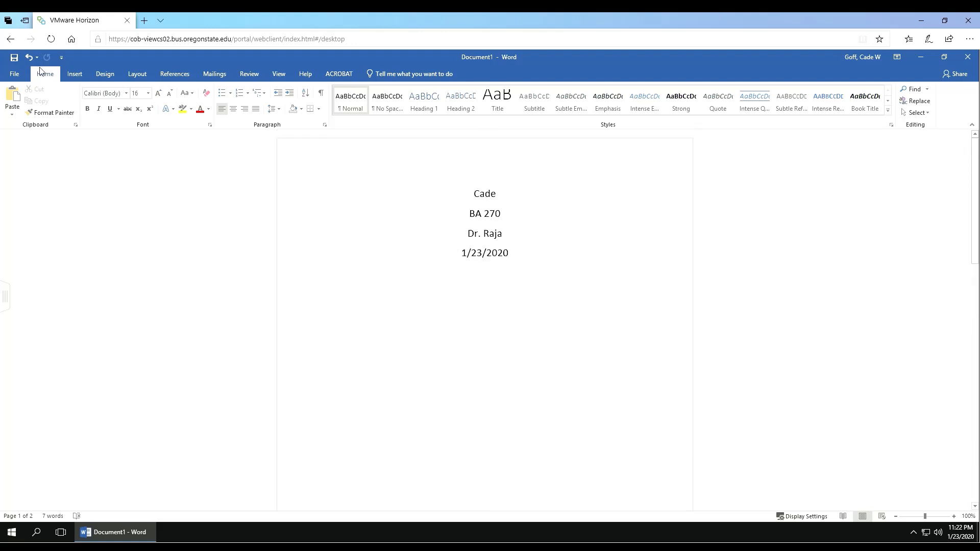
pyautogui.click(75, 73)
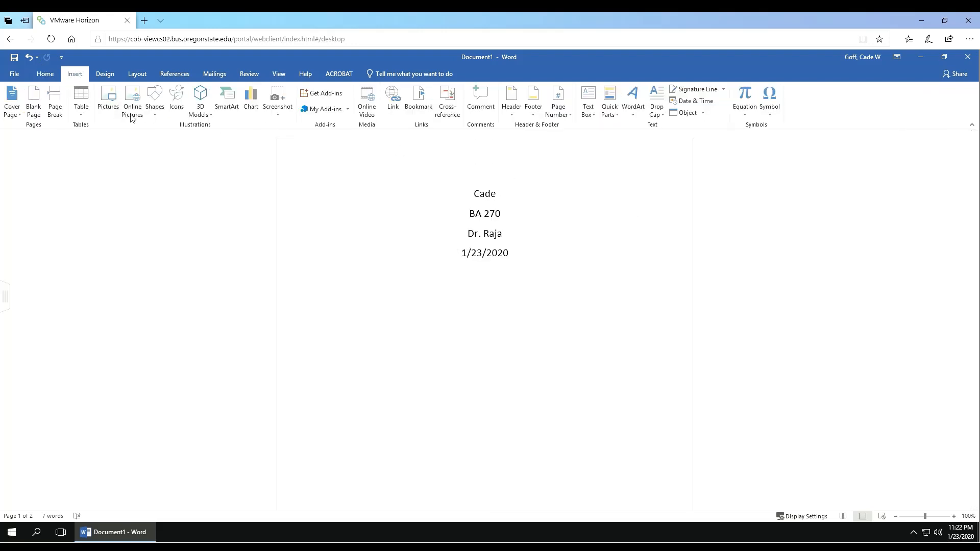
# Step: Insert a Bottom of Page, Plain Number 3 page number in the footer
pyautogui.click(570, 118)
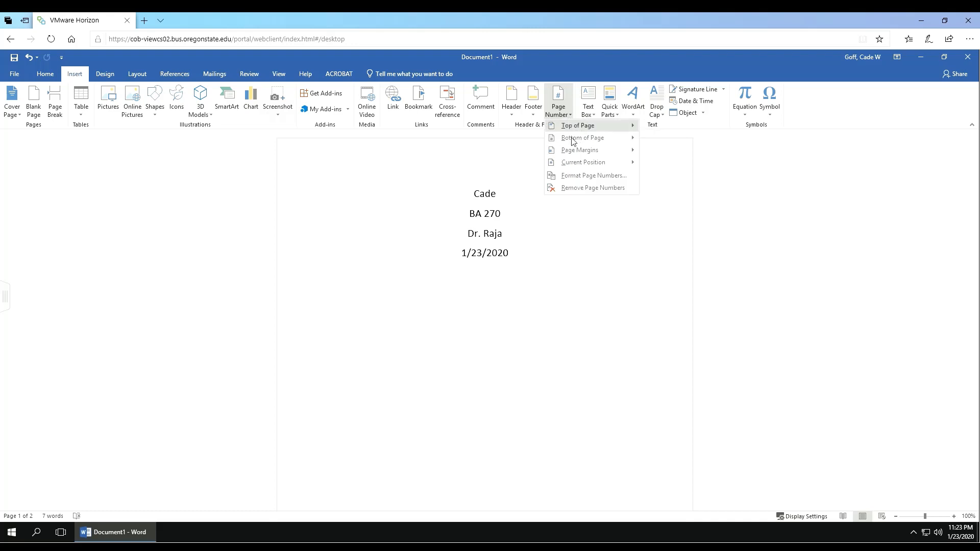
pyautogui.moveTo(597, 141)
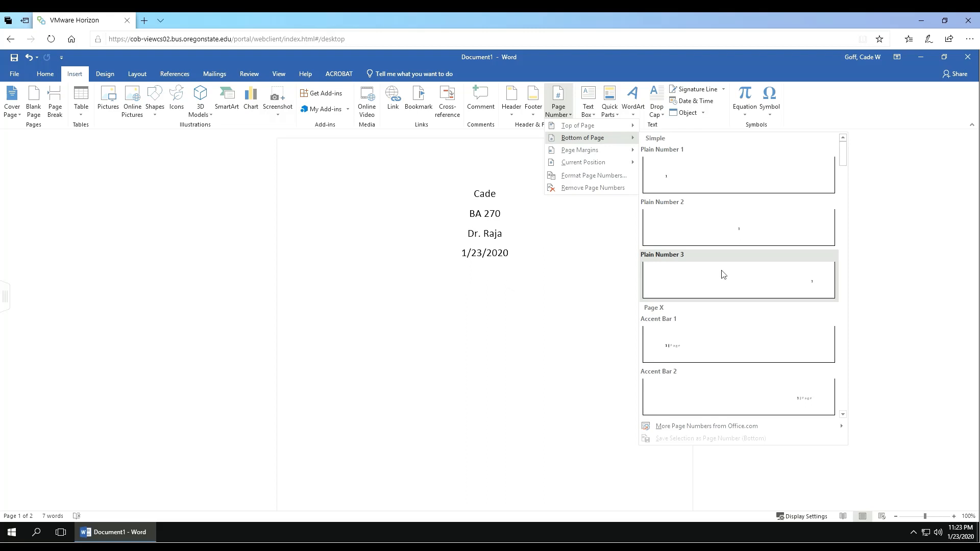
pyautogui.click(724, 274)
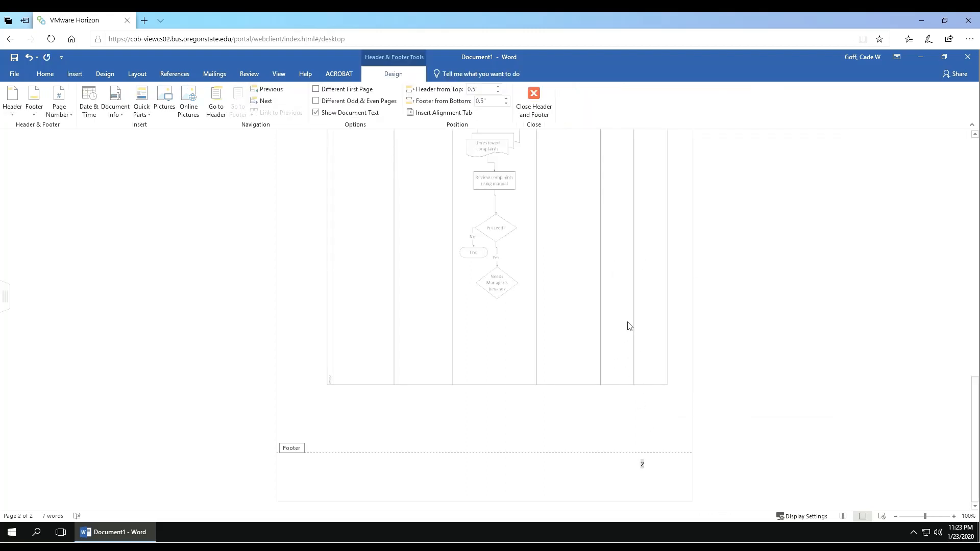
pyautogui.scroll(10, 628, 326)
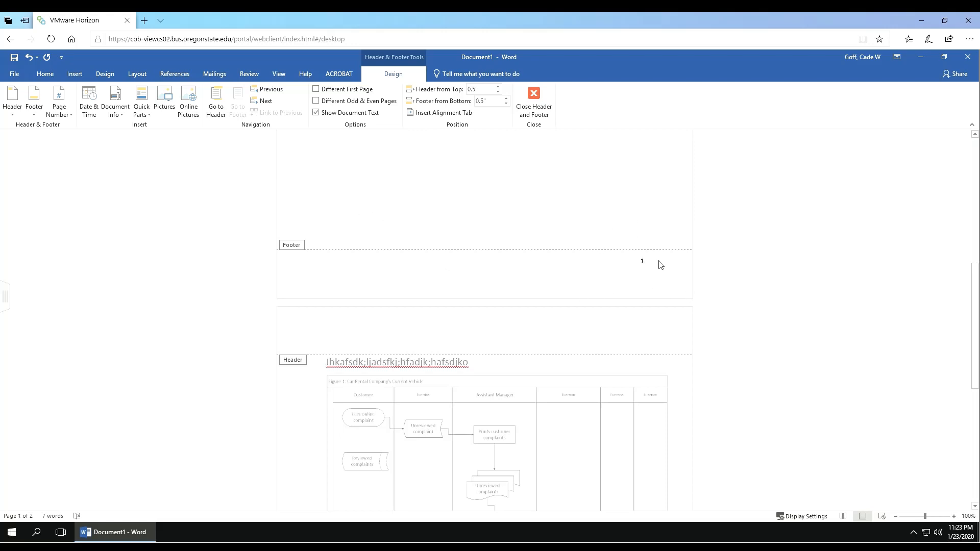
# Step: Check Different First Page in the header and footer design options
pyautogui.scroll(-10, 654, 263)
pyautogui.scroll(10, 600, 338)
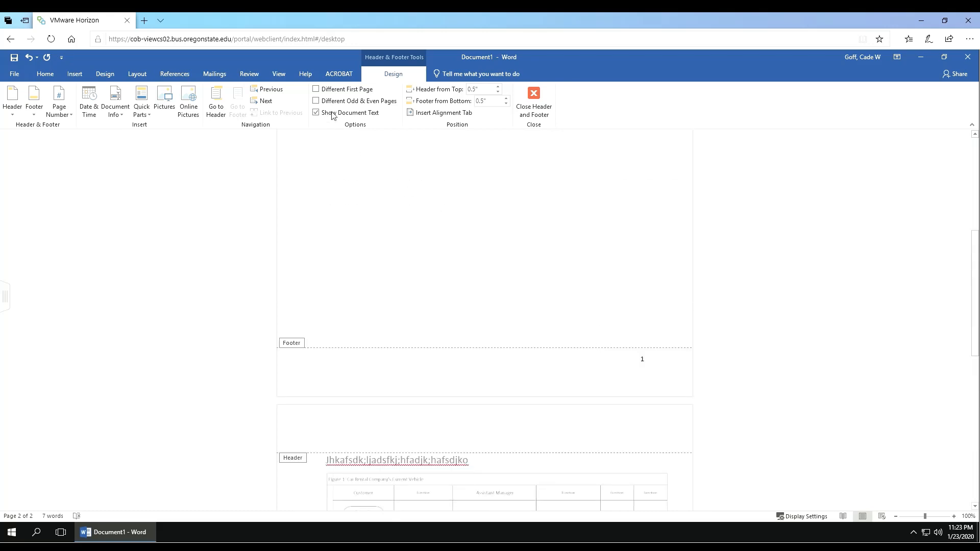
pyautogui.click(316, 90)
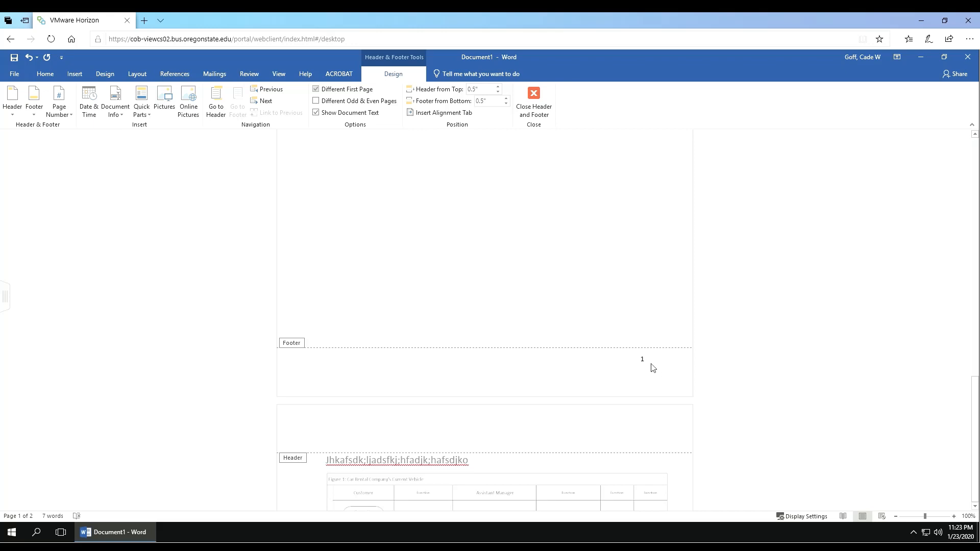
pyautogui.scroll(-10, 653, 383)
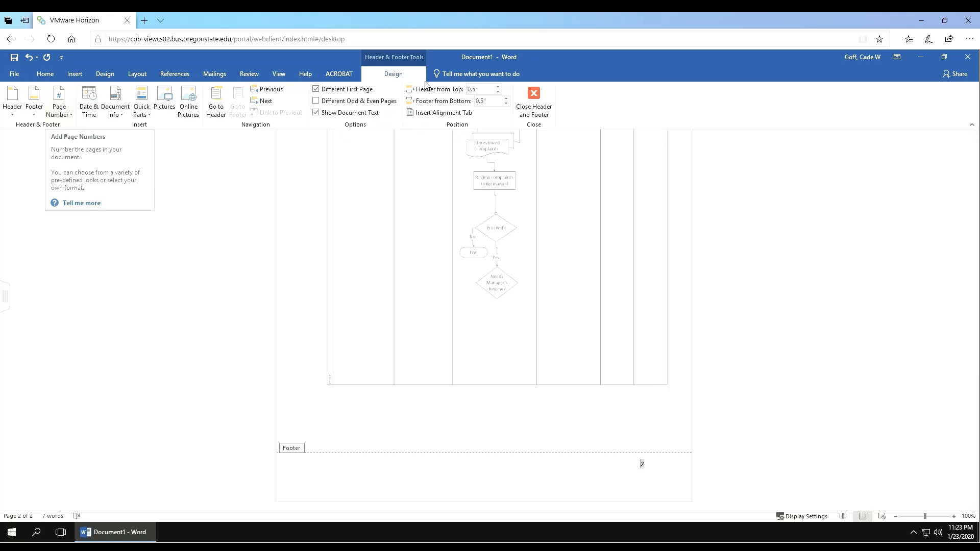
# Step: Set the page number format to start at 0 so the flowchart page shows 1
pyautogui.click(63, 105)
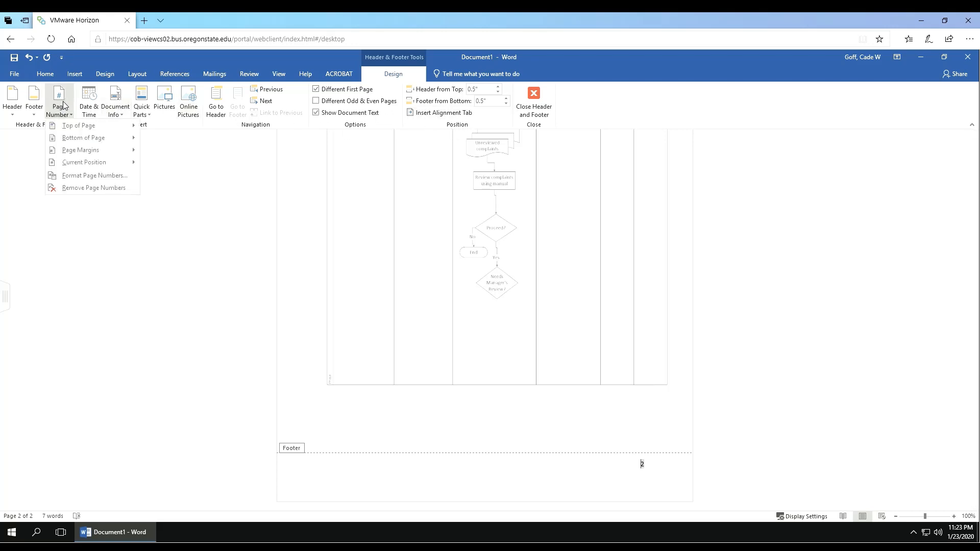
pyautogui.click(81, 176)
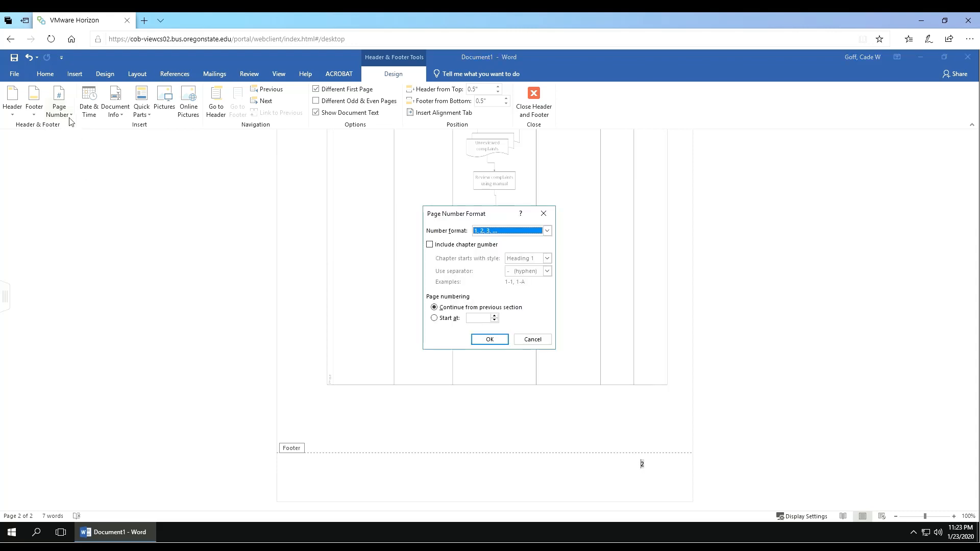
pyautogui.click(434, 319)
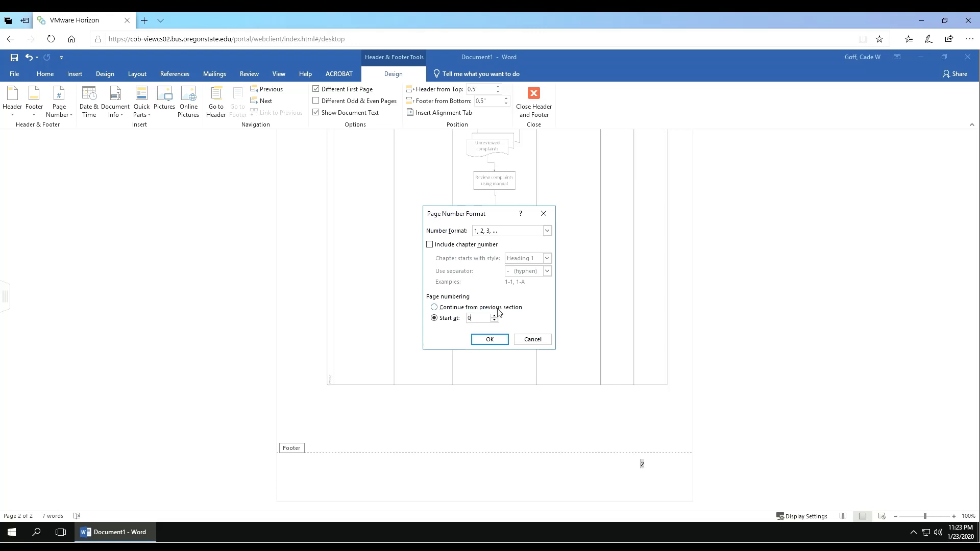
pyautogui.click(491, 340)
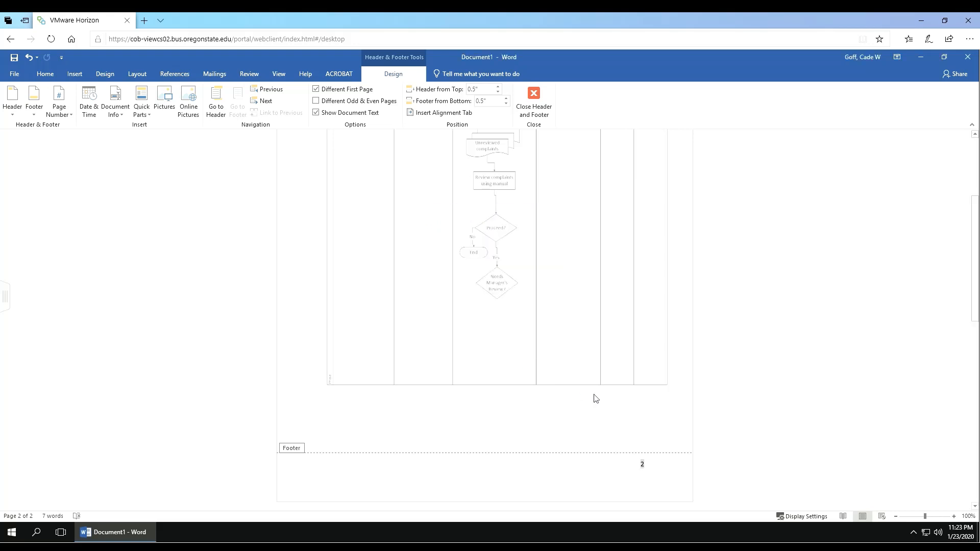
# Step: Check the footer numbering, then close header and footer editing to return to the body text
pyautogui.scroll(7, 633, 370)
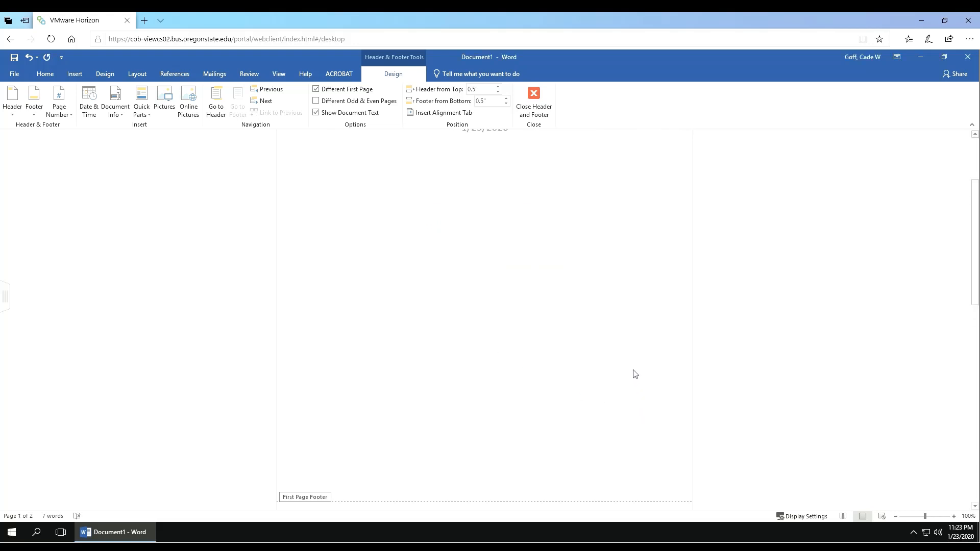
pyautogui.scroll(-7, 633, 370)
pyautogui.scroll(-8, 602, 343)
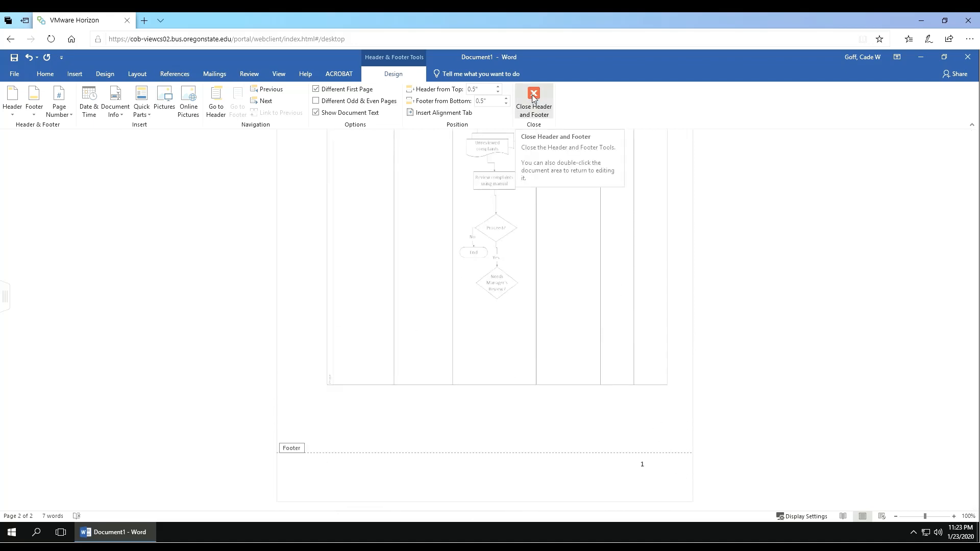
pyautogui.click(533, 99)
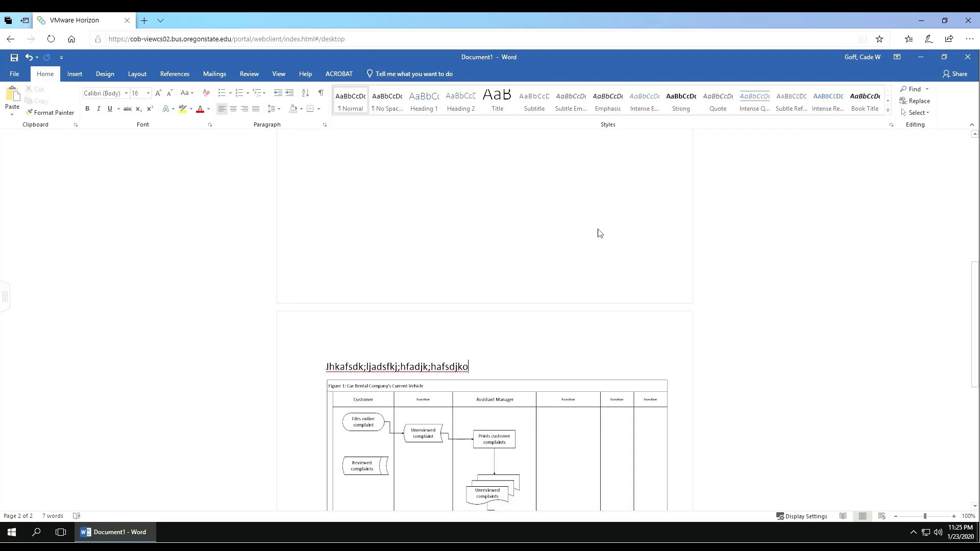
pyautogui.scroll(8, 532, 252)
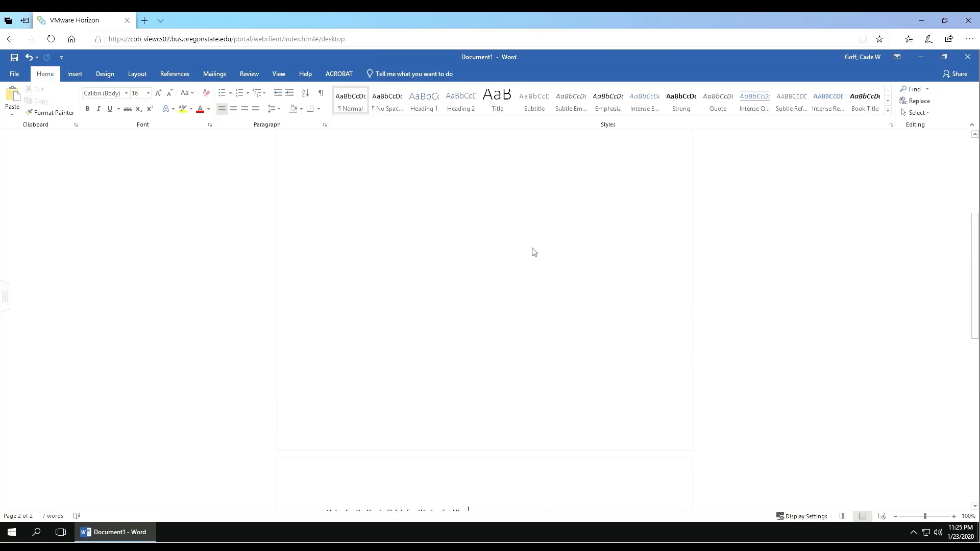
# Step: Save the document as 'Word Assignment #3' in the Z: drive's BA 270 Assignment Demo folder
pyautogui.click(17, 77)
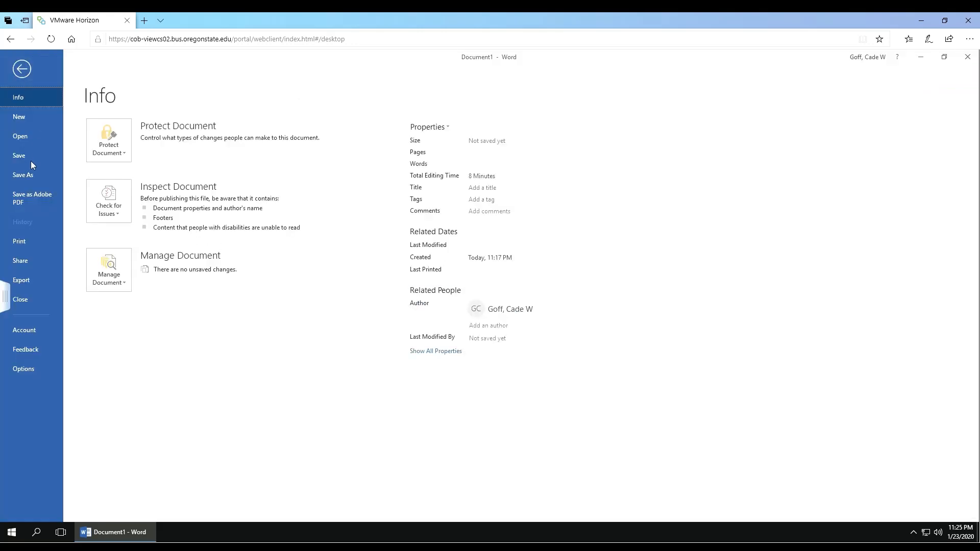
pyautogui.click(28, 174)
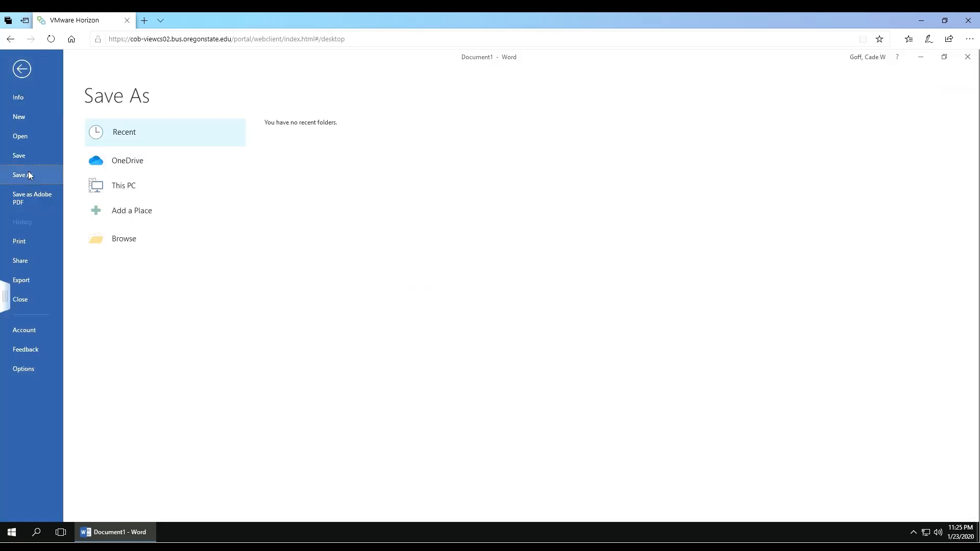
pyautogui.doubleClick(122, 189)
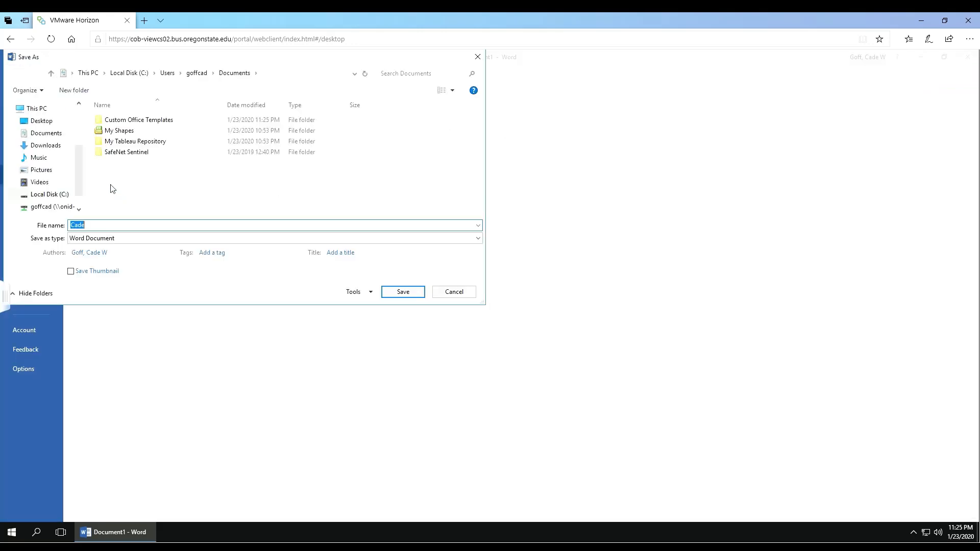
pyautogui.click(56, 207)
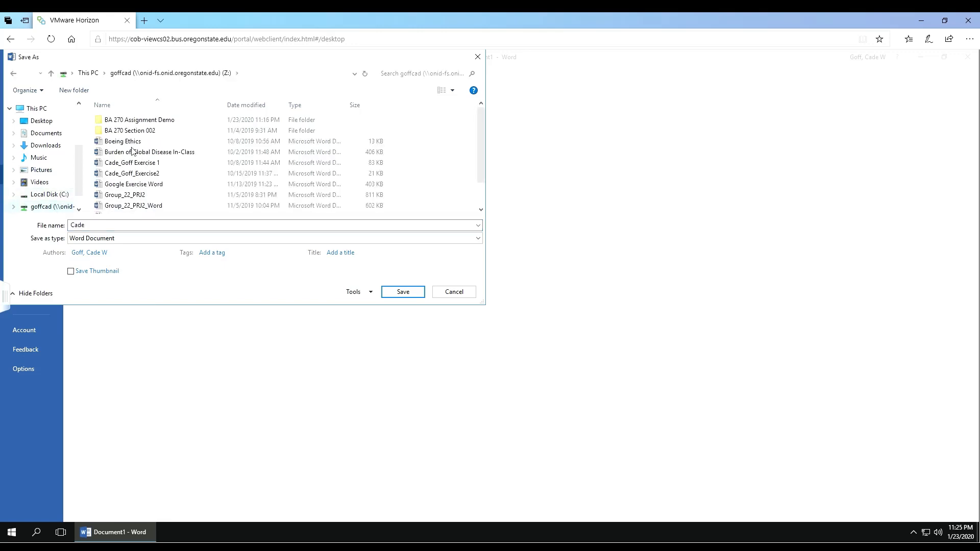
pyautogui.doubleClick(137, 121)
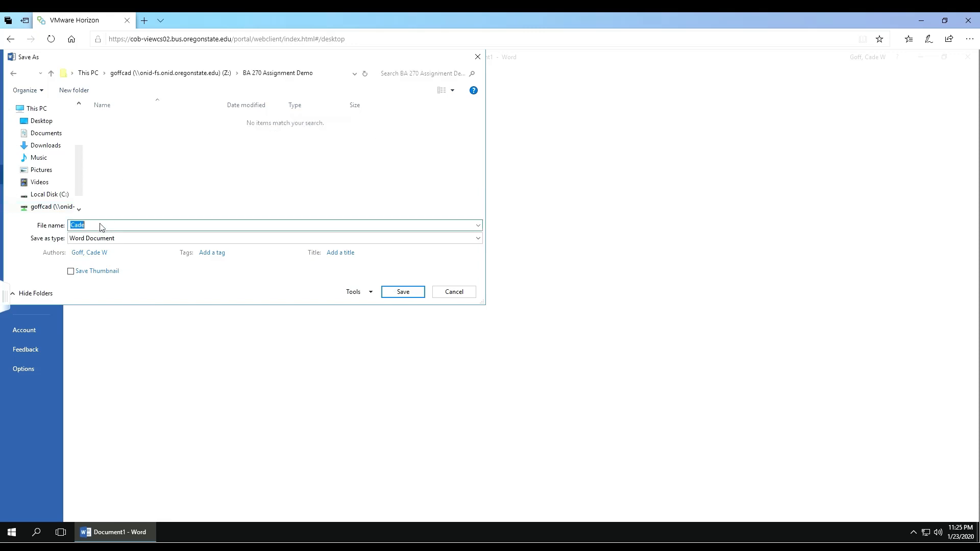
pyautogui.write('Word Assignment #3')
pyautogui.click(402, 292)
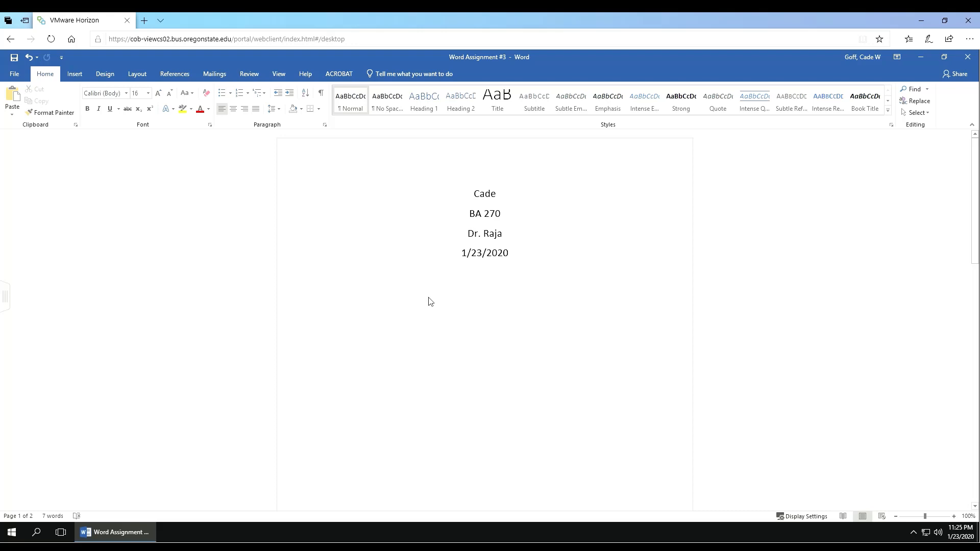
# Step: Reopen Save As and browse the folders on This PC, keeping 'Word Assignment #3' as the name
pyautogui.click(15, 73)
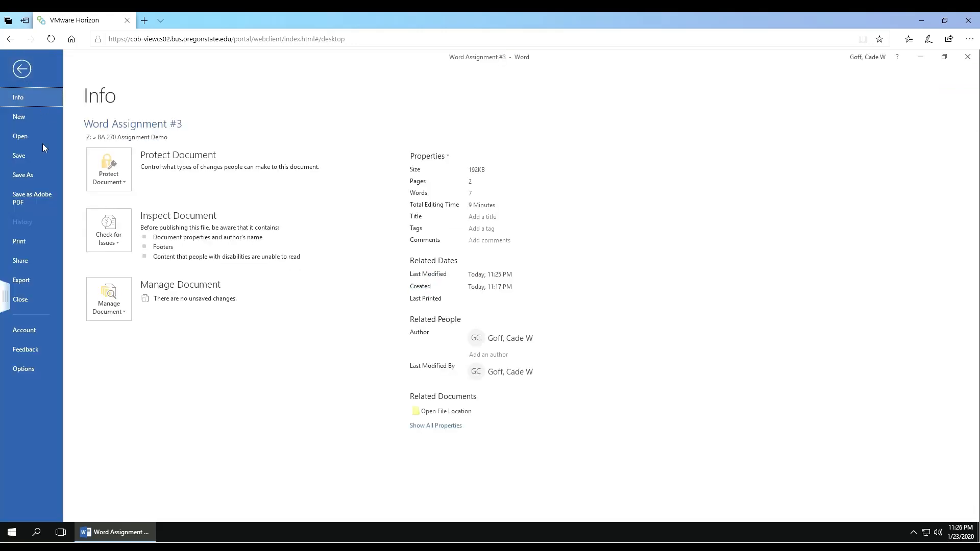
pyautogui.click(17, 173)
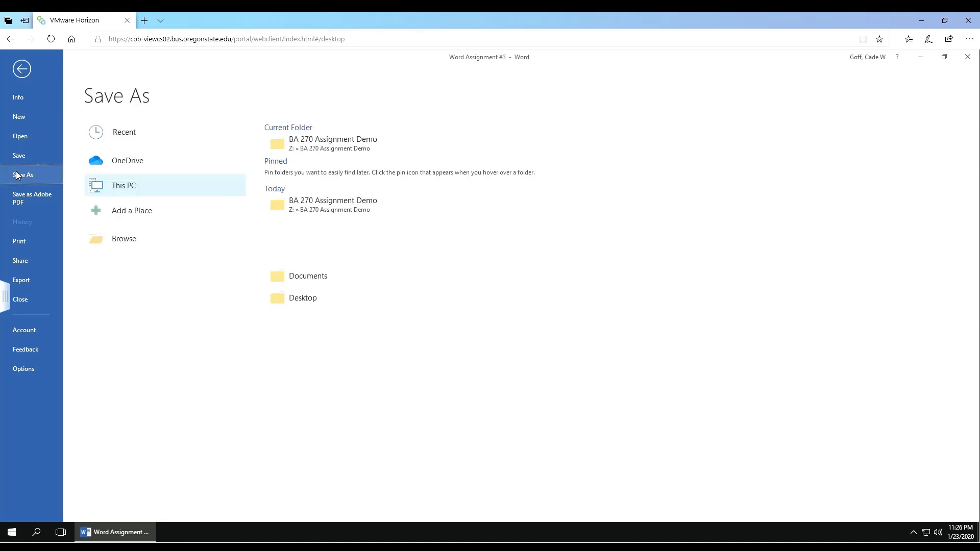
pyautogui.click(112, 189)
pyautogui.scroll(1, 41, 148)
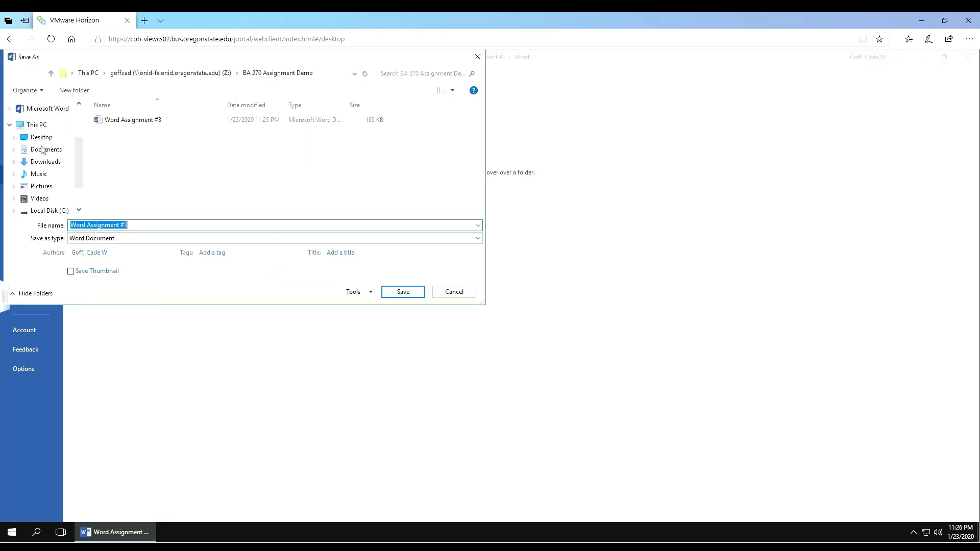
pyautogui.click(45, 127)
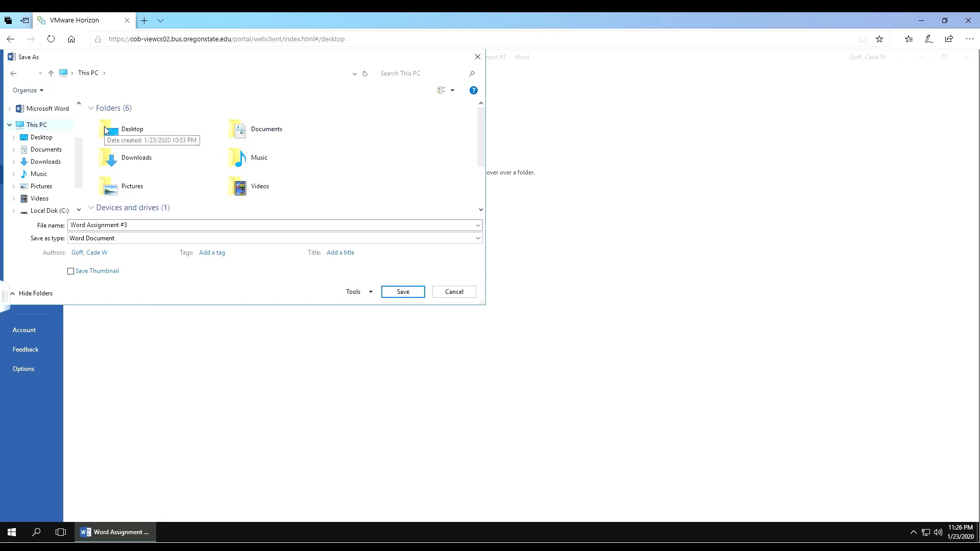
pyautogui.scroll(-1, 50, 149)
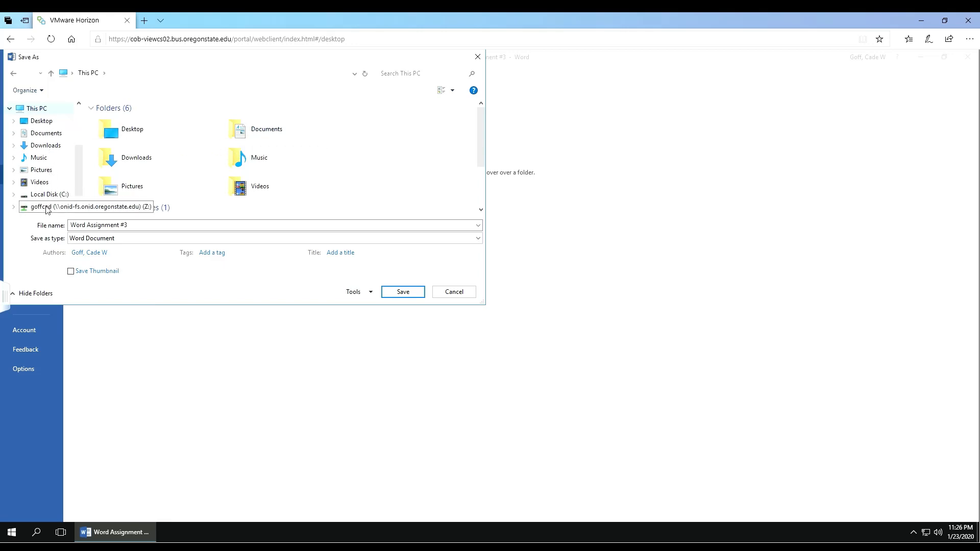